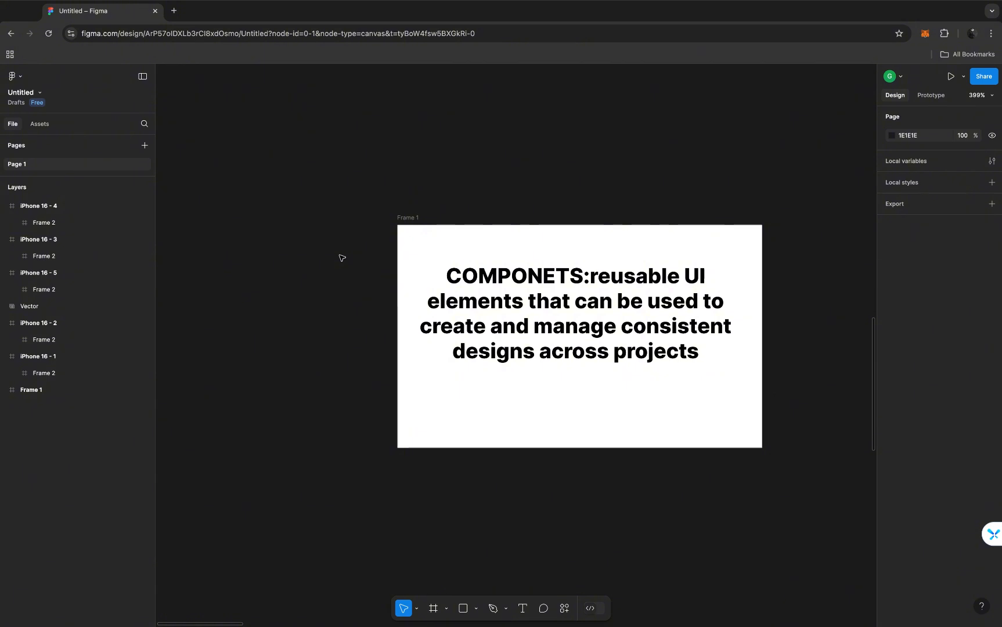
# Set the fill of the red rectangle in the iPhone 16 - 1 frame to black (000000)
pyautogui.scroll(-3, 341, 258)
pyautogui.hscroll(10, 342, 258)
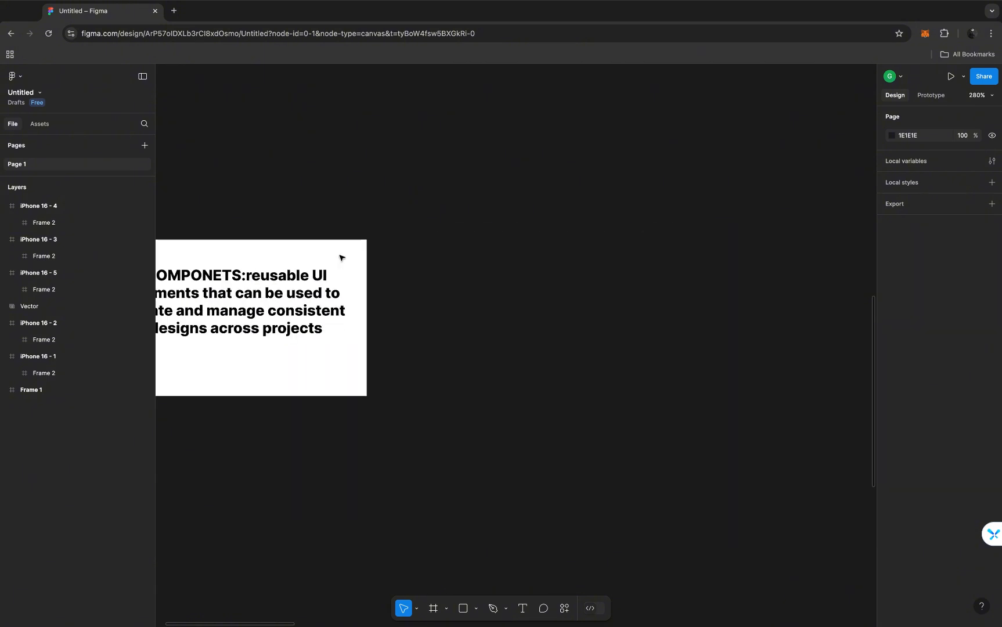
pyautogui.scroll(-10, 341, 258)
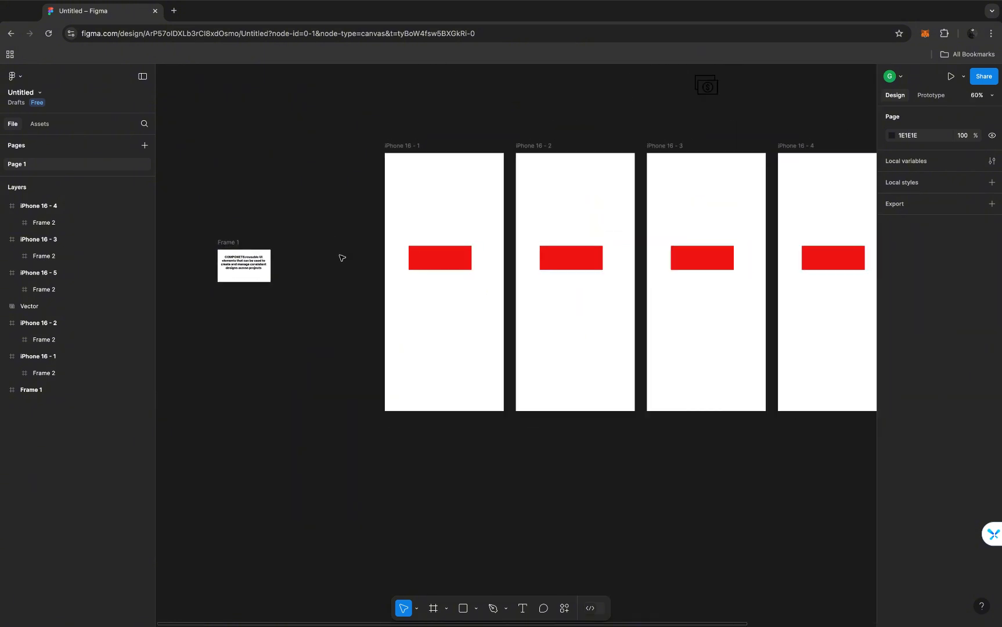
pyautogui.scroll(3, 341, 258)
pyautogui.hscroll(6, 342, 258)
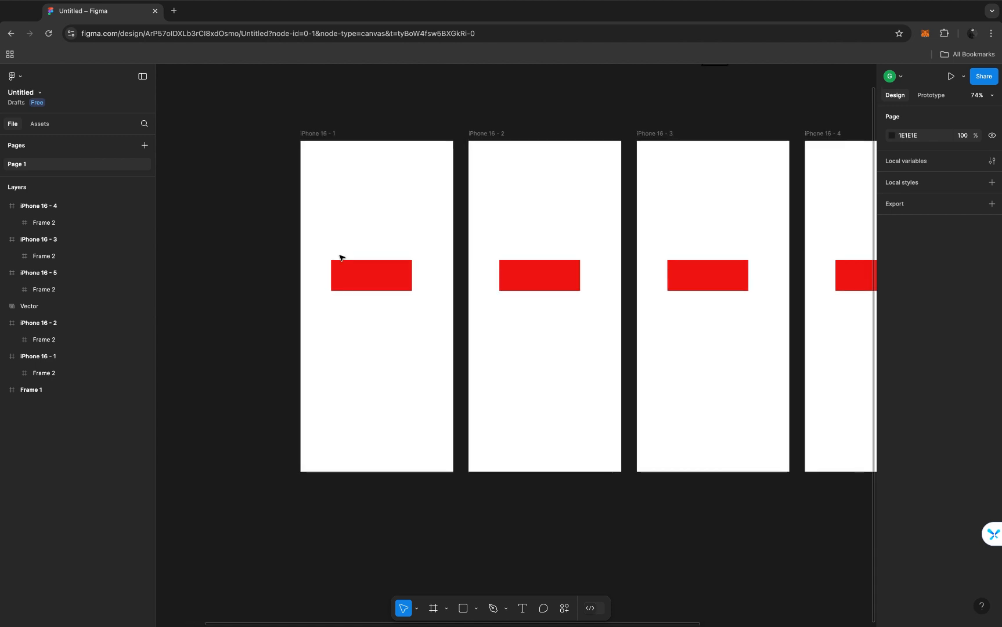
pyautogui.hscroll(2, 341, 258)
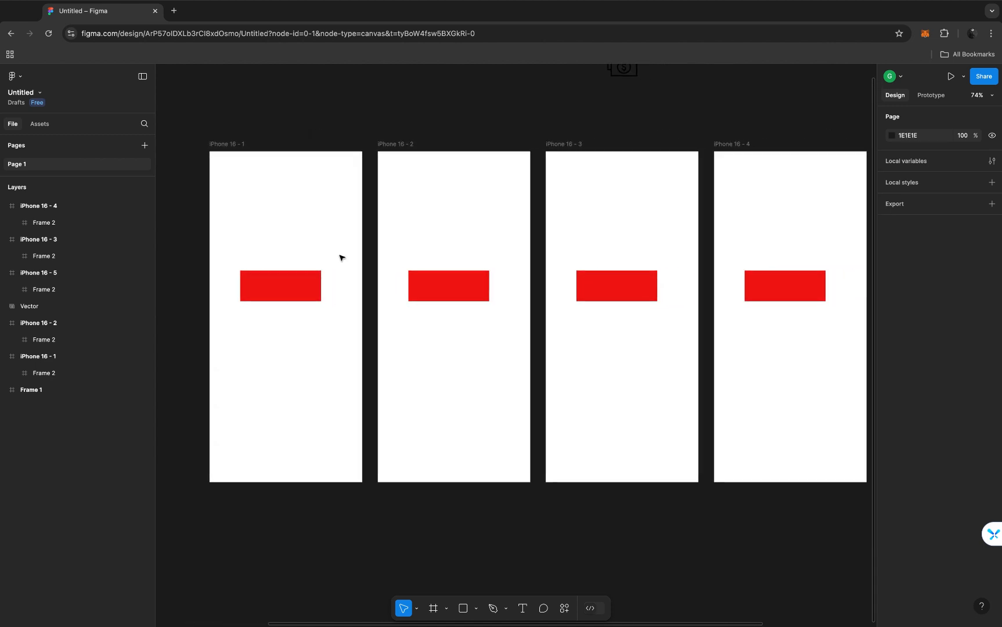
pyautogui.click(303, 278)
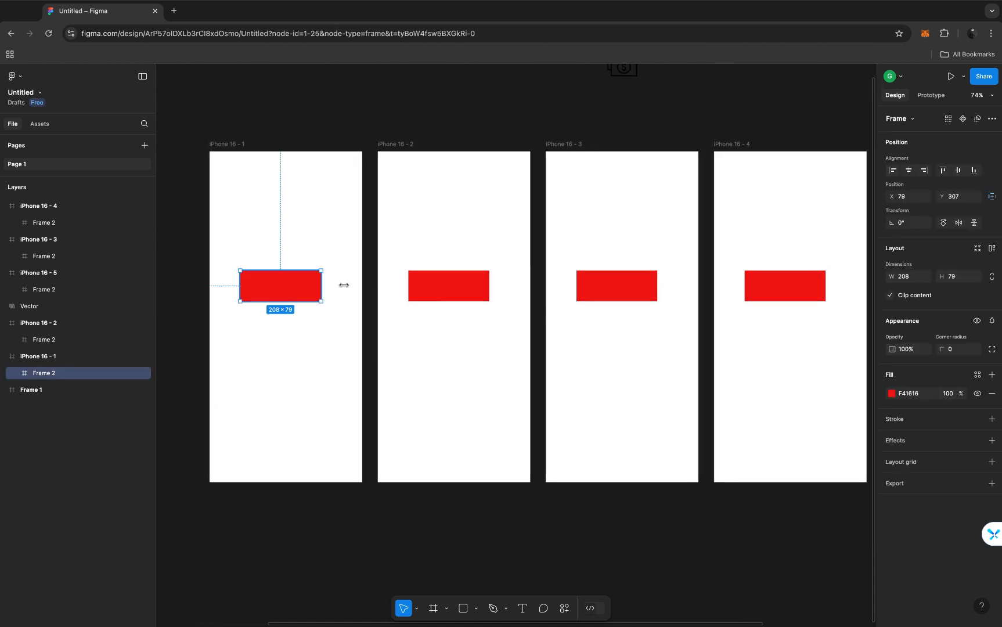
pyautogui.scroll(-3, 443, 289)
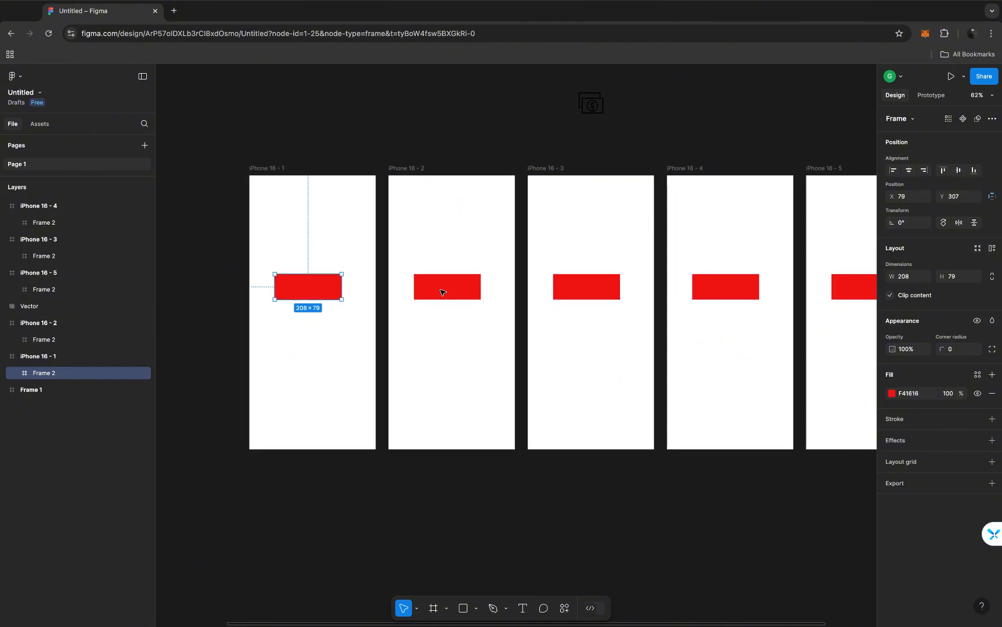
pyautogui.scroll(-1, 442, 292)
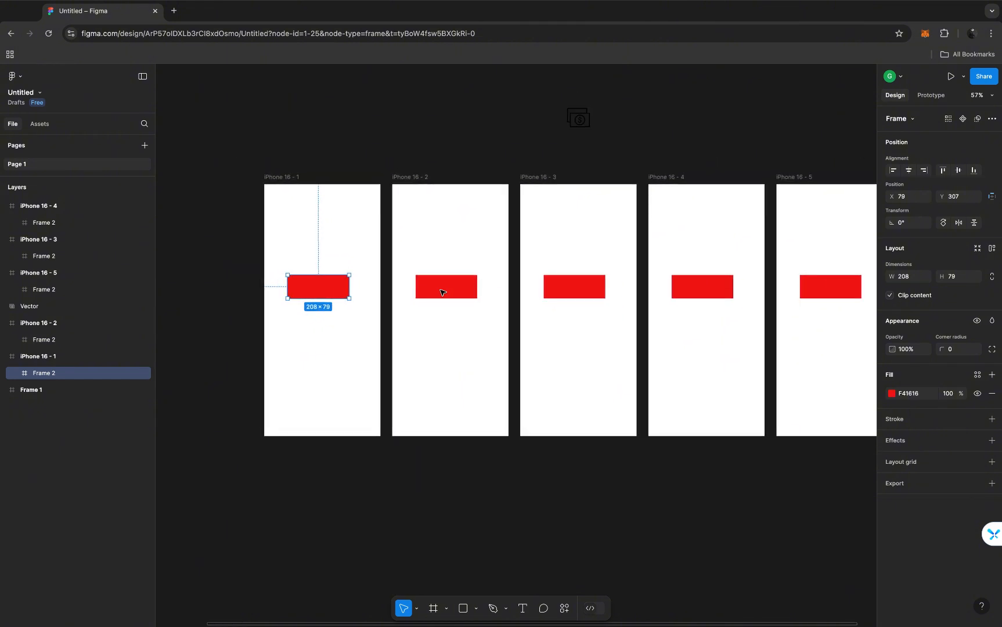
pyautogui.scroll(1, 443, 292)
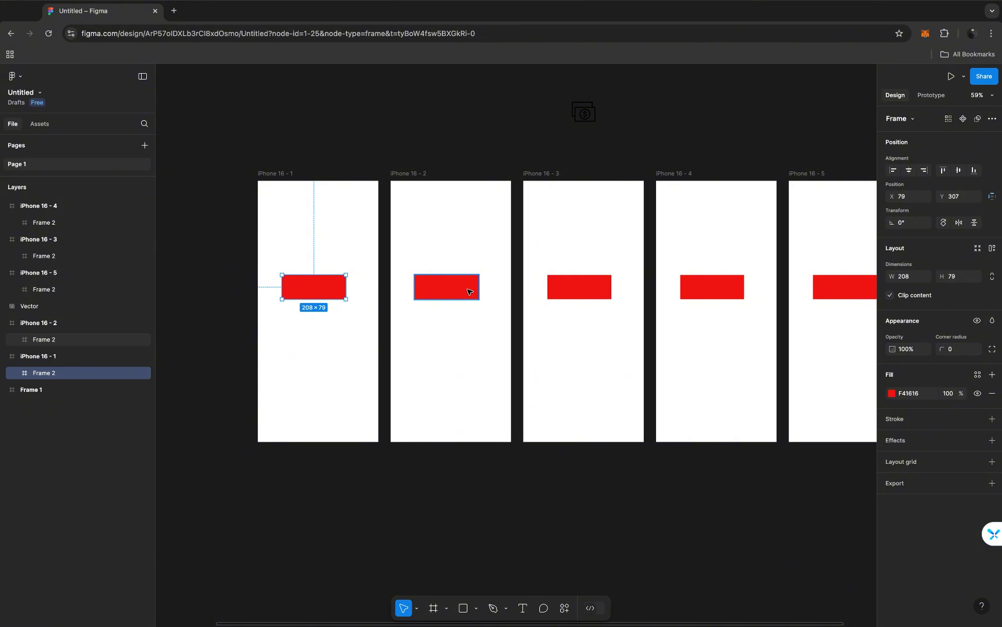
pyautogui.hscroll(4, 469, 292)
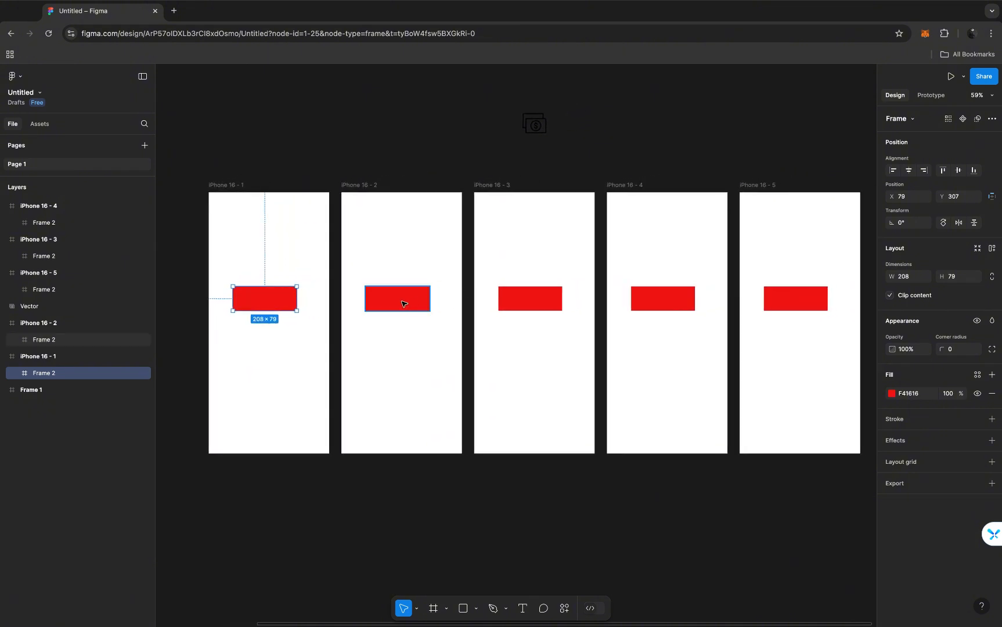
pyautogui.click(891, 393)
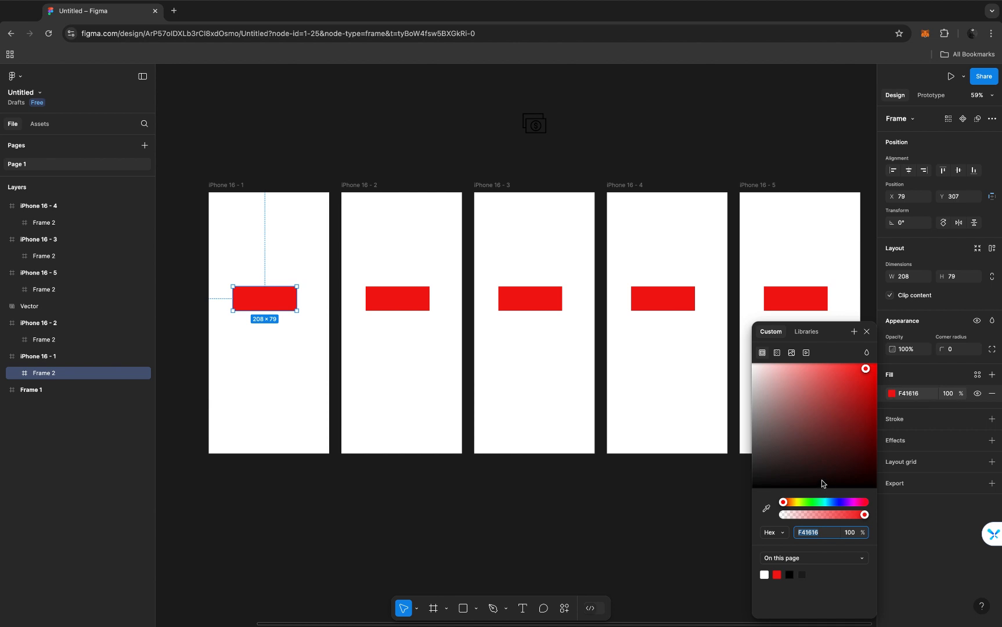
pyautogui.moveTo(822, 481); pyautogui.dragTo(830, 516)
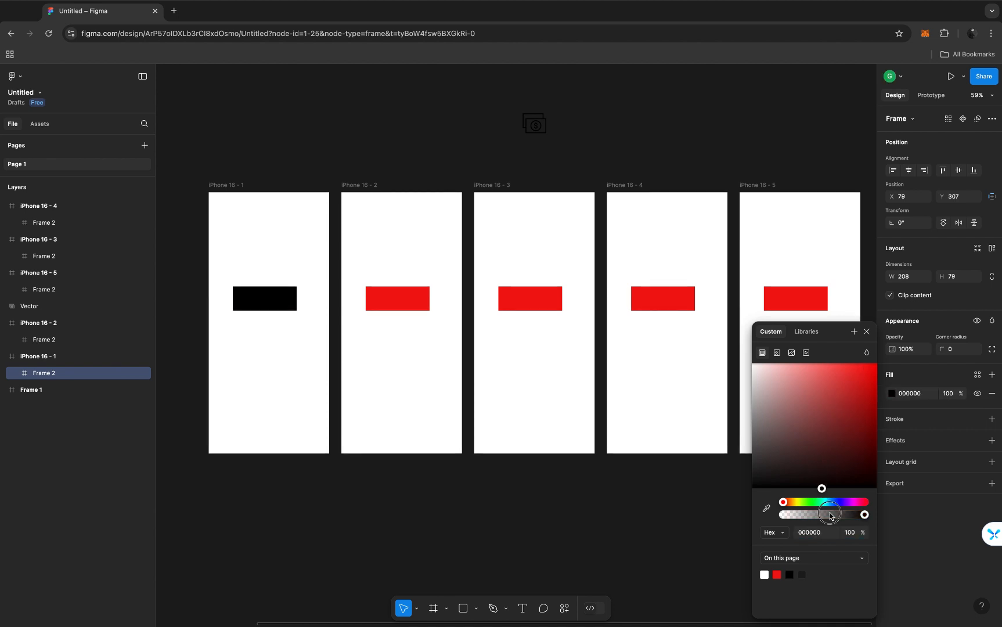
pyautogui.click(867, 331)
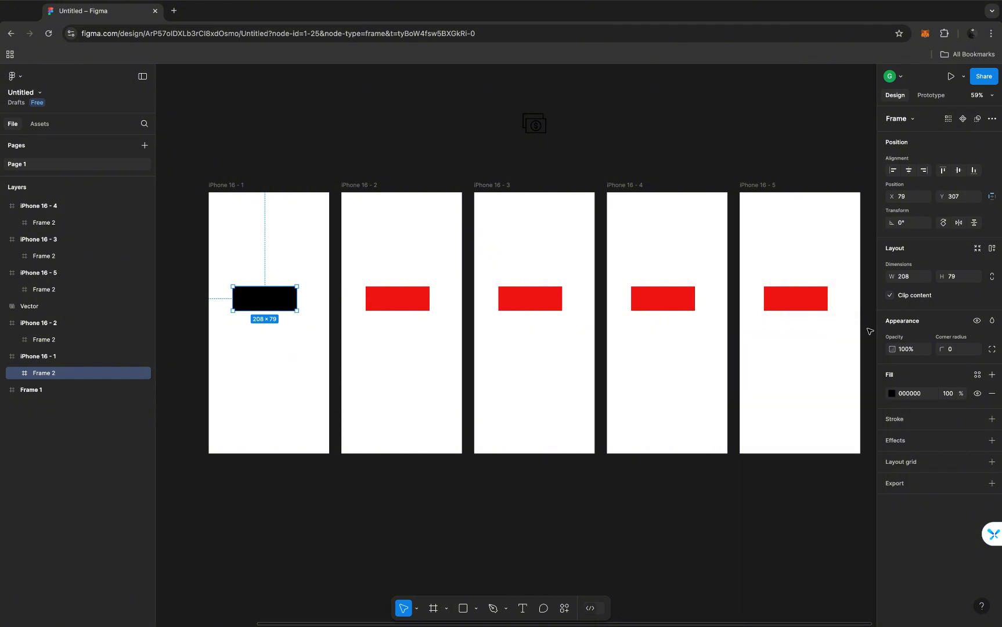
# Set the fill of the red rectangles in frames iPhone 16 - 2 through iPhone 16 - 5 to black (000000) together
pyautogui.click(395, 302)
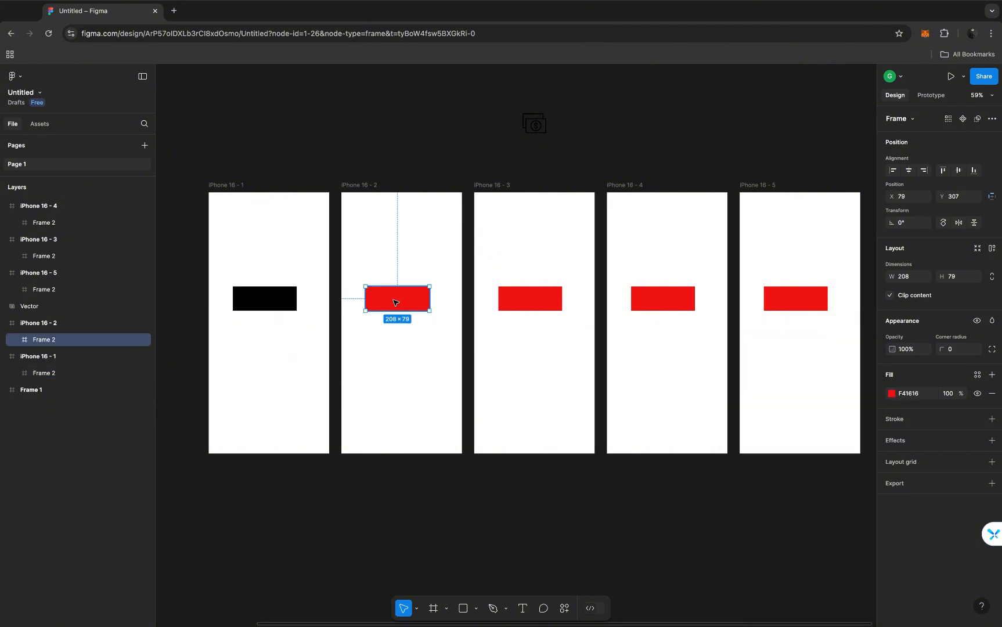
pyautogui.keyDown('shift'); pyautogui.click(529, 298); pyautogui.keyUp('shift')
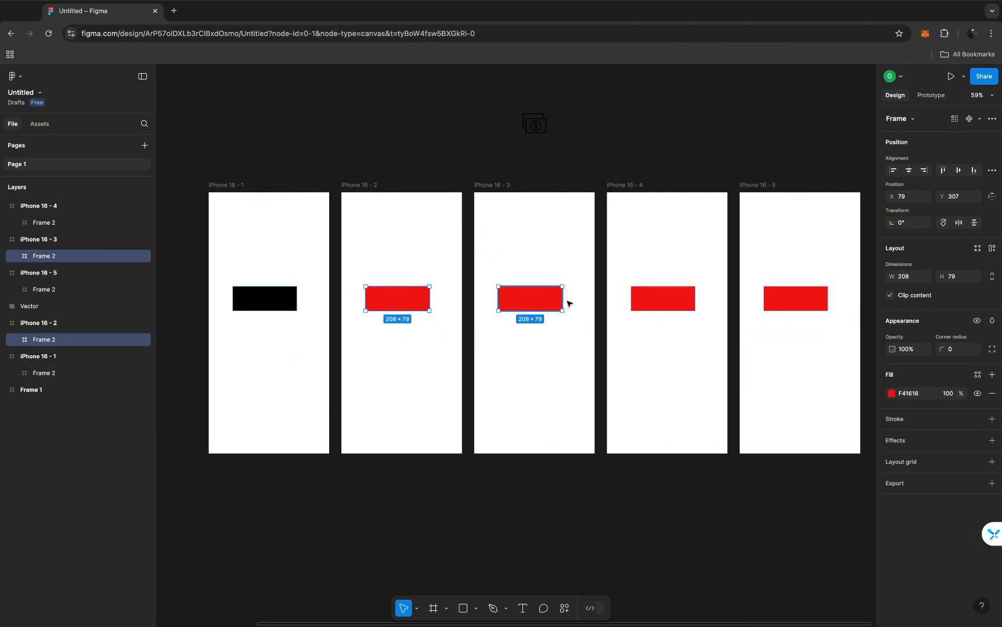
pyautogui.keyDown('shift'); pyautogui.click(660, 304); pyautogui.keyUp('shift')
pyautogui.keyDown('shift'); pyautogui.click(800, 295); pyautogui.keyUp('shift')
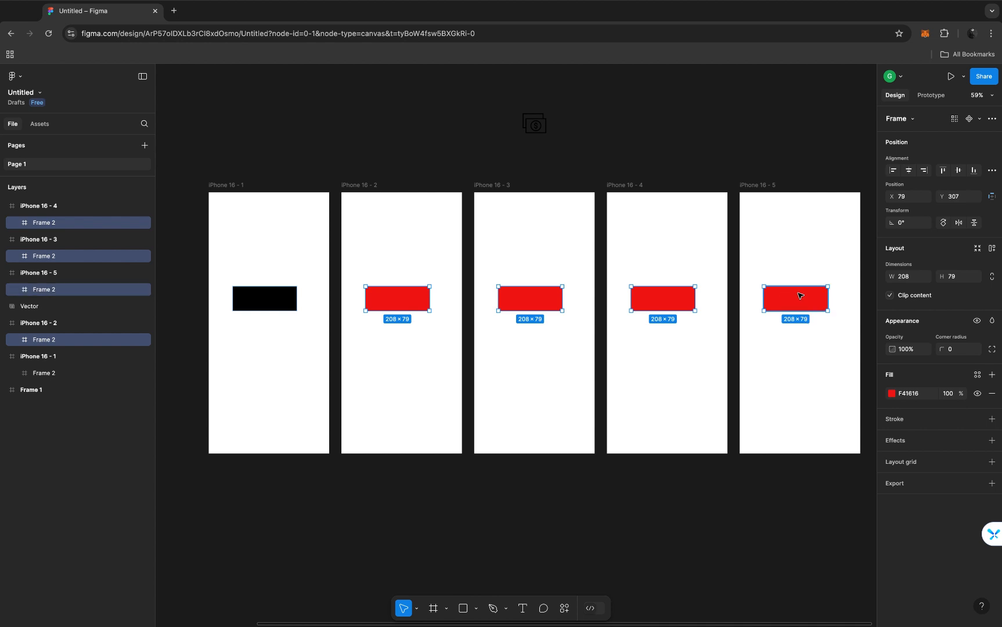
pyautogui.click(892, 393)
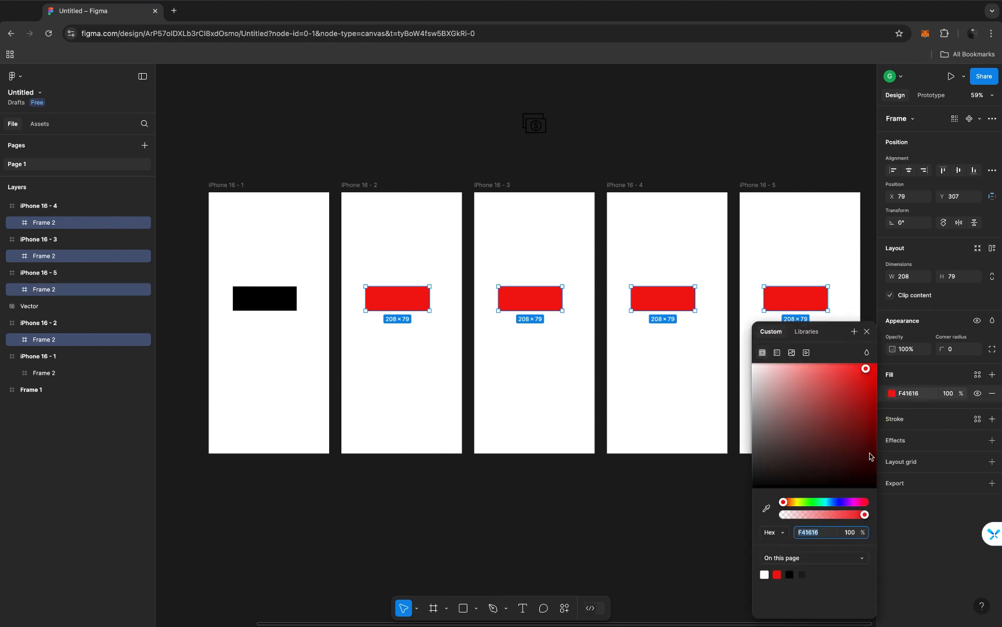
pyautogui.moveTo(857, 483); pyautogui.dragTo(877, 488)
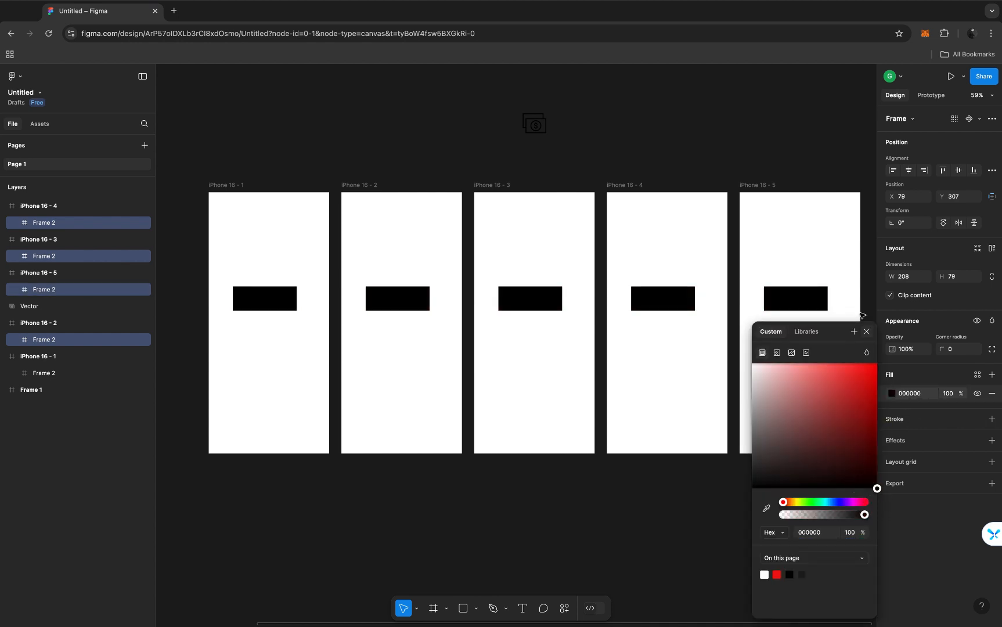
pyautogui.click(867, 330)
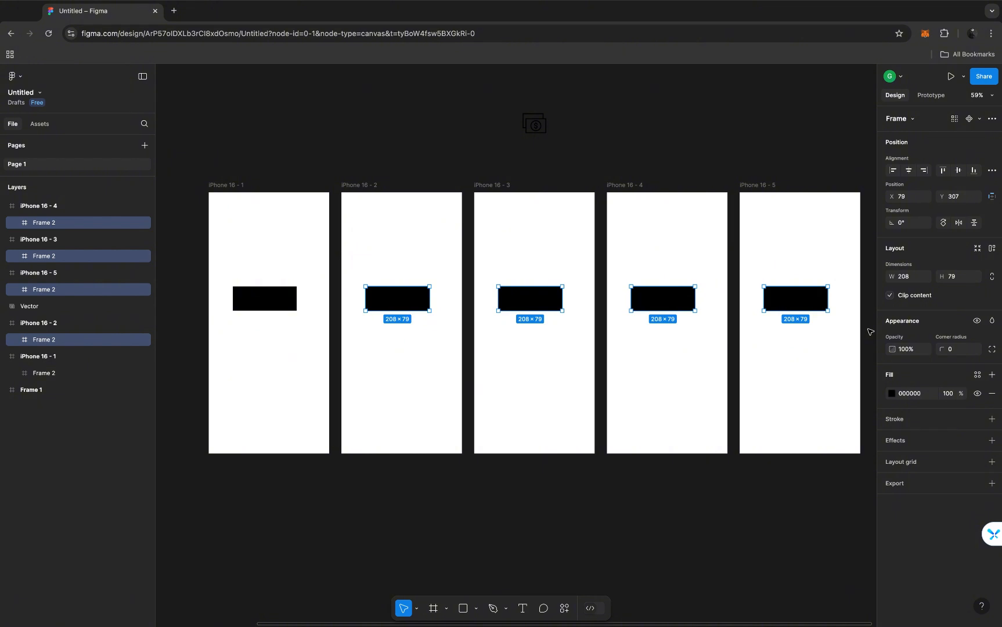
# Undo the black fill changes on the rectangles in all five iPhone 16 frames
pyautogui.press('super+z')
pyautogui.press('super+z')
pyautogui.press('super+z')
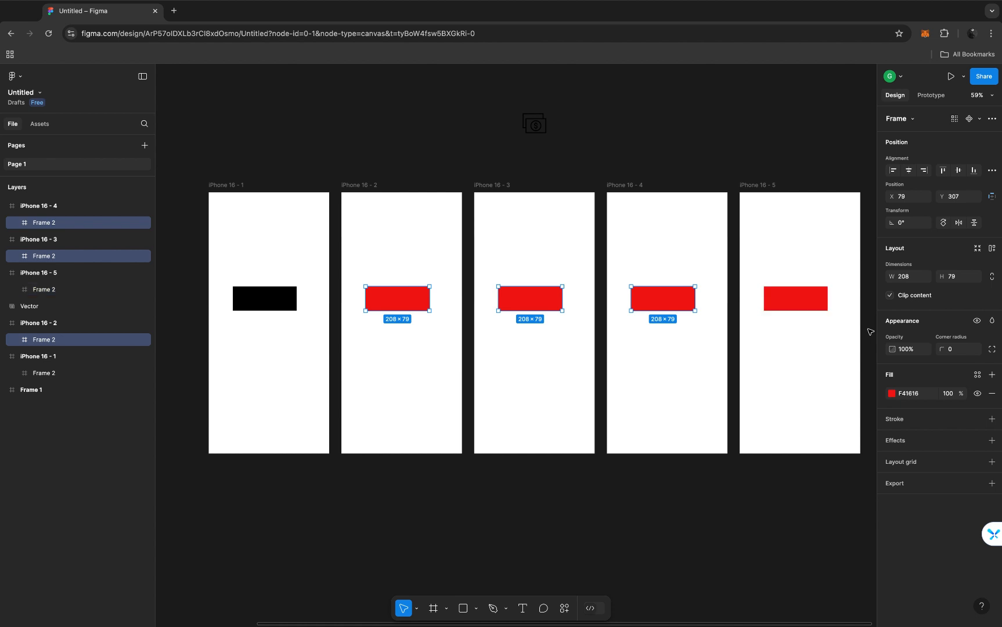
pyautogui.press('super+z')
pyautogui.press('super+z')
pyautogui.press('super+z')
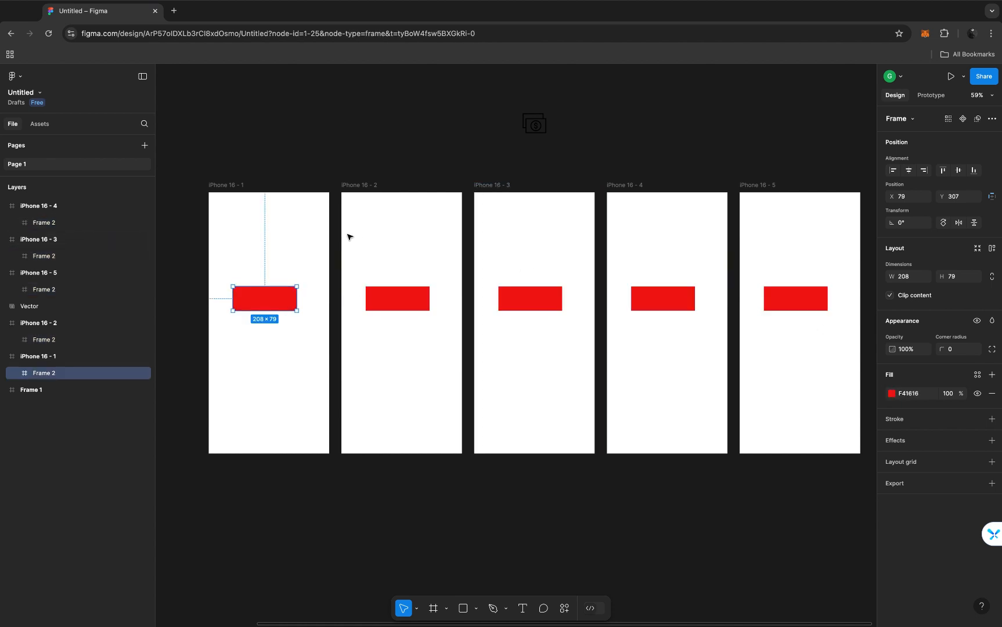
# Move the red rectangle out of iPhone 16 - 1 onto the canvas above it, at about X 238, Y -587, and make it a component
pyautogui.hscroll(-5, 348, 233)
pyautogui.scroll(5, 347, 237)
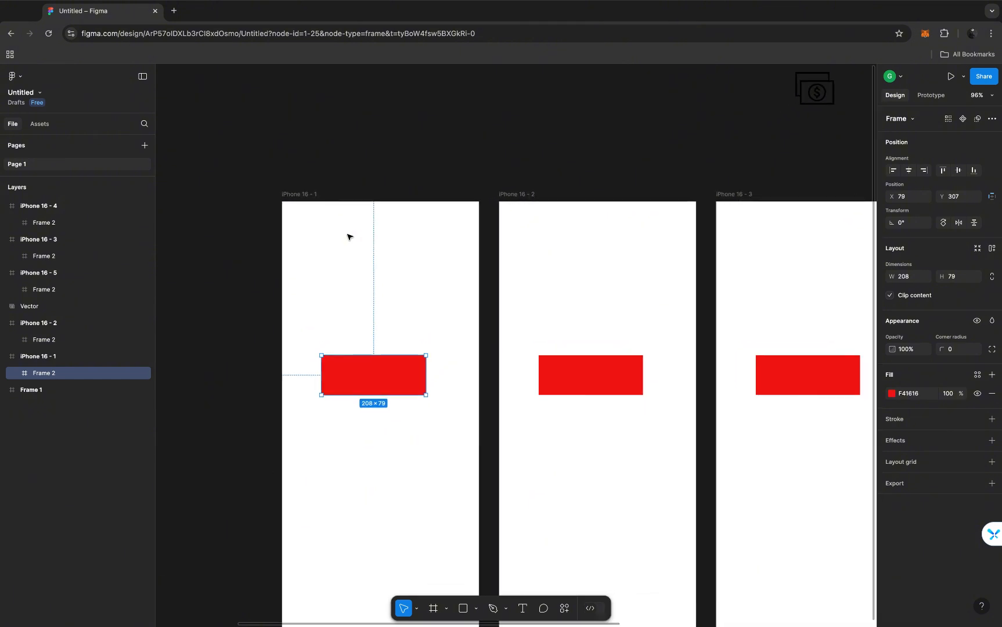
pyautogui.scroll(2, 347, 236)
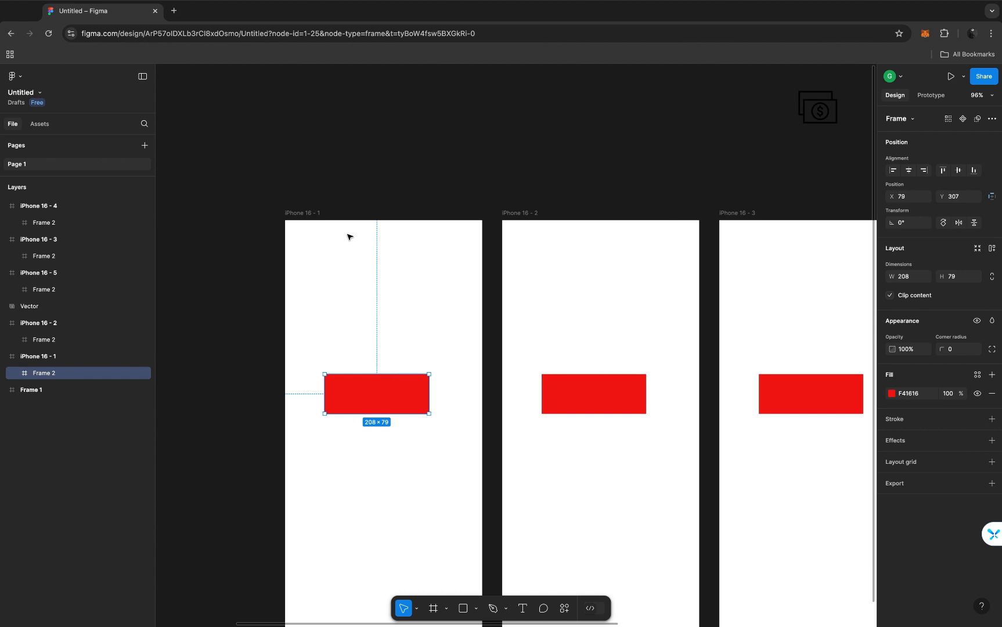
pyautogui.scroll(3, 347, 237)
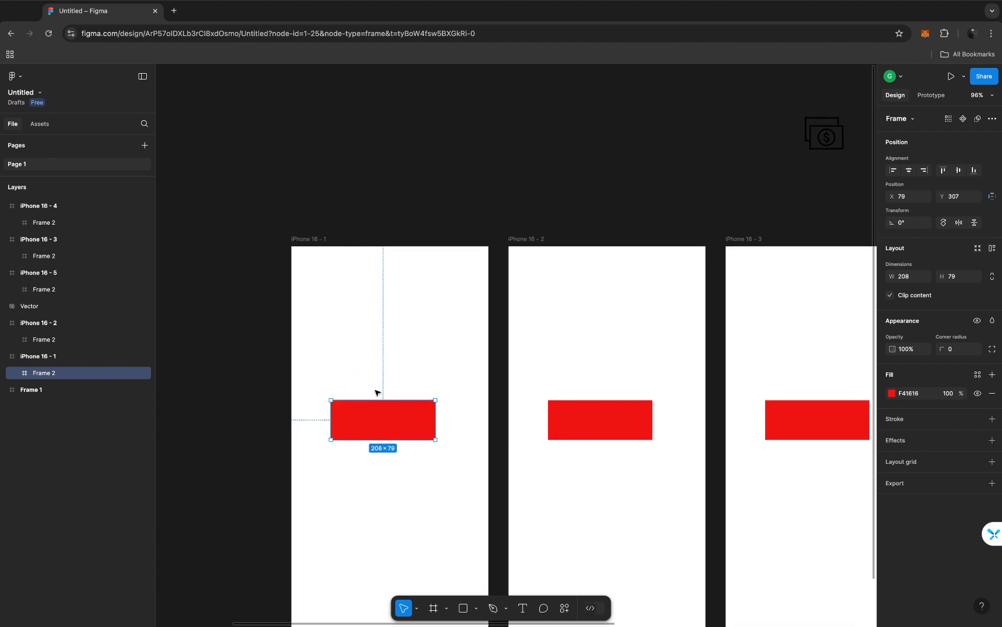
pyautogui.moveTo(380, 424); pyautogui.dragTo(393, 159)
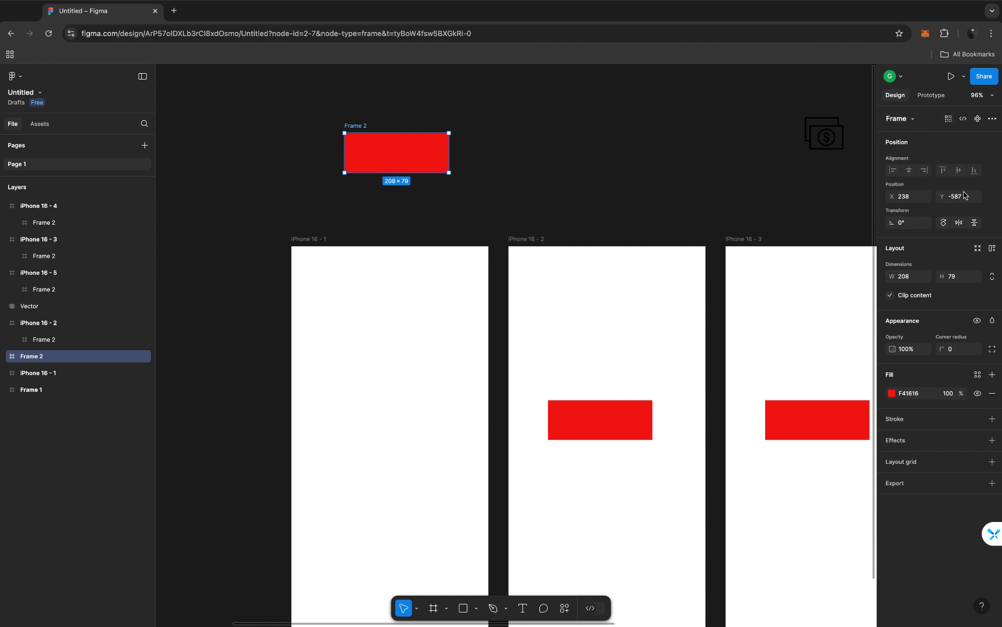
pyautogui.click(978, 124)
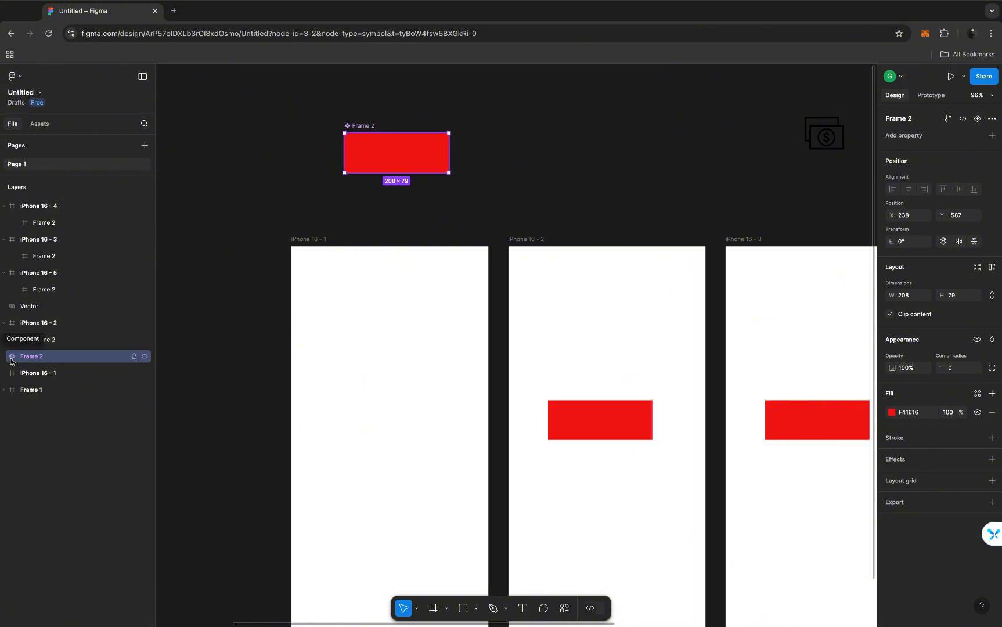
# Rename the new component above the iPhone 16 - 1 frame as rectangle
pyautogui.doubleClick(362, 126)
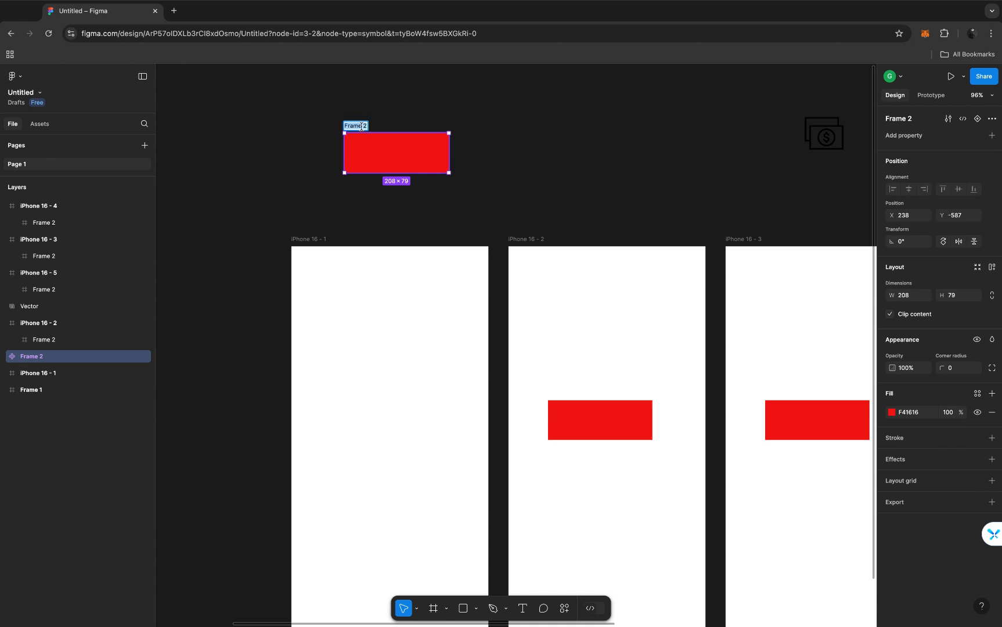
pyautogui.write('rectangle')
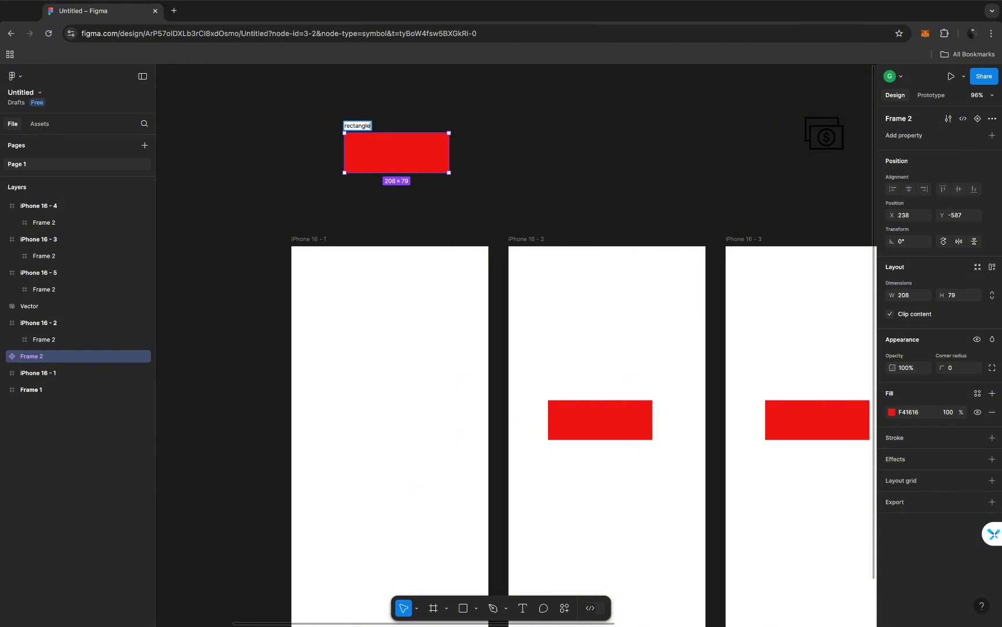
pyautogui.press('Return')
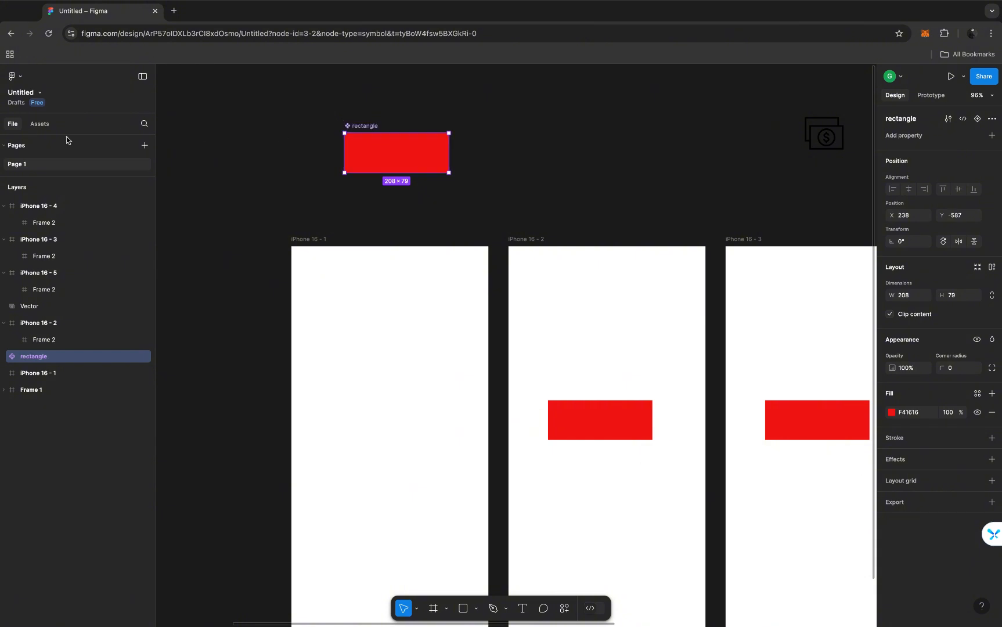
# Show only the file's local assets in the asset library
pyautogui.click(41, 124)
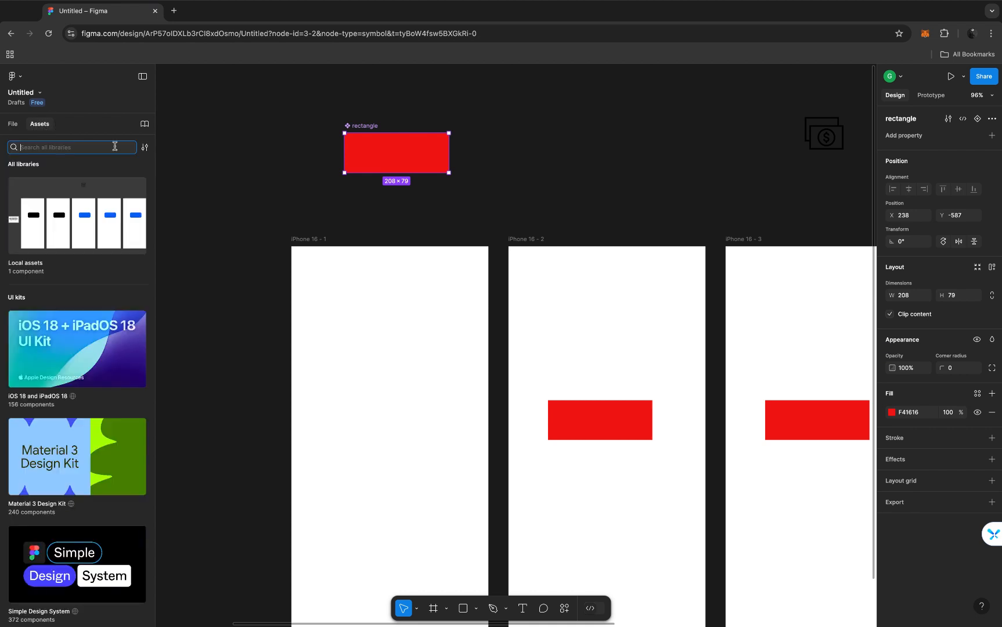
pyautogui.click(145, 149)
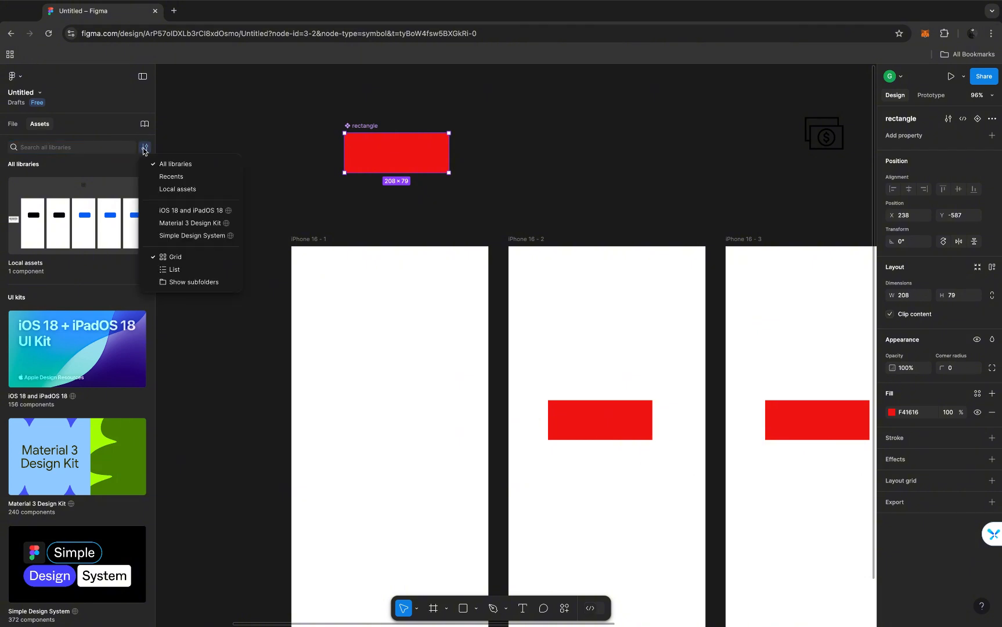
pyautogui.click(174, 189)
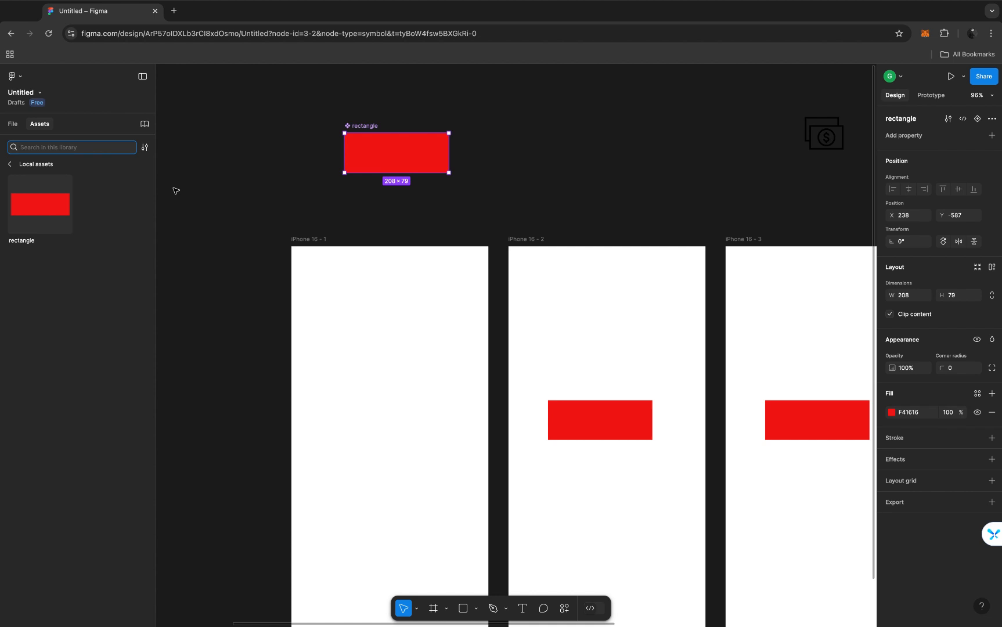
# Place an instance of the rectangle component inside the iPhone 16 - 1 frame at about X 89, Y 224
pyautogui.scroll(-3, 333, 264)
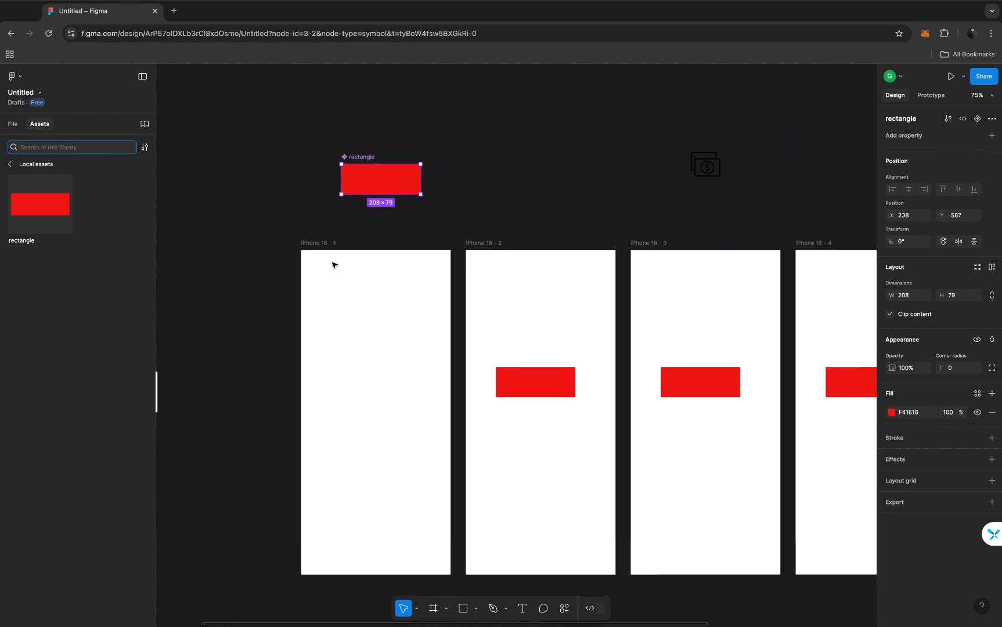
pyautogui.scroll(1, 332, 265)
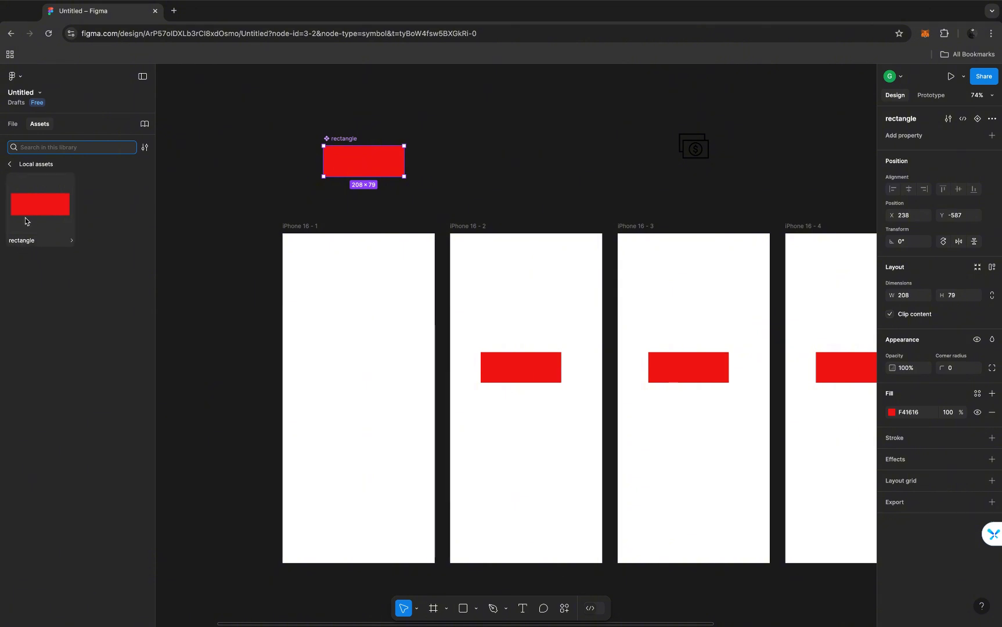
pyautogui.moveTo(27, 212); pyautogui.dragTo(341, 344)
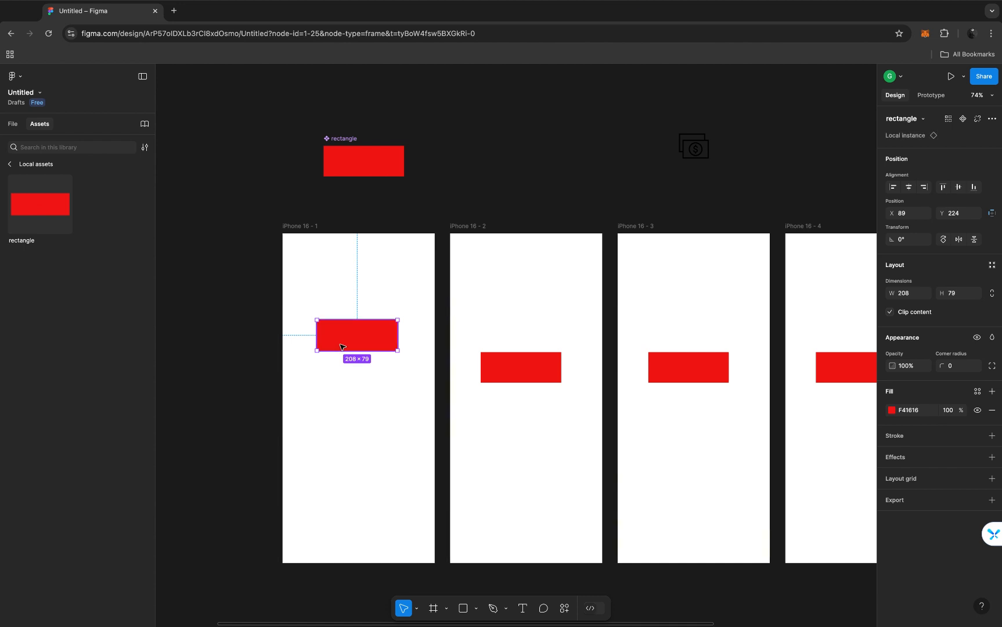
pyautogui.scroll(-1, 342, 346)
pyautogui.scroll(-2, 342, 347)
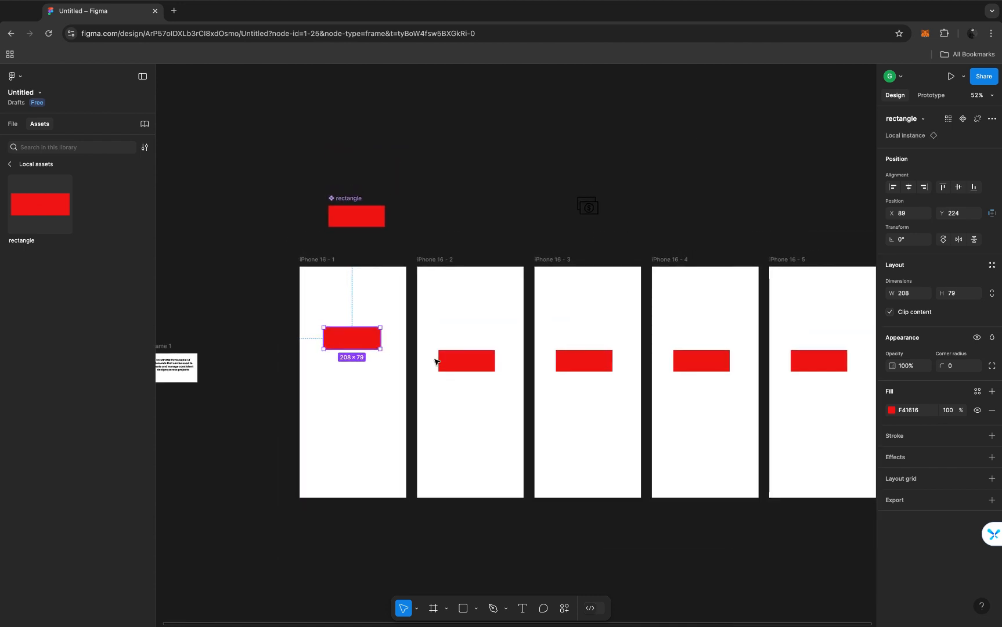
# Delete the old red rectangles from the iPhone 16 - 2, 3, 4 and 5 frames
pyautogui.click(464, 361)
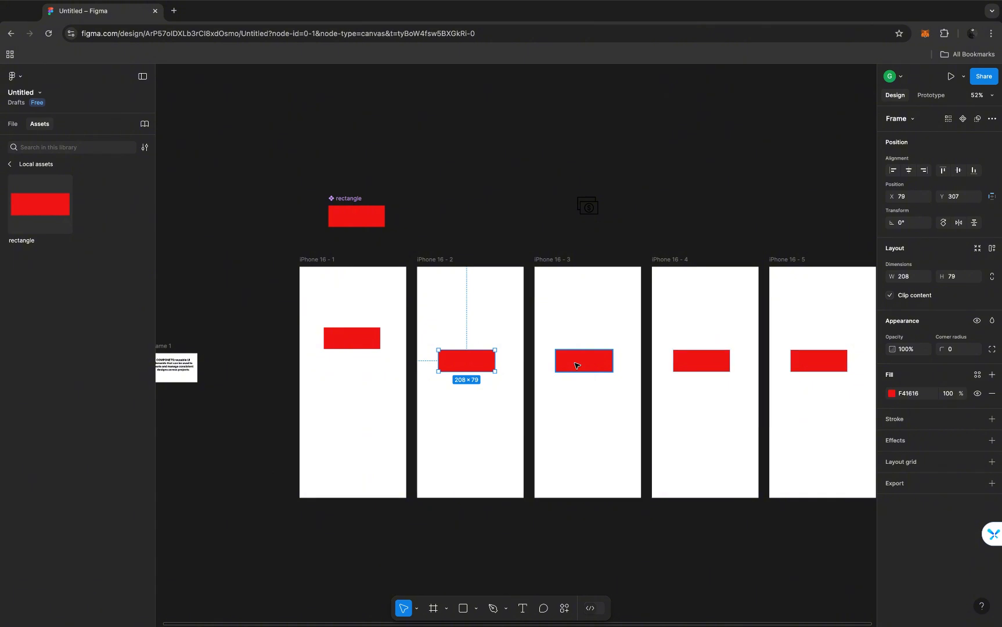
pyautogui.keyDown('shift'); pyautogui.click(576, 363); pyautogui.keyUp('shift')
pyautogui.keyDown('shift'); pyautogui.click(685, 365); pyautogui.keyUp('shift')
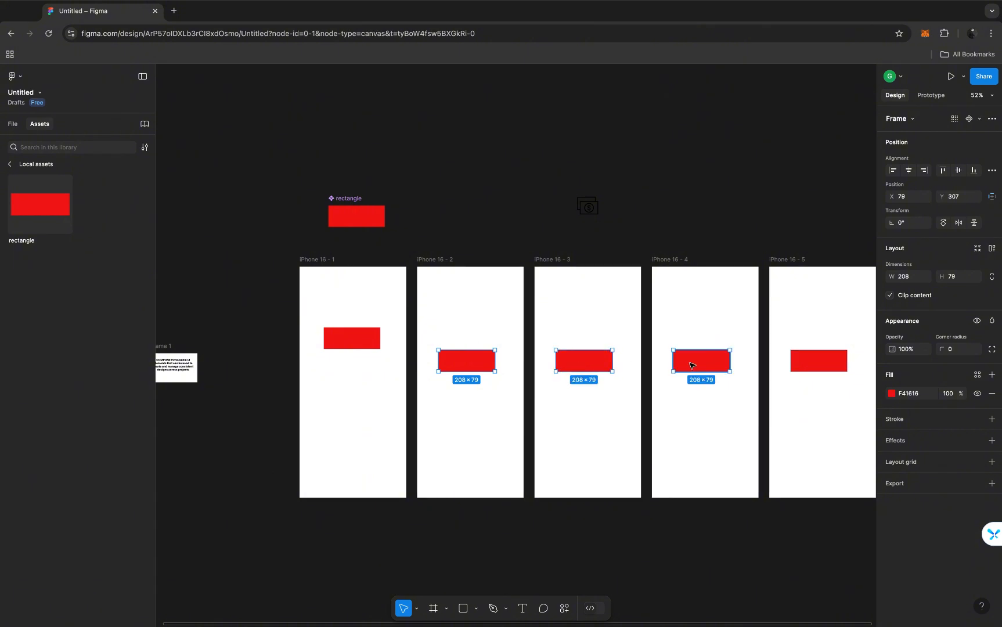
pyautogui.keyDown('shift'); pyautogui.click(799, 367); pyautogui.keyUp('shift')
pyautogui.press('Delete')
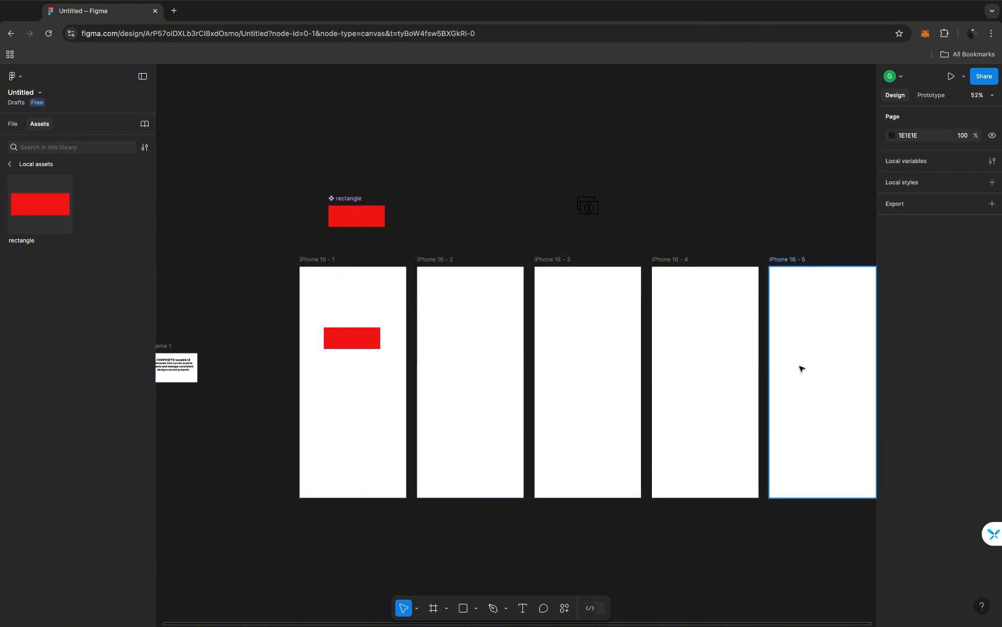
# Copy the rectangle instance in iPhone 16 - 1 into the iPhone 16 - 2 to iPhone 16 - 5 frames at the same position
pyautogui.click(337, 344)
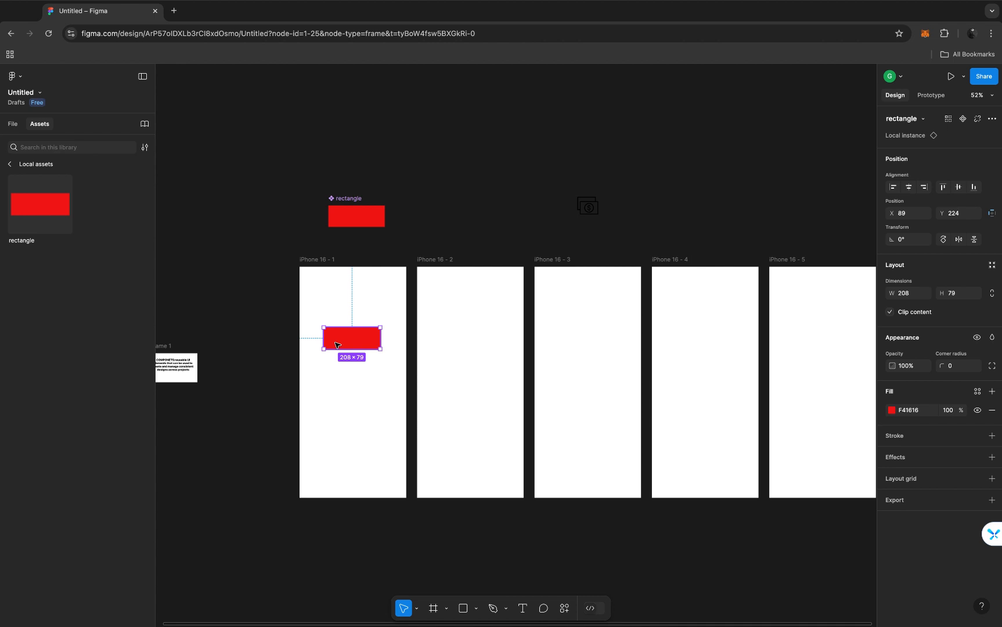
pyautogui.click(423, 241)
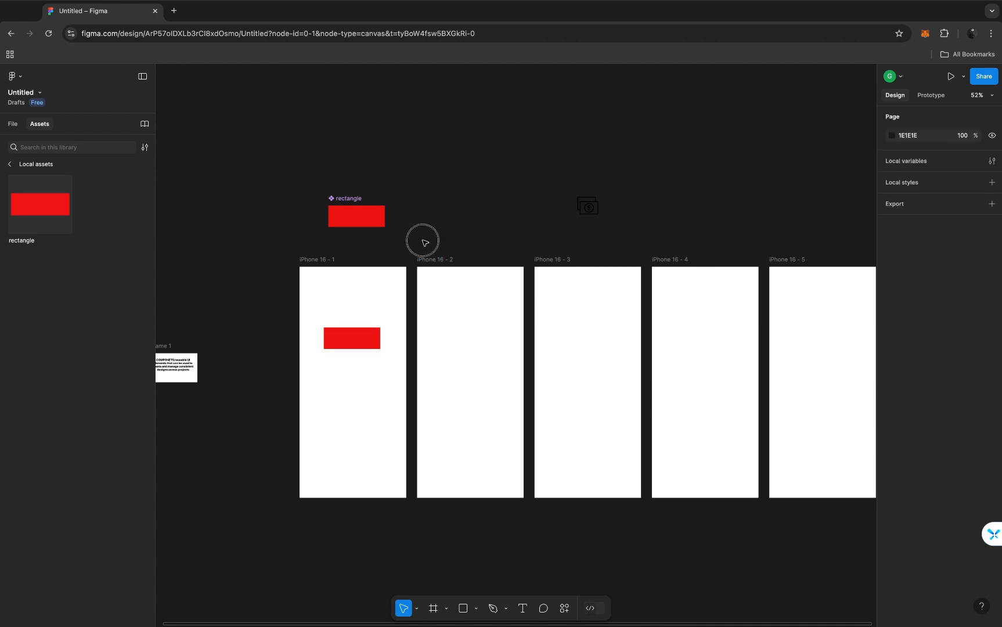
pyautogui.moveTo(424, 241); pyautogui.dragTo(829, 404)
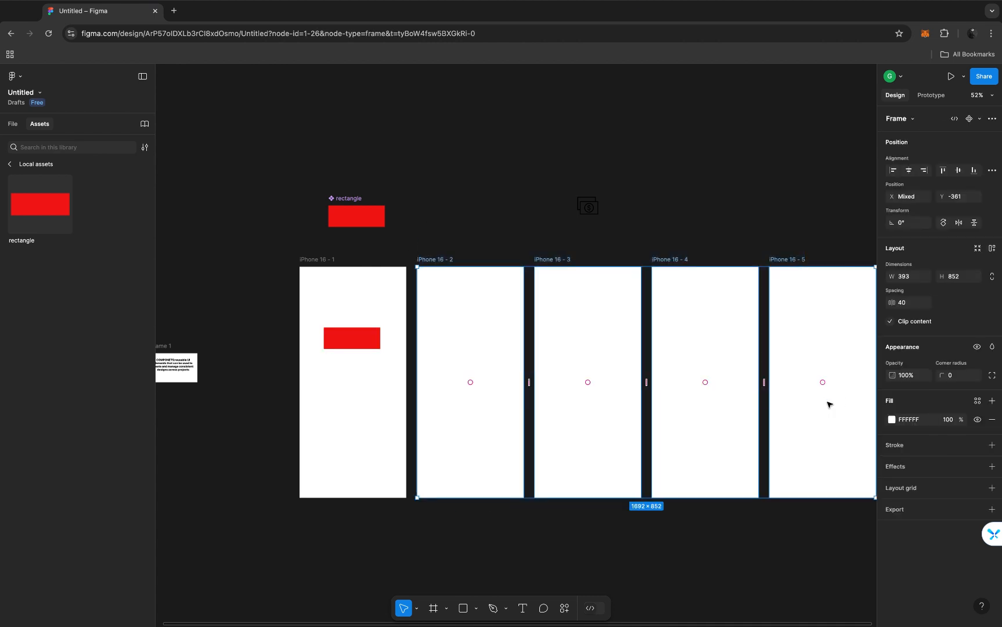
pyautogui.hotkey('ctrl', 'v')
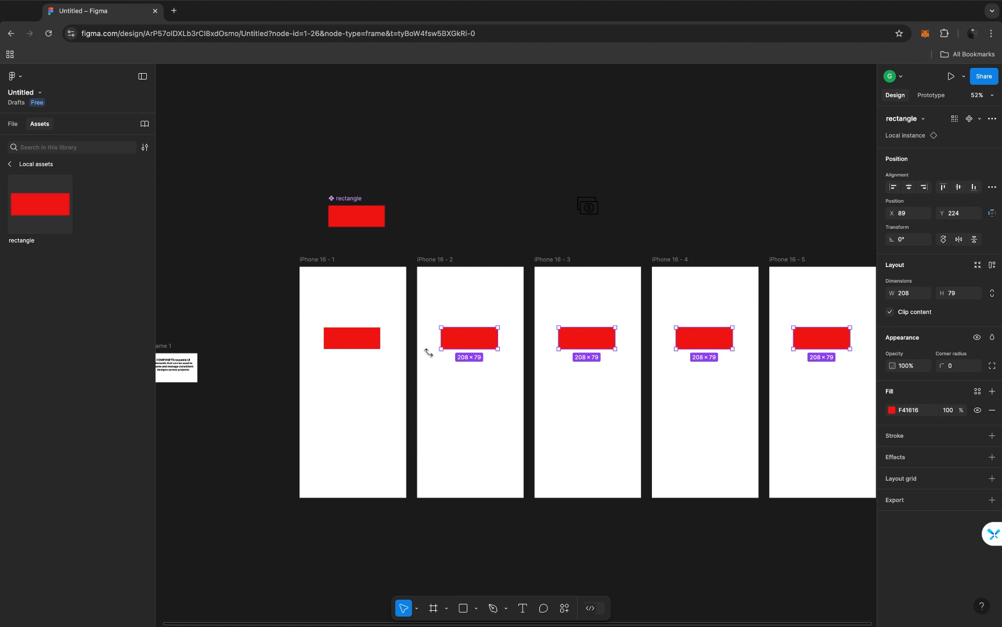
# Set the fill of the main rectangle component above the frames to the very dark teal 051619
pyautogui.click(364, 341)
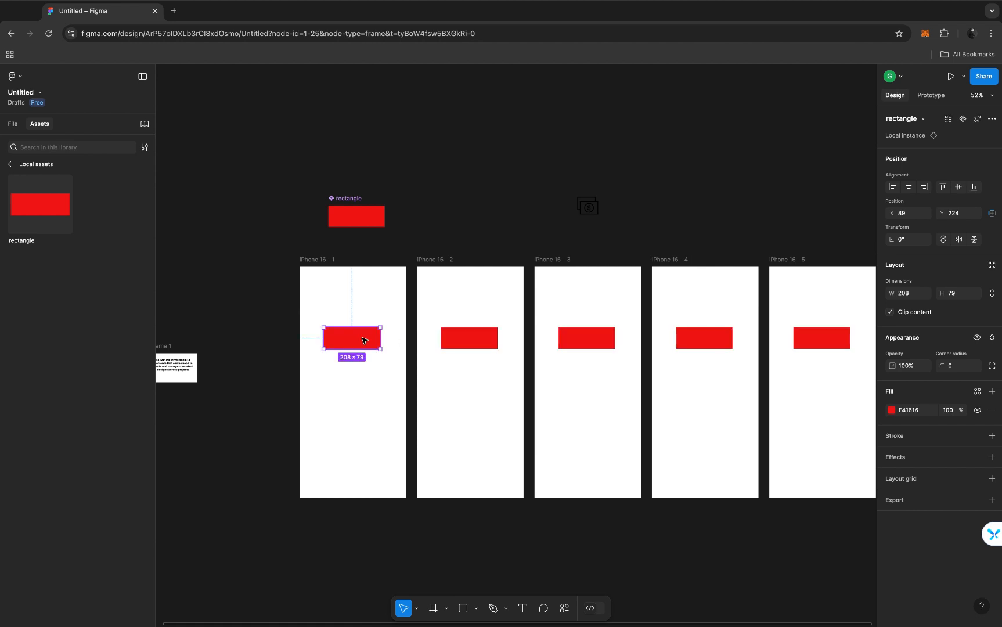
pyautogui.click(363, 214)
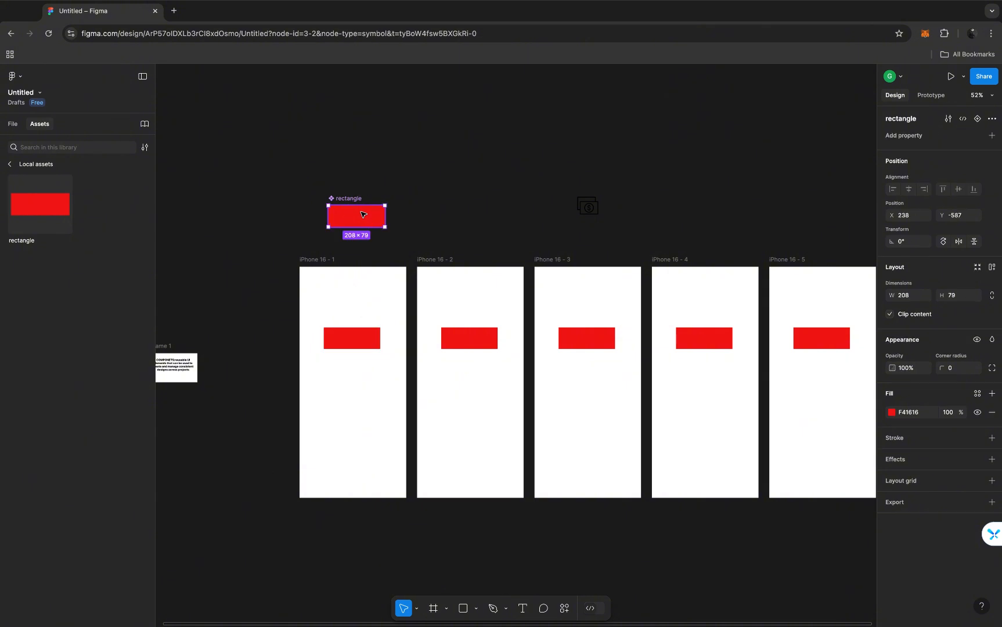
pyautogui.click(892, 413)
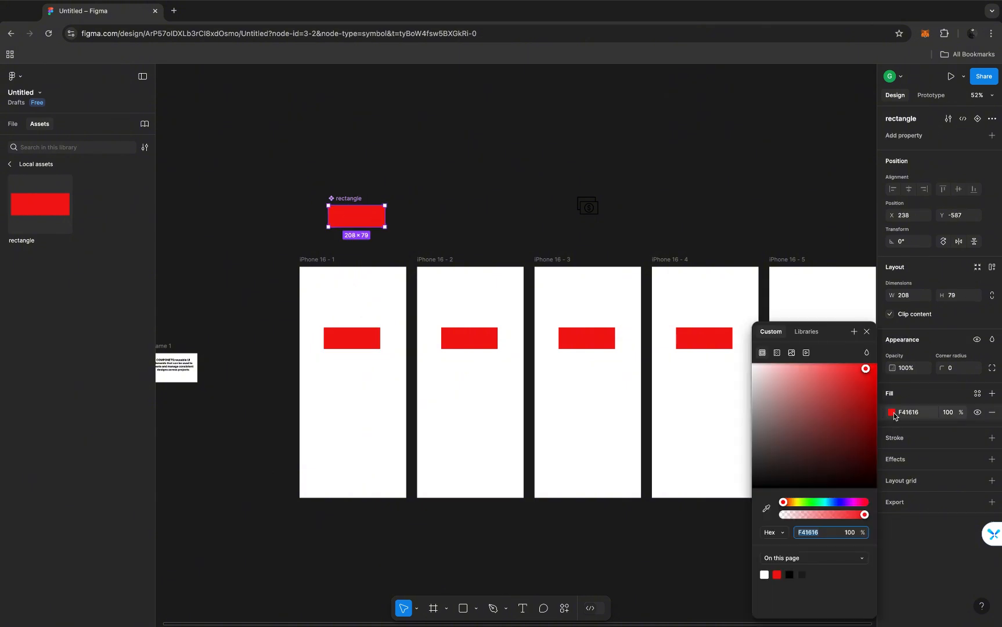
pyautogui.click(826, 501)
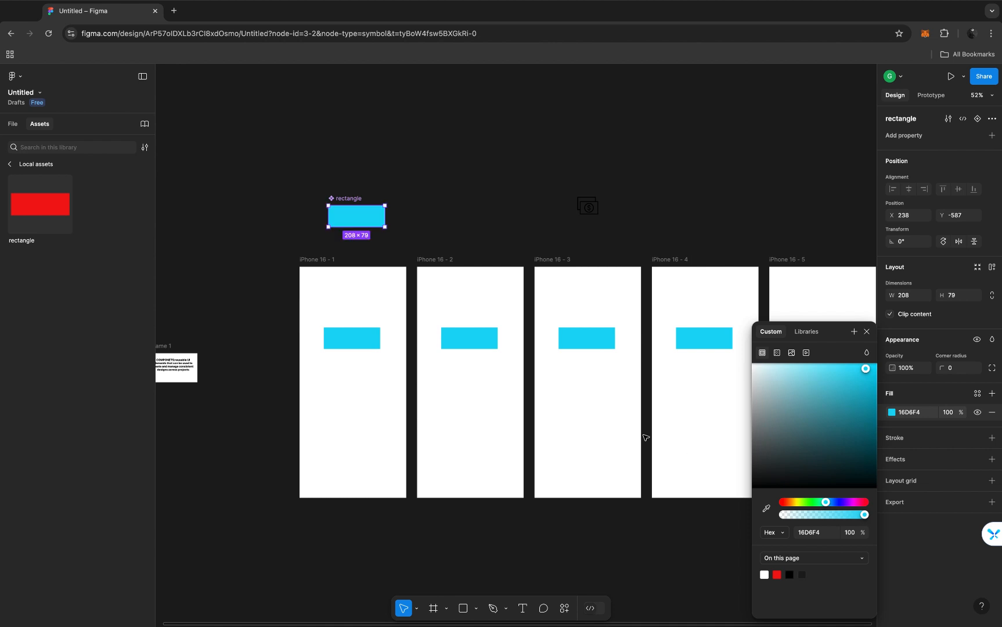
pyautogui.hscroll(3, 645, 438)
pyautogui.scroll(-2, 645, 437)
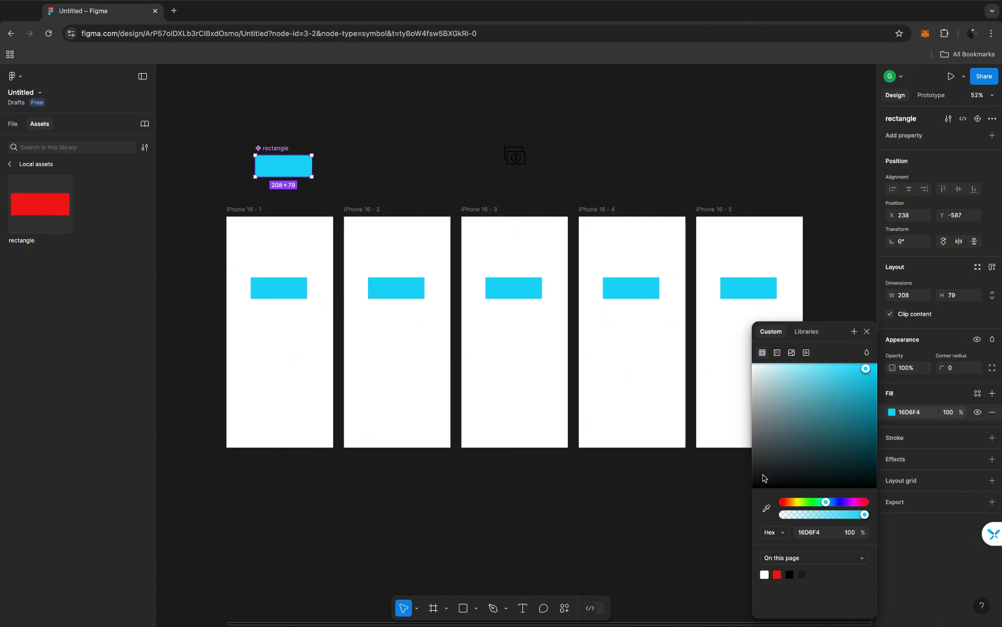
pyautogui.moveTo(762, 478); pyautogui.dragTo(853, 484)
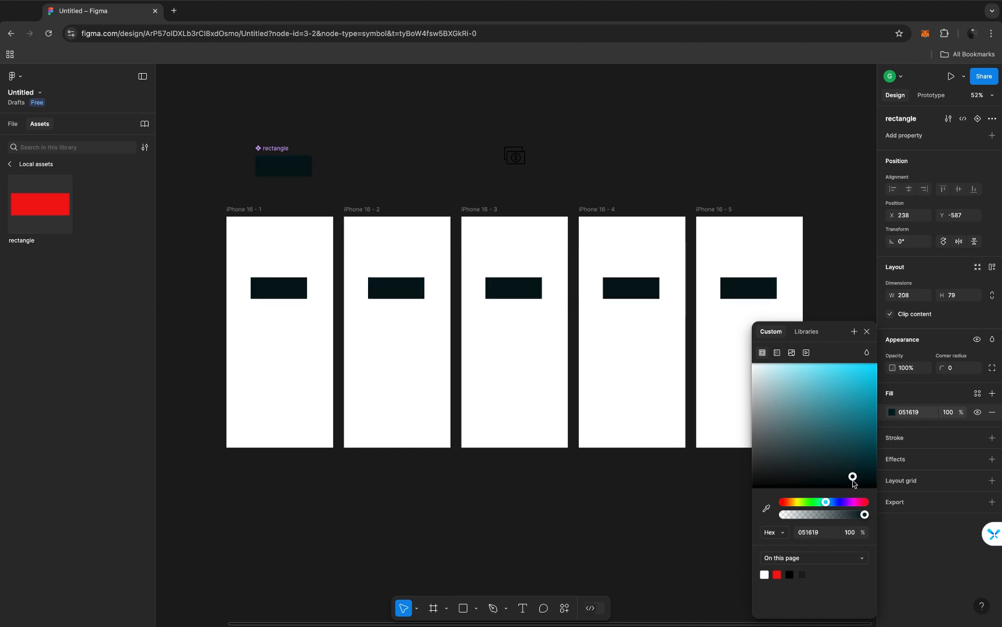
pyautogui.click(867, 332)
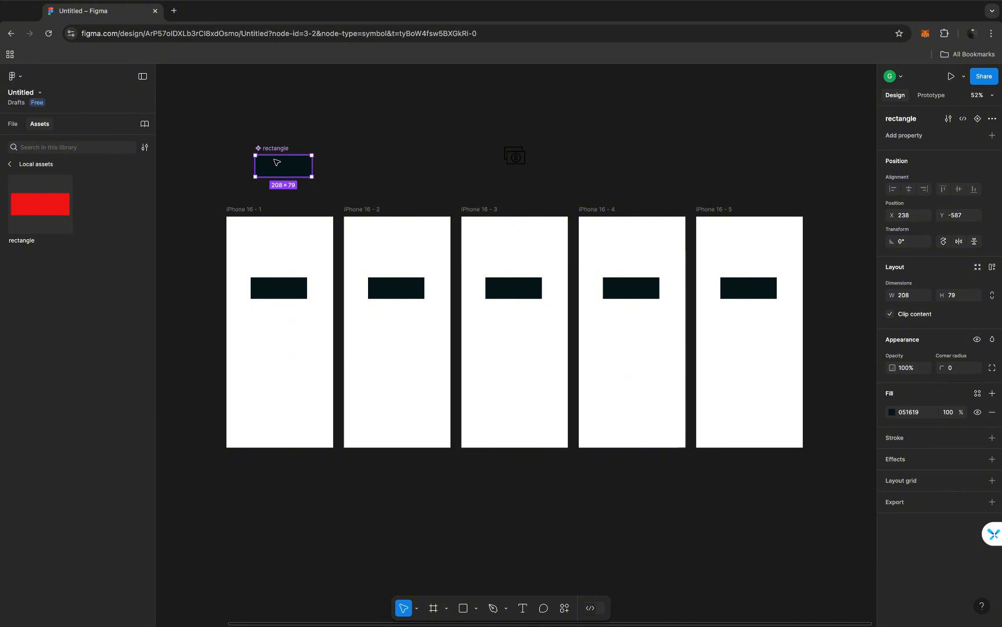
# Set the main rectangle component's corner radius to 30
pyautogui.scroll(5, 276, 162)
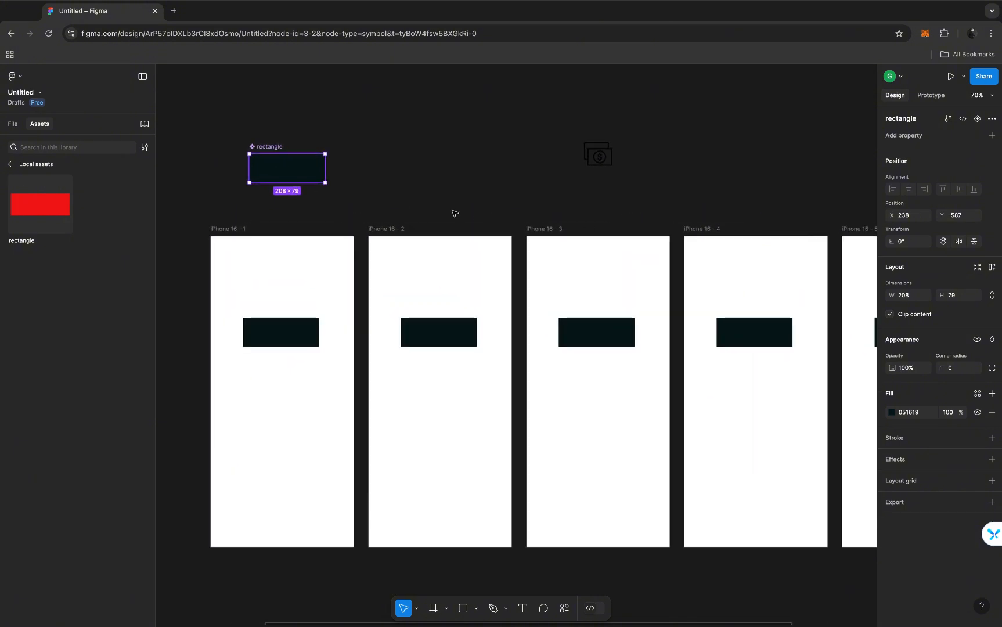
pyautogui.click(961, 370)
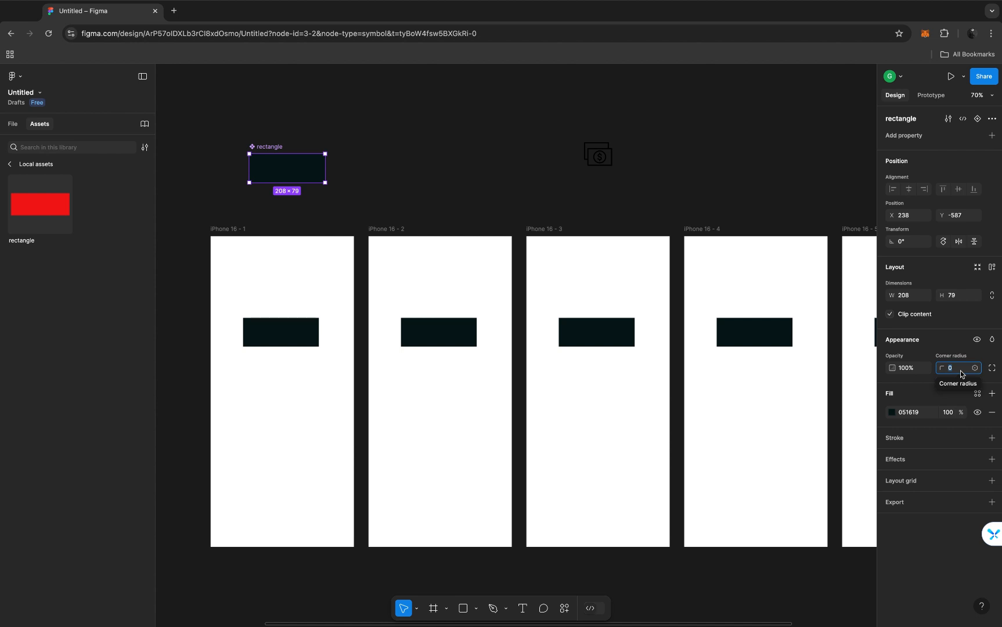
pyautogui.press('Return')
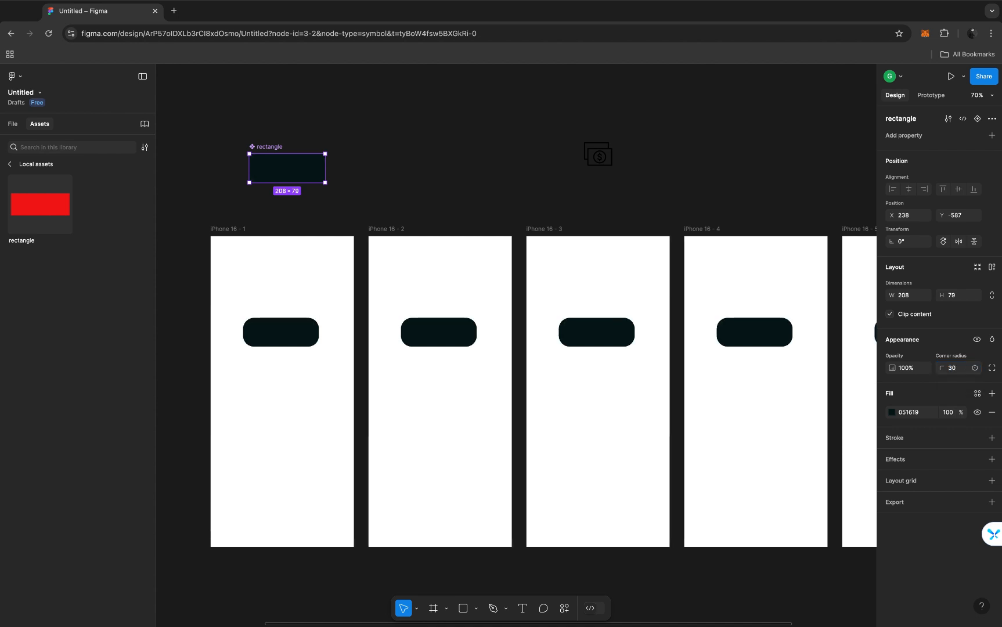
# Examine the rectangle instances across the iPhone 16 frames for the main component's fill and corner radius changes
pyautogui.scroll(-3, 685, 313)
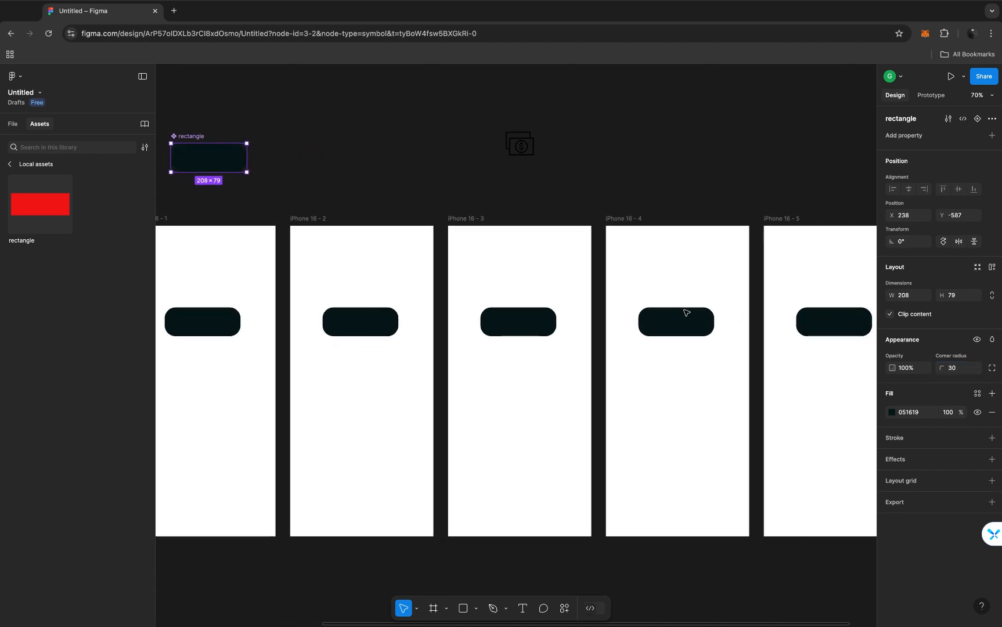
pyautogui.scroll(-2, 684, 313)
pyautogui.scroll(4, 684, 312)
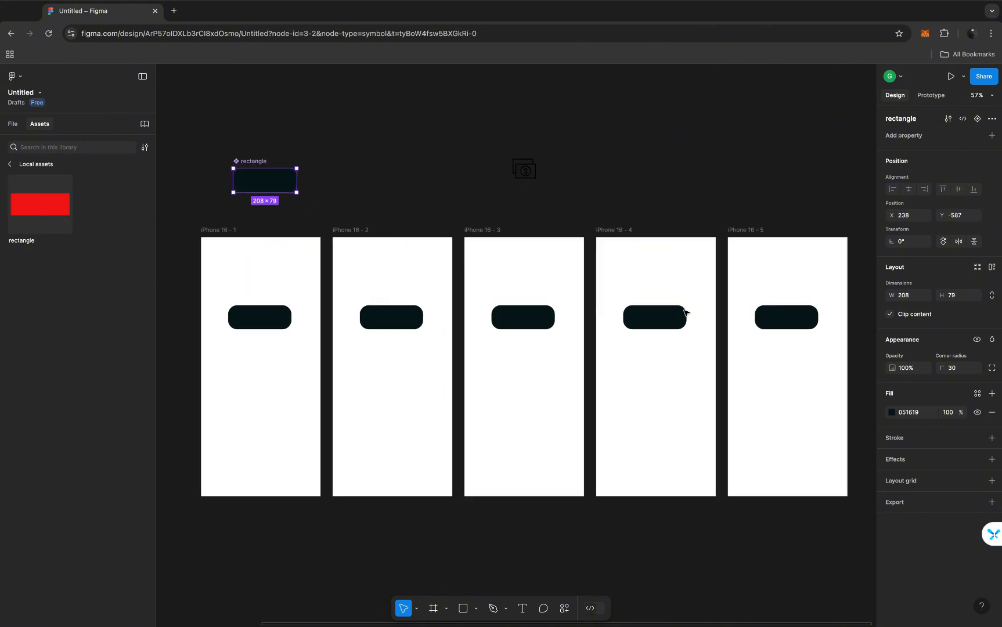
pyautogui.hscroll(-3, 685, 313)
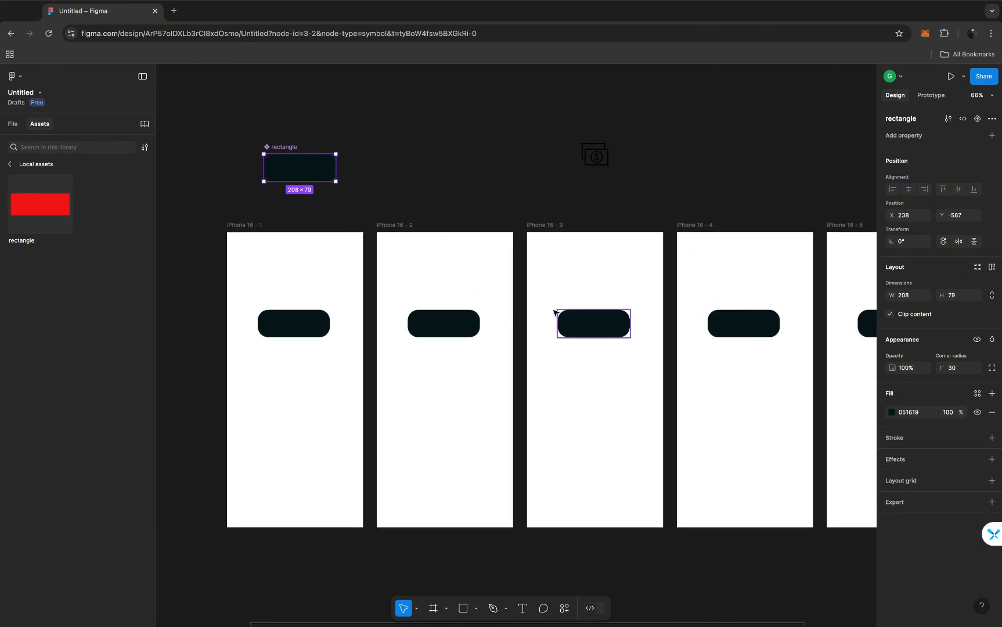
pyautogui.scroll(2, 556, 313)
pyautogui.scroll(1, 557, 313)
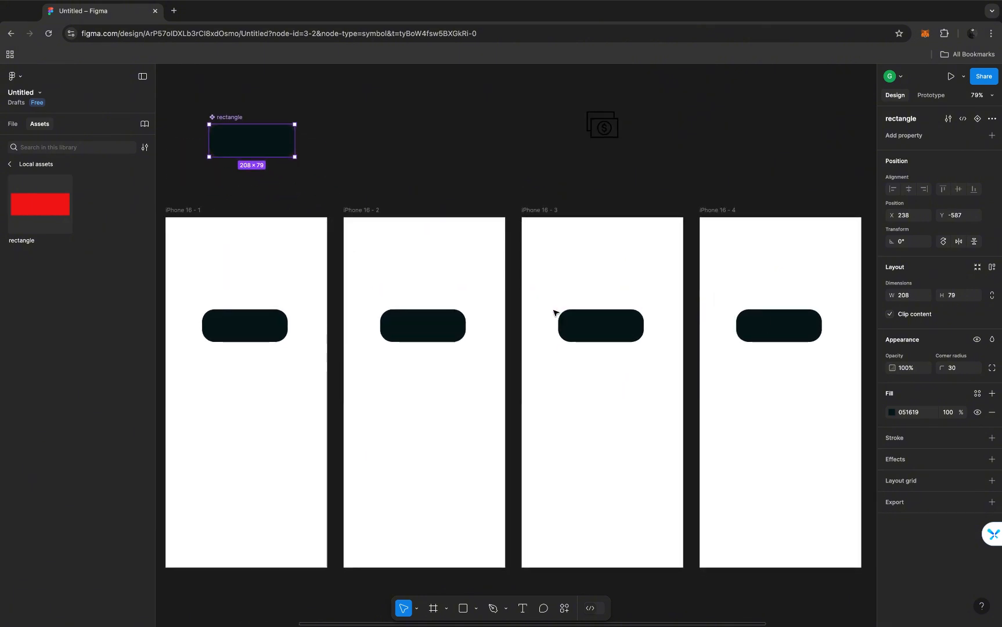
pyautogui.scroll(3, 554, 312)
pyautogui.hscroll(-2, 555, 312)
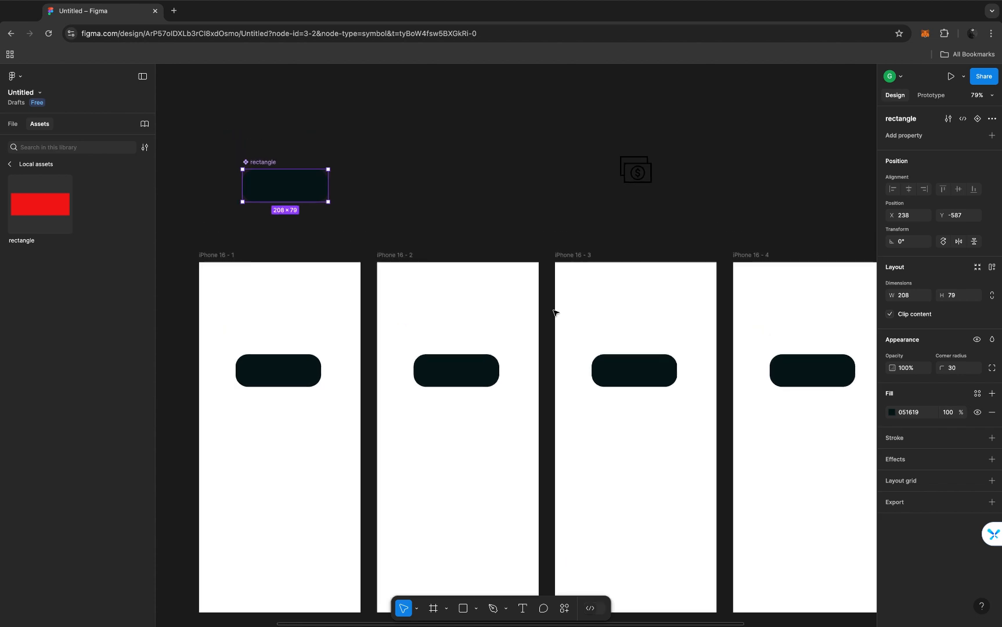
# Add the text PROCEED TO PAY on the canvas between the rectangle component and the money icon
pyautogui.click(432, 209)
pyautogui.press('t')
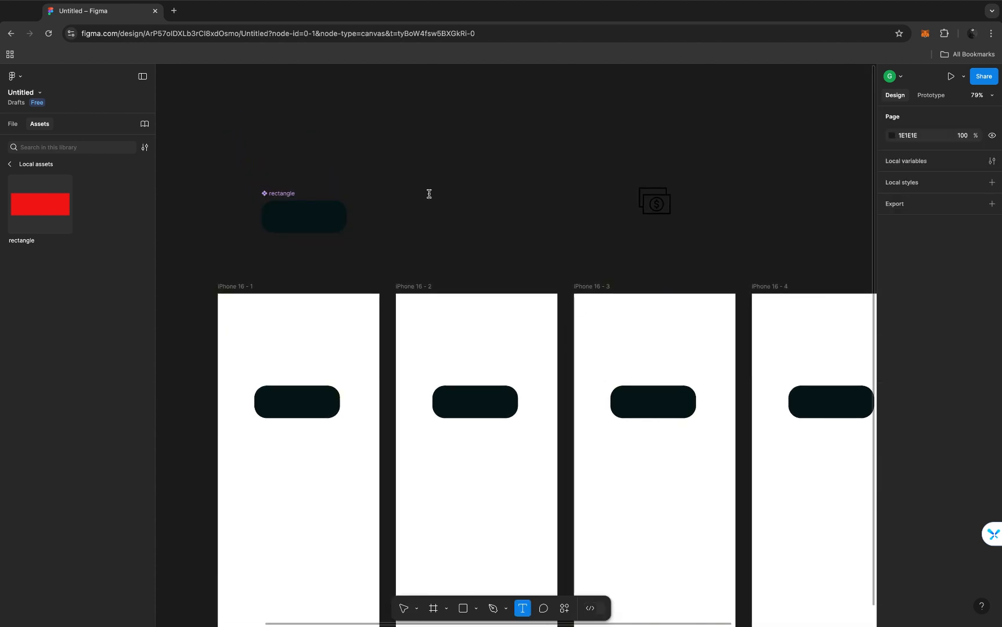
pyautogui.click(429, 194)
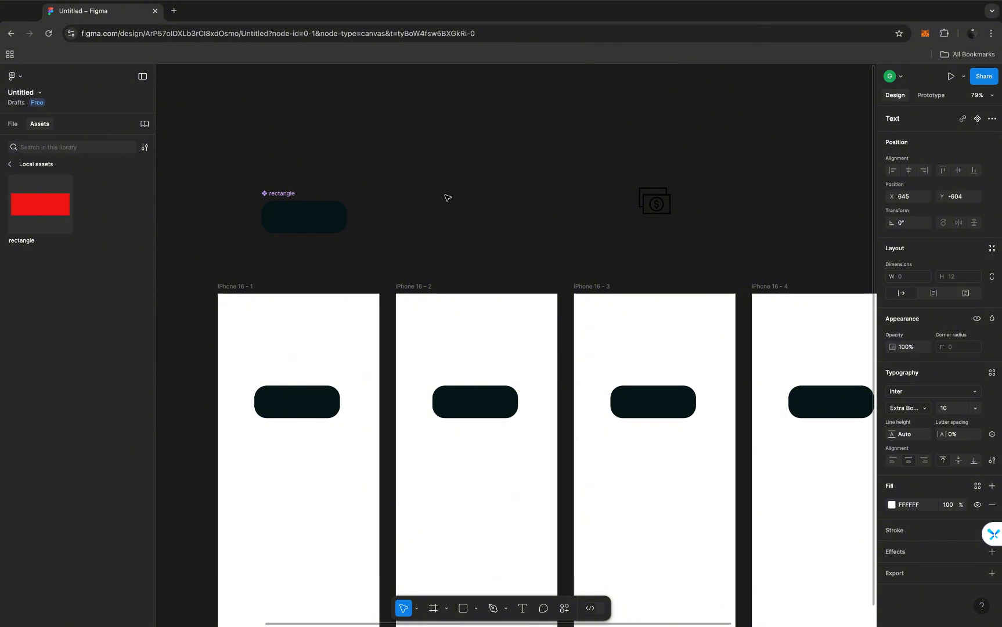
pyautogui.write('PROCEED TO PAY')
# Set the font size of the PROCEED TO PAY text to 30
pyautogui.click(957, 412)
pyautogui.write('40')
pyautogui.press('Return')
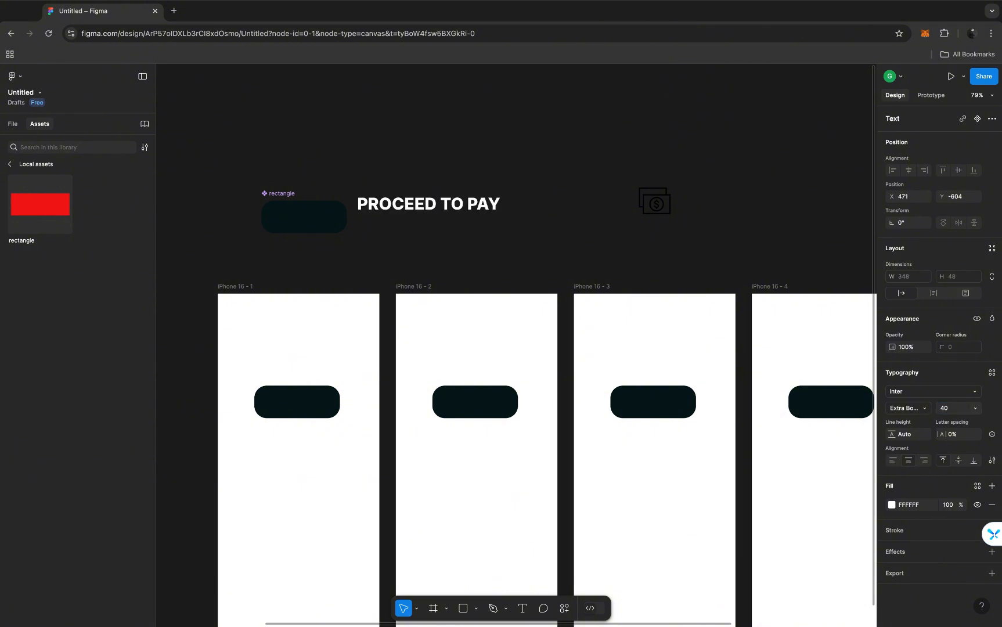
pyautogui.click(945, 408)
pyautogui.write('30')
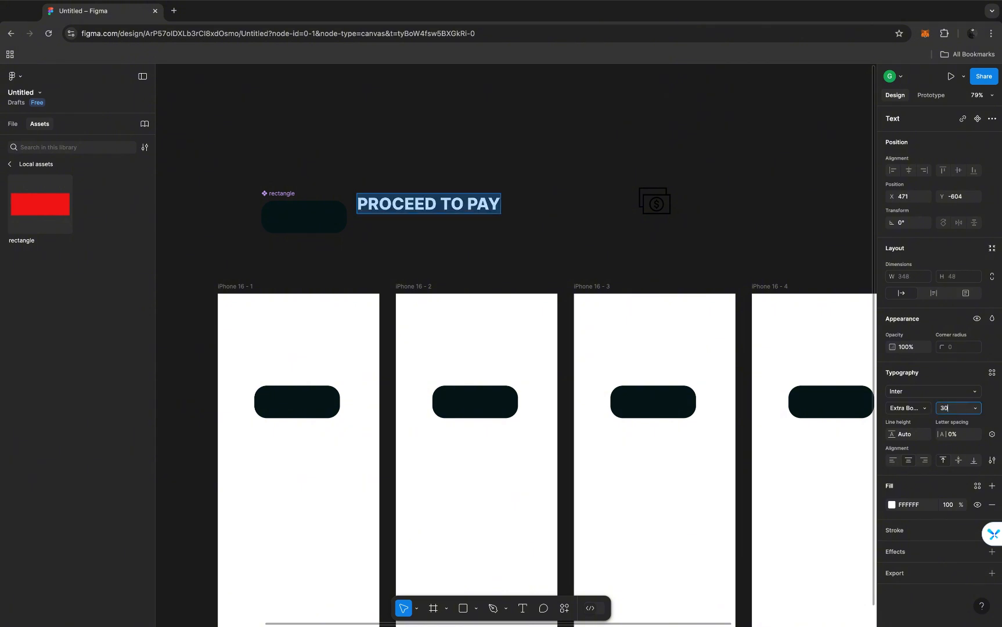
pyautogui.press('Return')
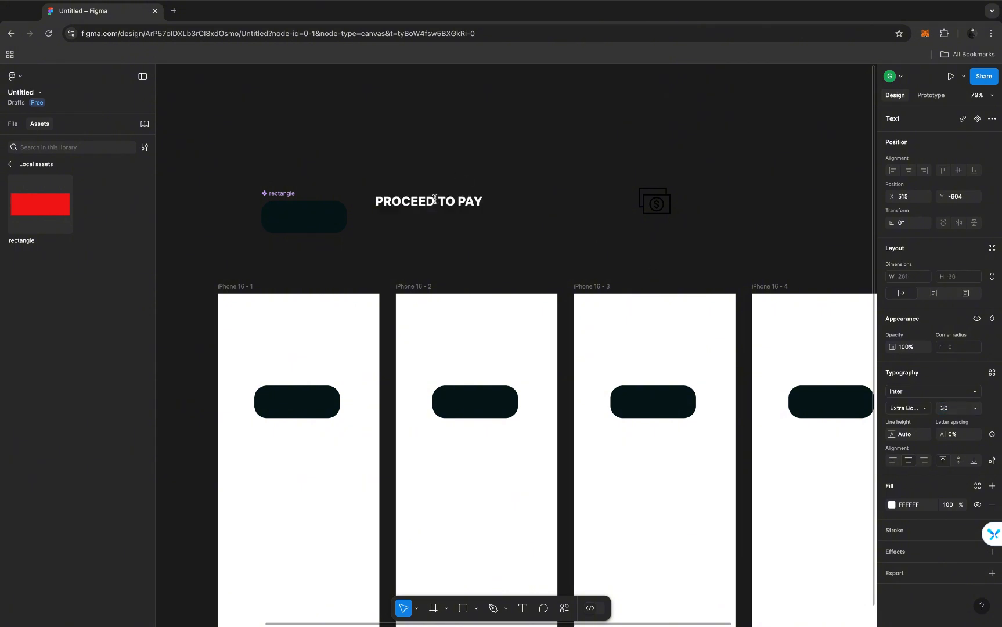
# Show the file's layers and wrap the PROCEED TO PAY text in an auto layout frame
pyautogui.doubleClick(414, 200)
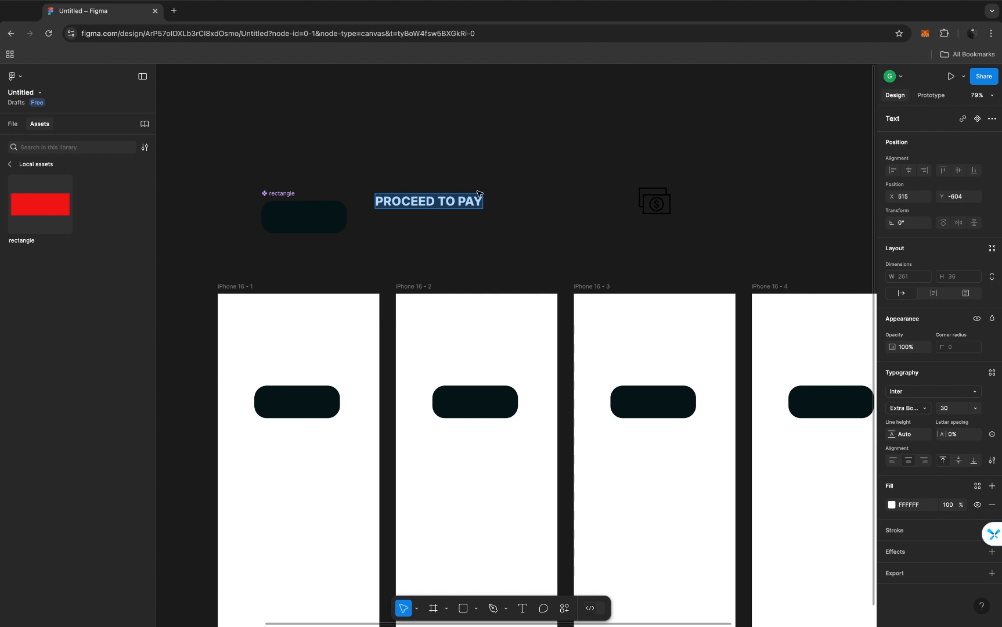
pyautogui.click(12, 125)
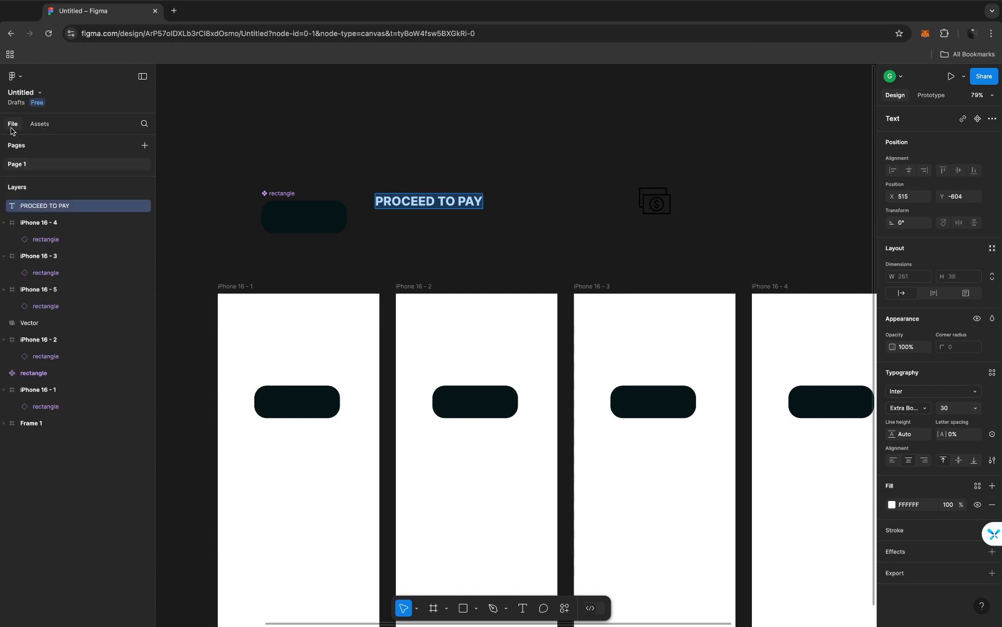
pyautogui.click(428, 171)
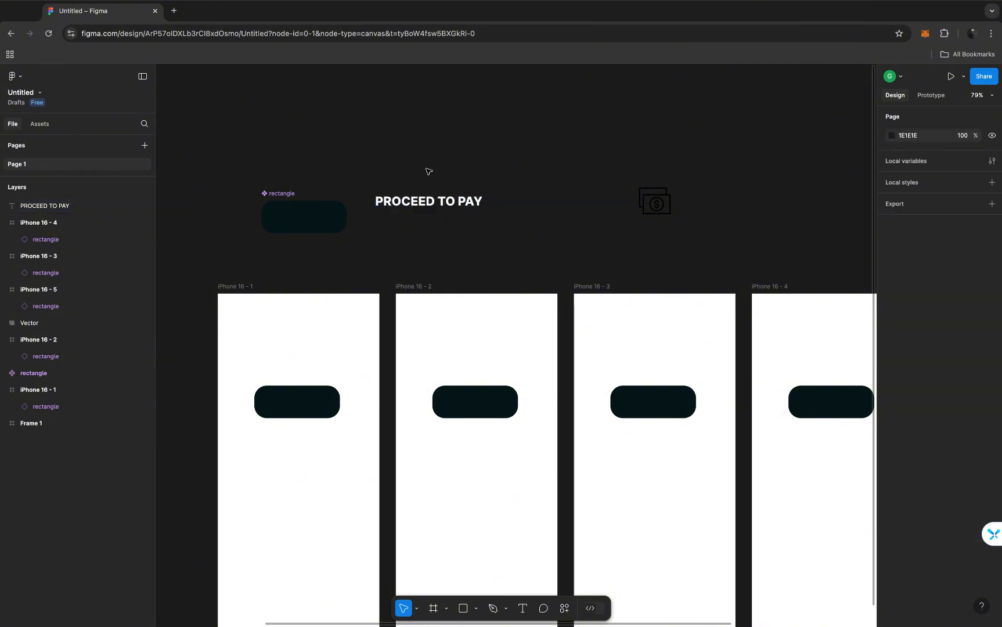
pyautogui.click(415, 202)
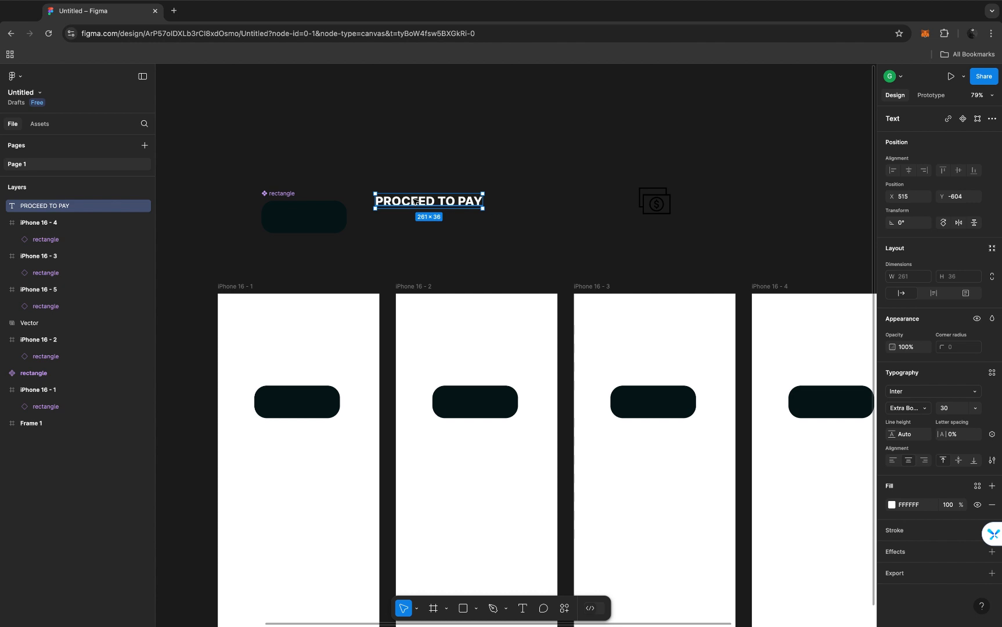
pyautogui.hotkey('shift', 'a')
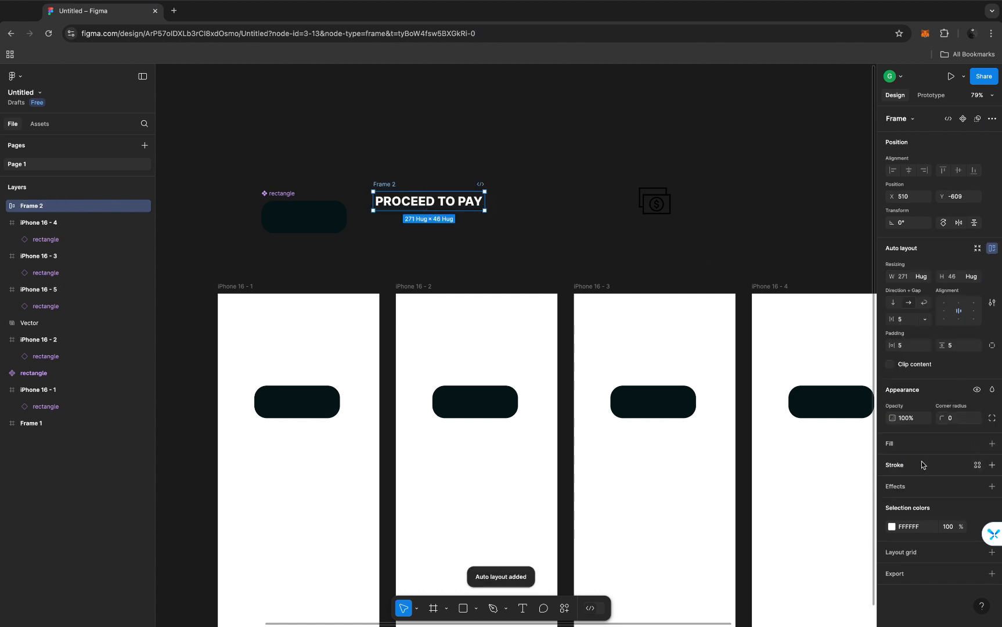
# Add a fill to the auto layout frame around PROCEED TO PAY and set it to red F70000
pyautogui.click(896, 446)
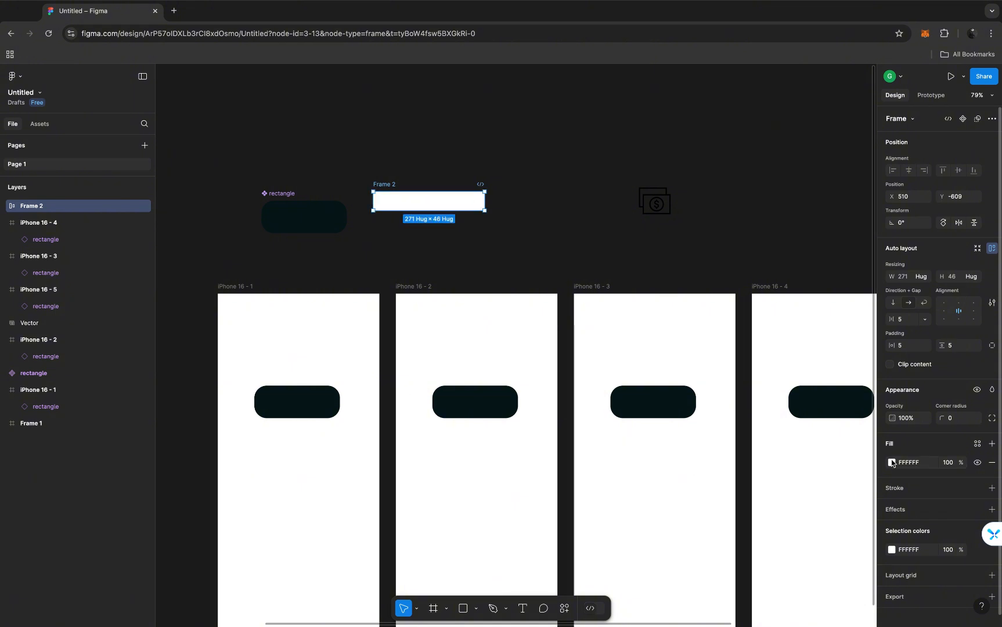
pyautogui.click(892, 463)
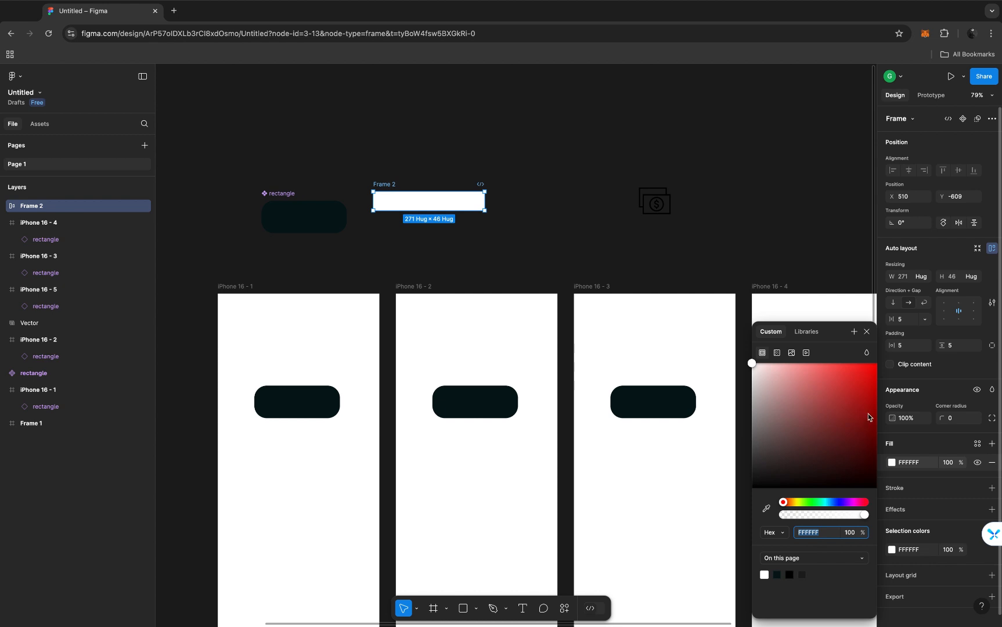
pyautogui.click(876, 367)
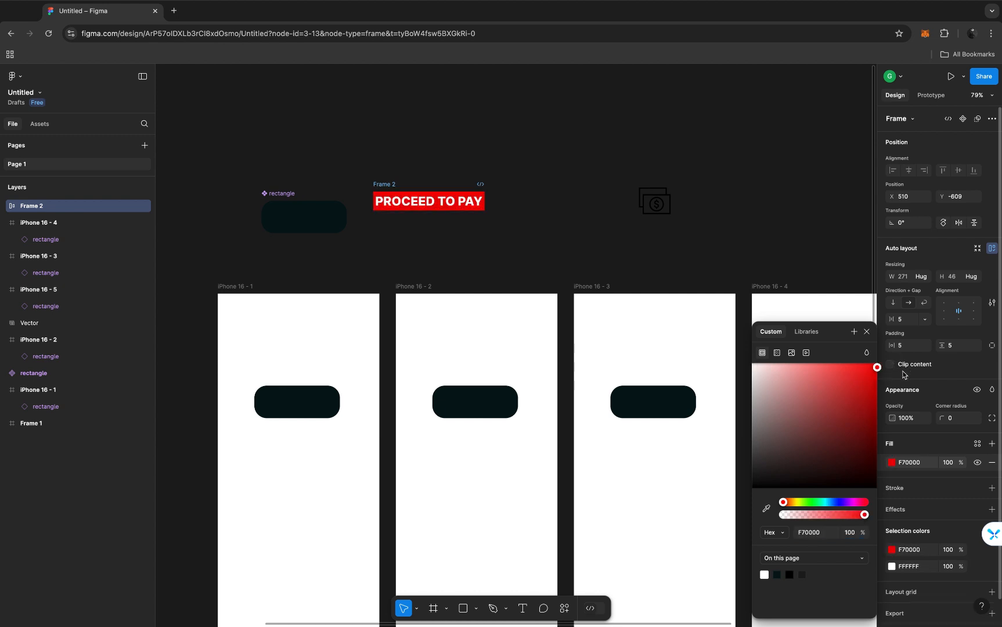
# Set the PROCEED TO PAY frame's padding to 30 horizontally and 21 vertically
pyautogui.click(866, 332)
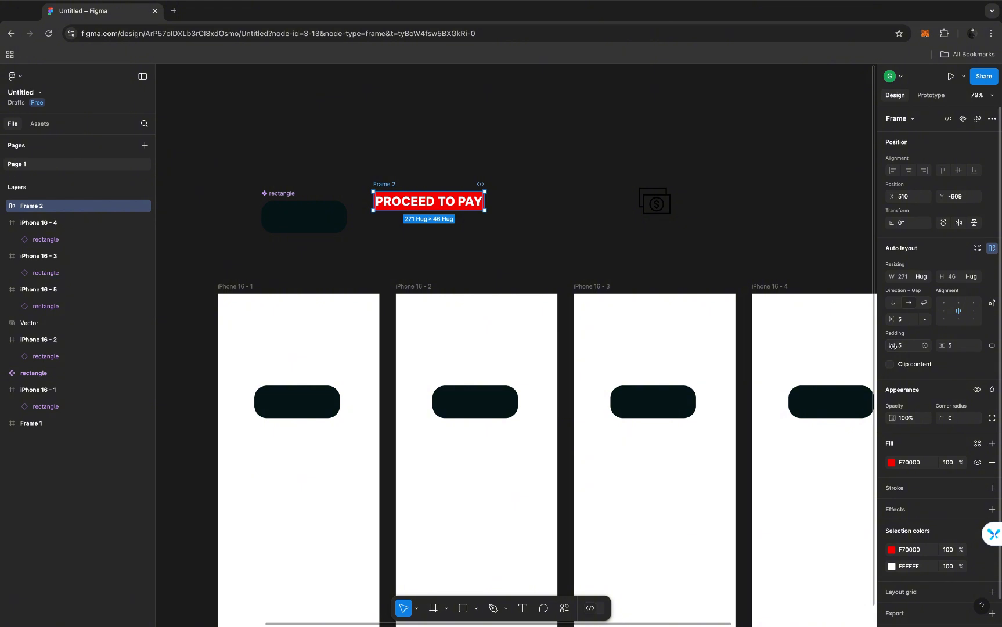
pyautogui.moveTo(892, 345); pyautogui.dragTo(958, 345)
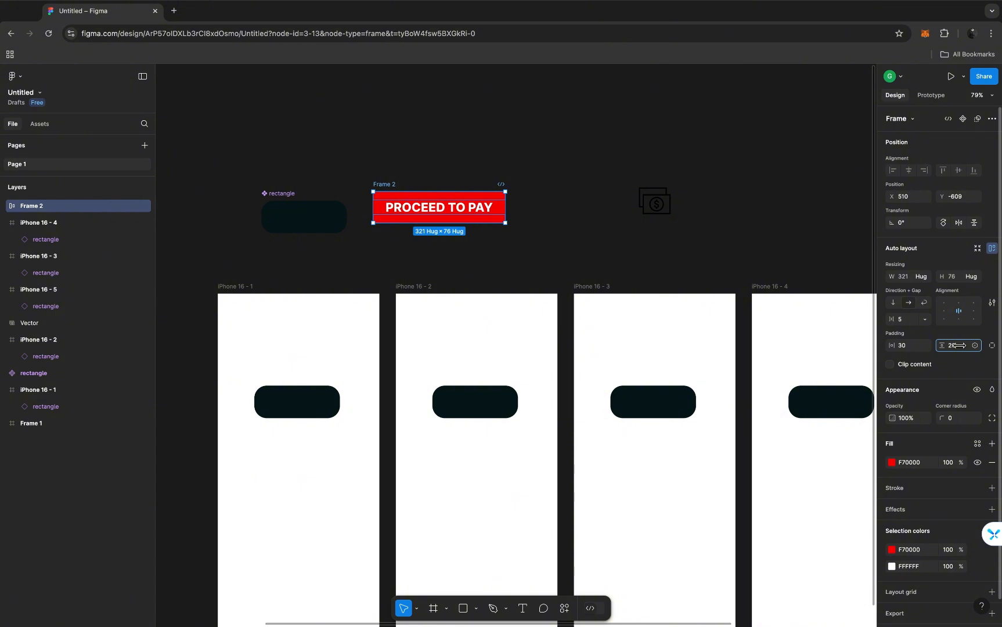
pyautogui.moveTo(958, 345); pyautogui.dragTo(961, 345)
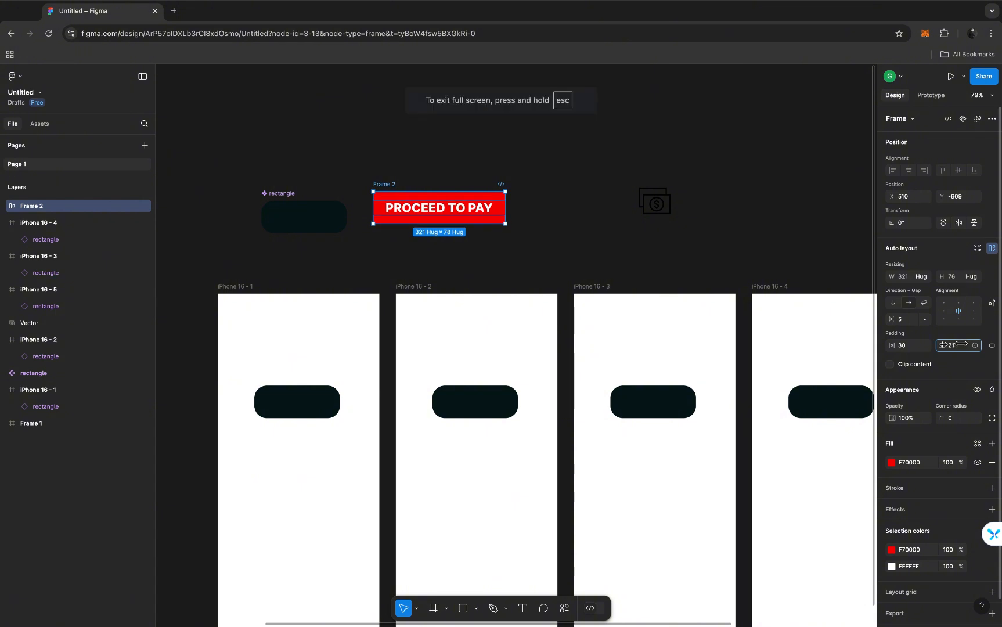
# Round the red PROCEED TO PAY frame's corners with a radius of 20
pyautogui.click(956, 419)
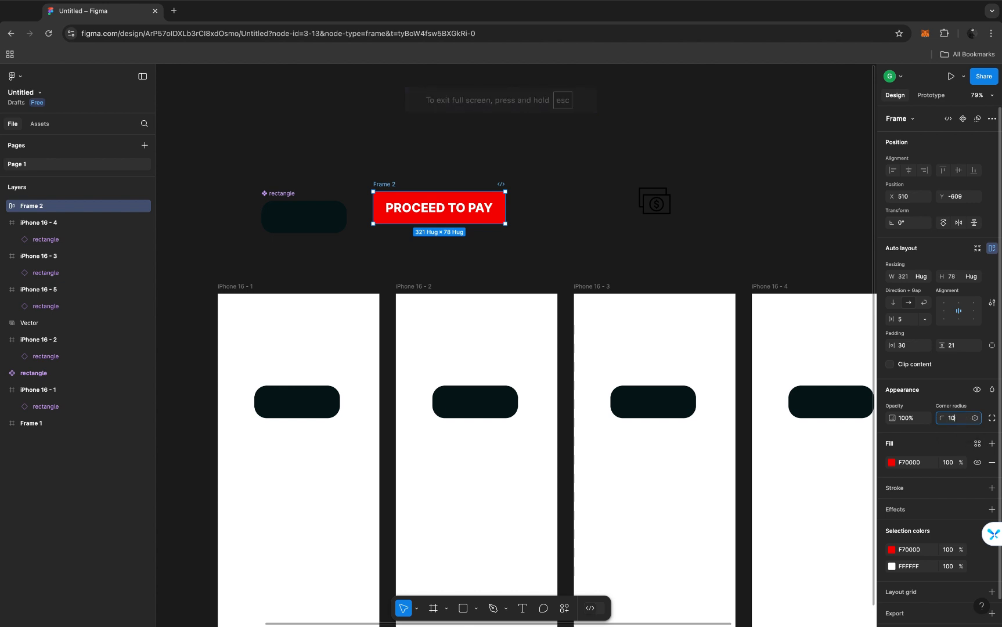
pyautogui.write('10')
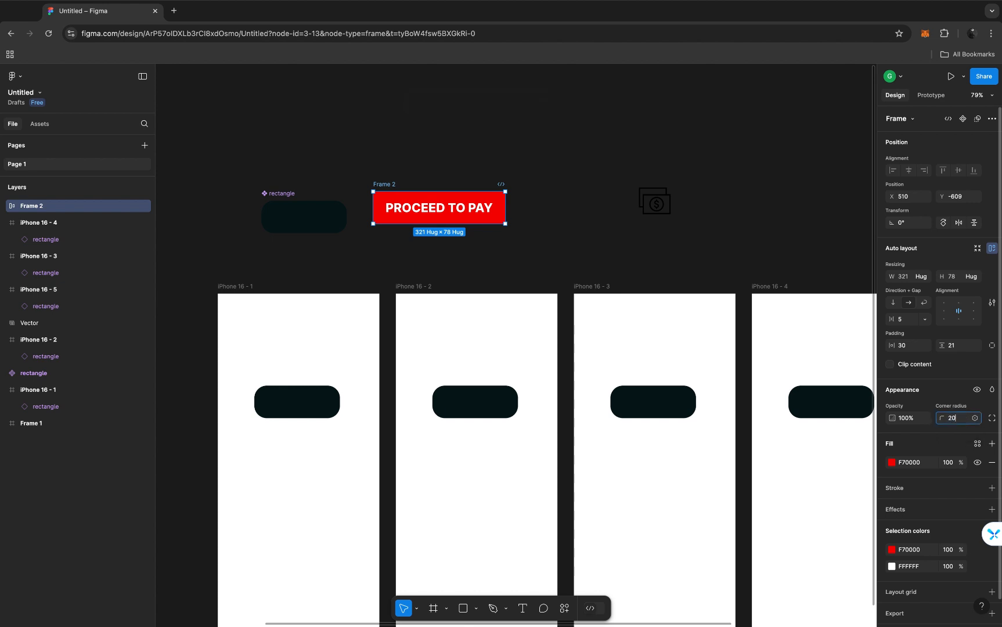
pyautogui.press('Return')
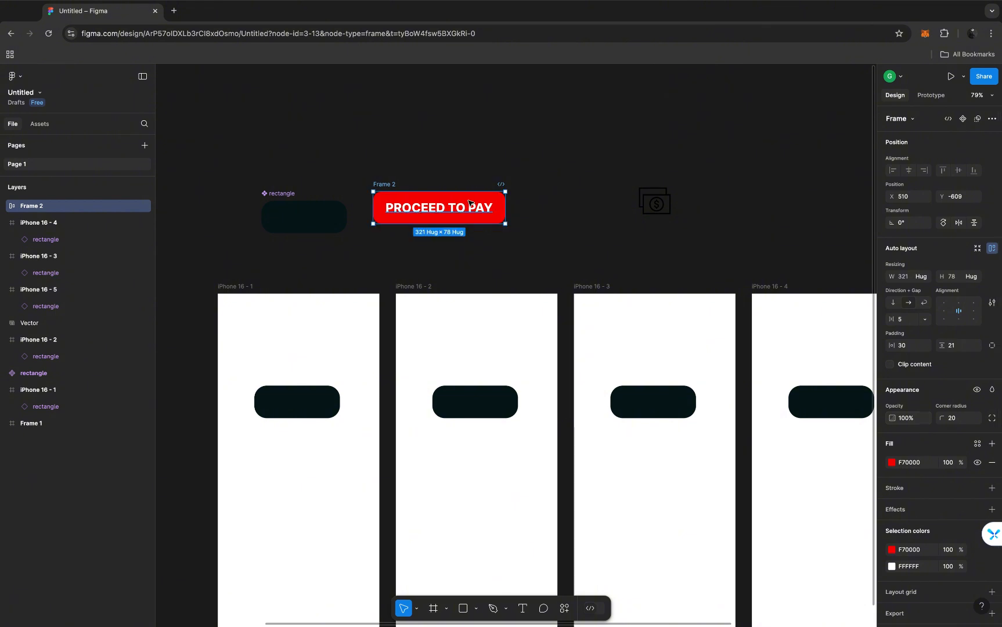
pyautogui.scroll(1, 471, 204)
pyautogui.scroll(3, 470, 204)
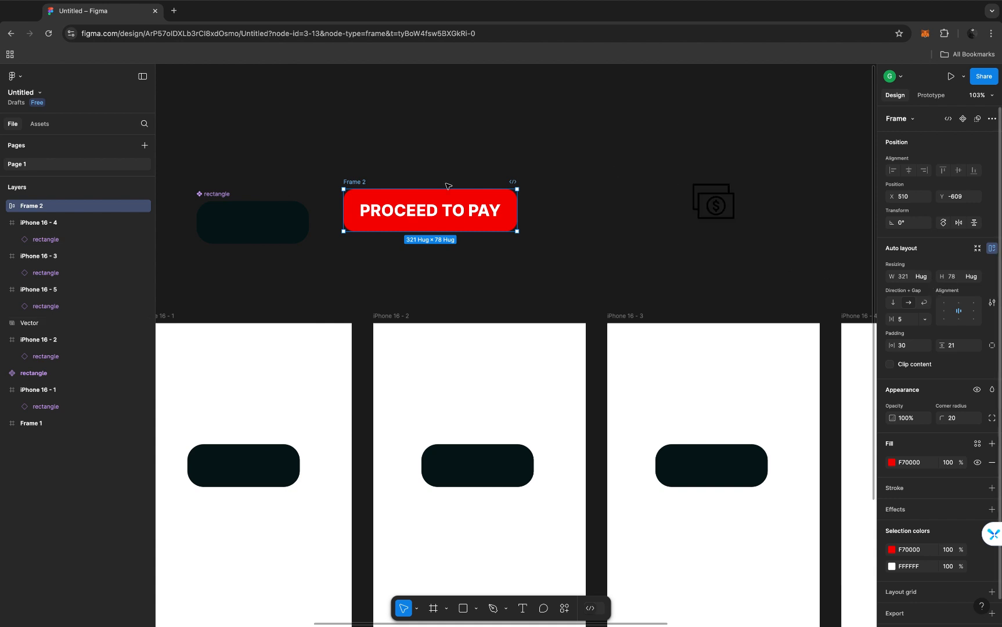
pyautogui.click(927, 282)
pyautogui.click(927, 281)
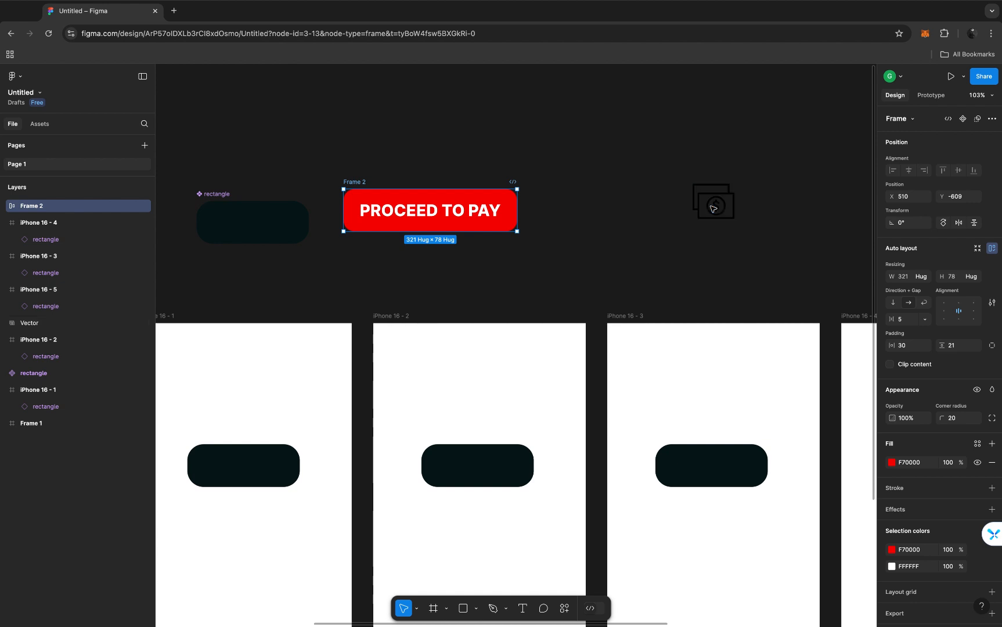
# Change the fill of the money icon to white FFFFFF
pyautogui.click(714, 208)
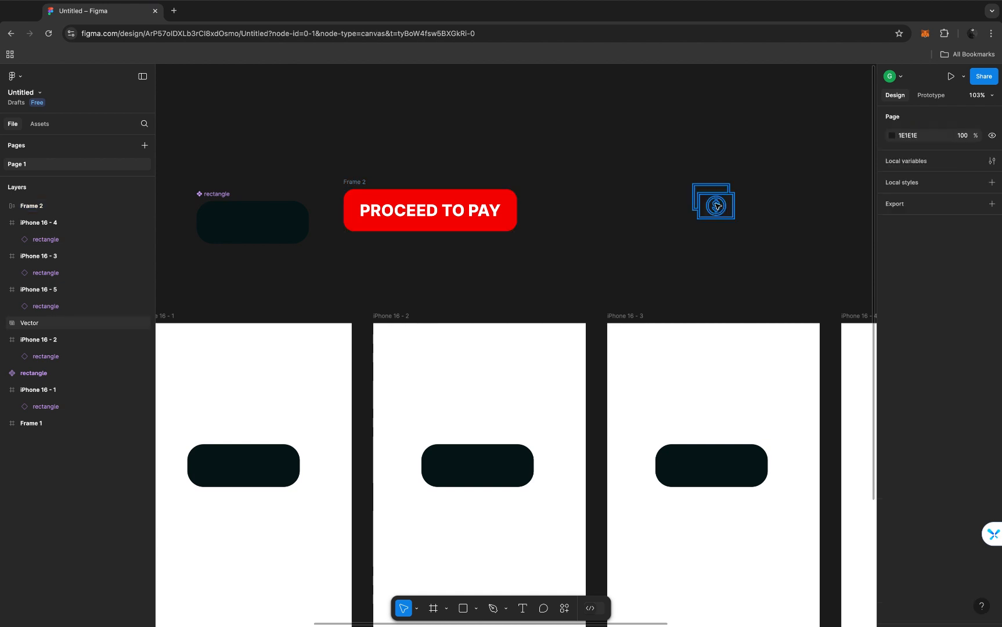
pyautogui.click(717, 205)
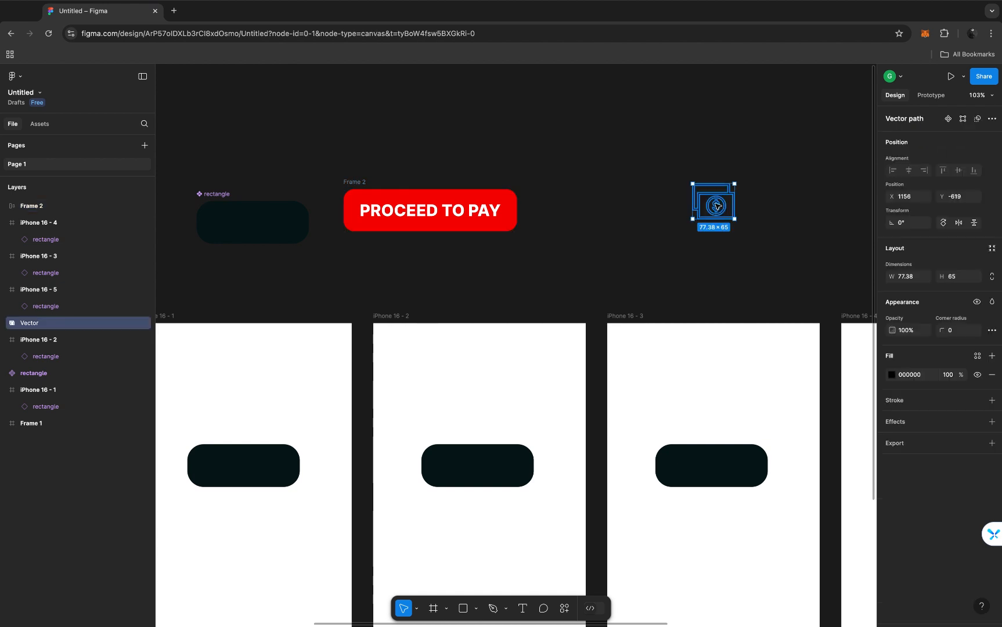
pyautogui.click(892, 376)
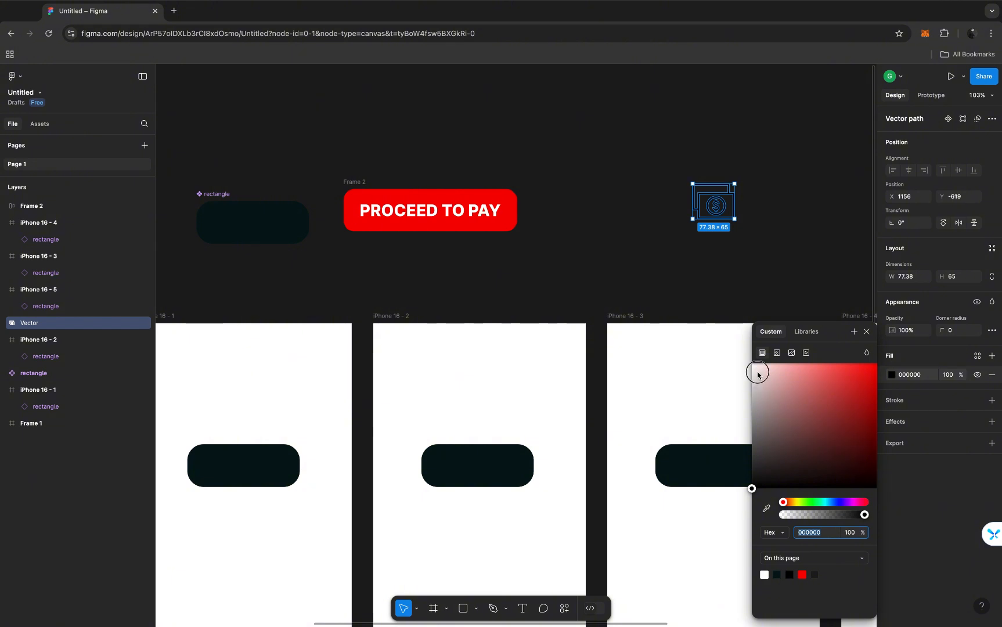
pyautogui.moveTo(733, 347); pyautogui.dragTo(727, 342)
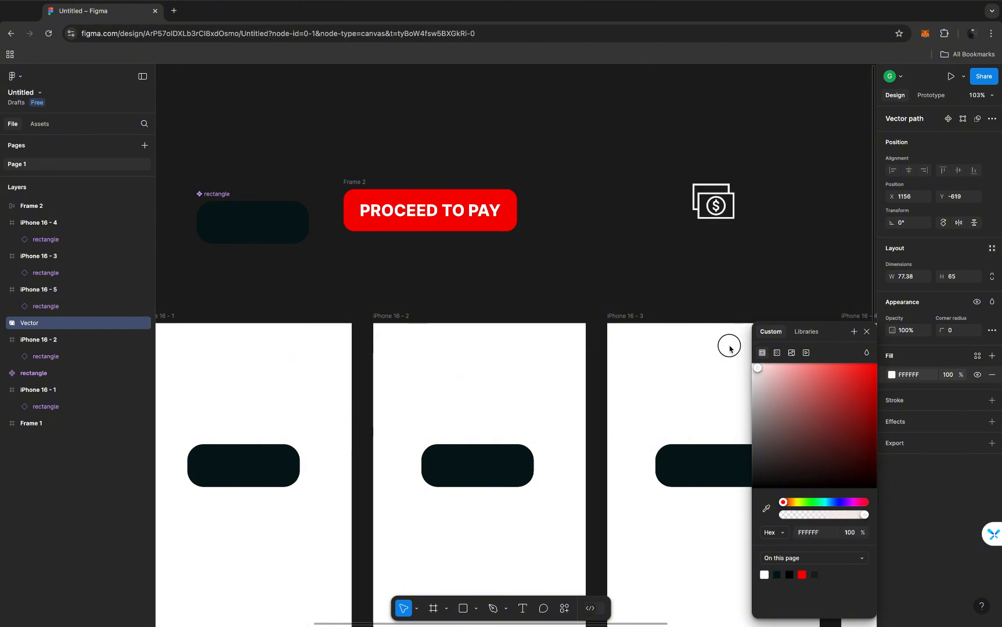
pyautogui.click(866, 333)
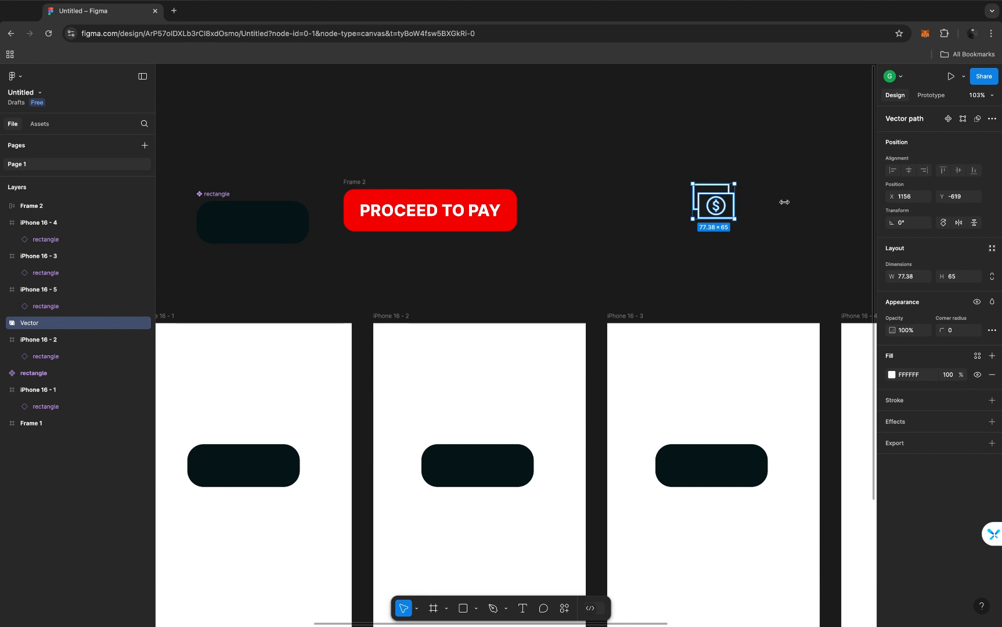
# Lock the money icon's aspect ratio and set its height to 50
pyautogui.click(993, 278)
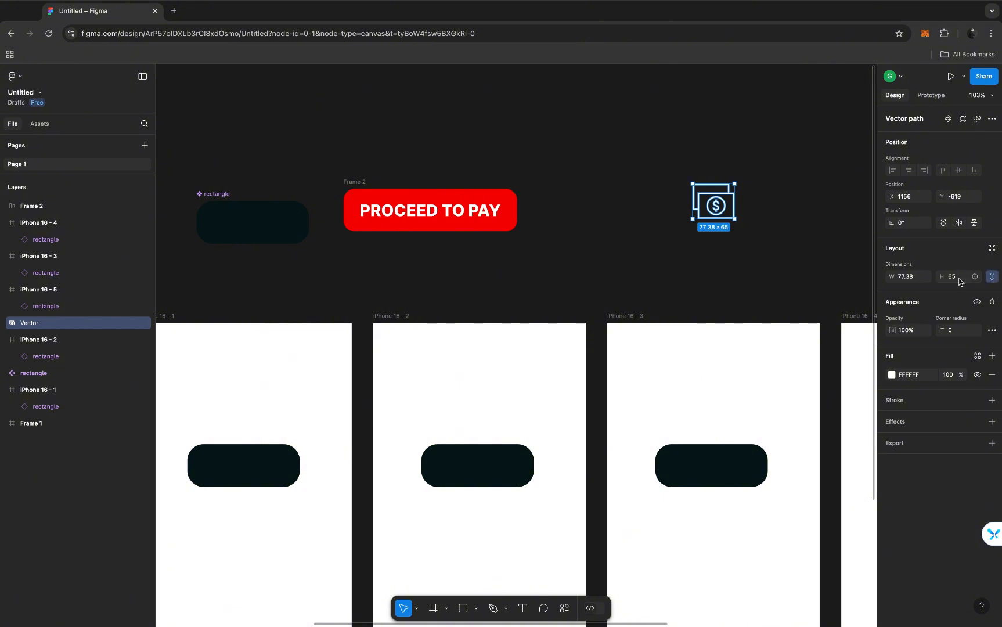
pyautogui.click(958, 279)
pyautogui.press('Return')
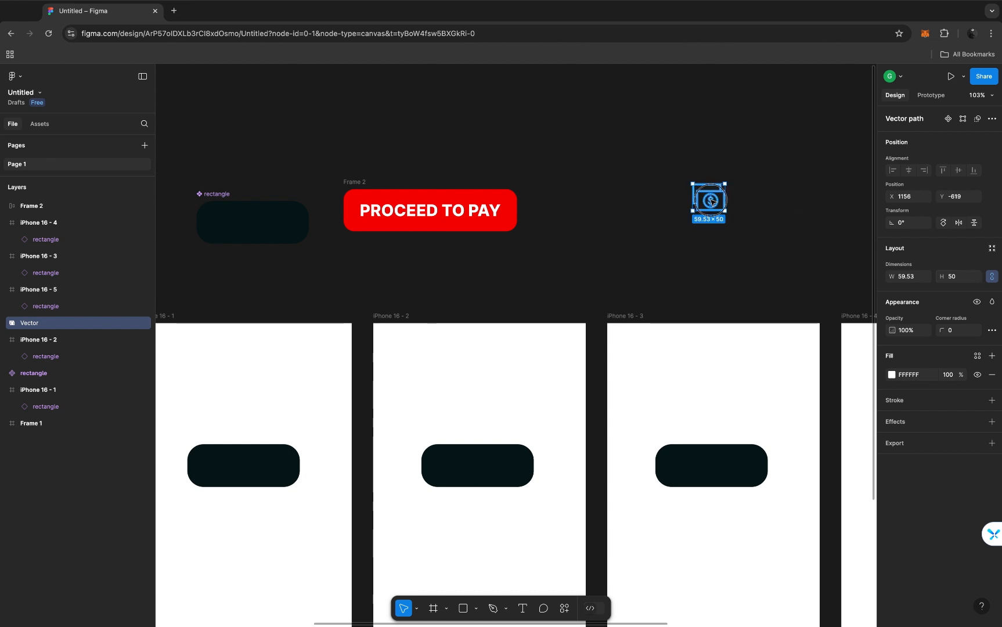
# Move the money icon into the red auto layout frame, directly after the PROCEED TO PAY text
pyautogui.moveTo(711, 202); pyautogui.dragTo(500, 217)
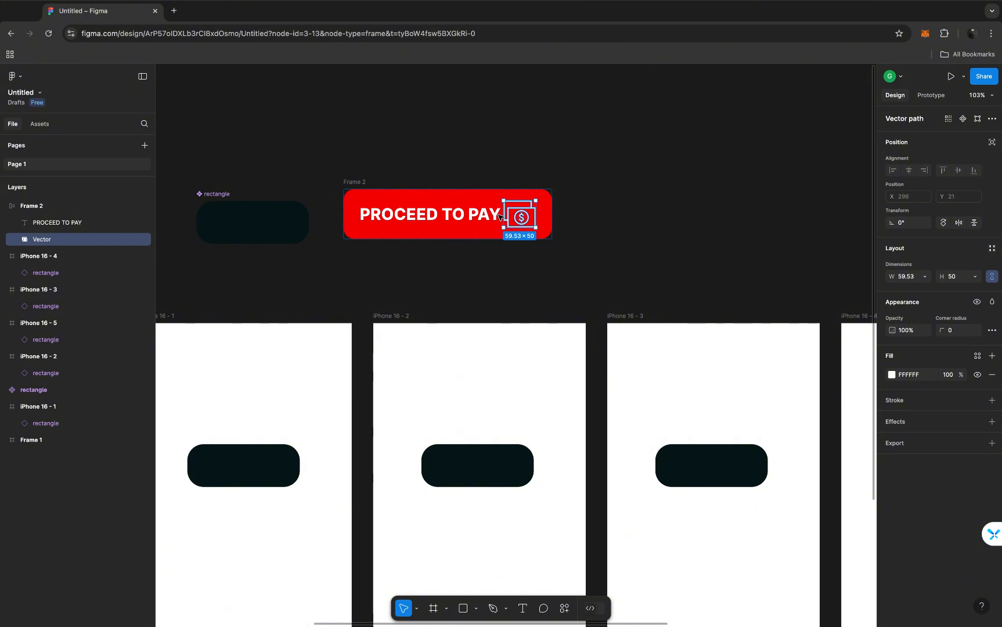
pyautogui.scroll(5, 500, 217)
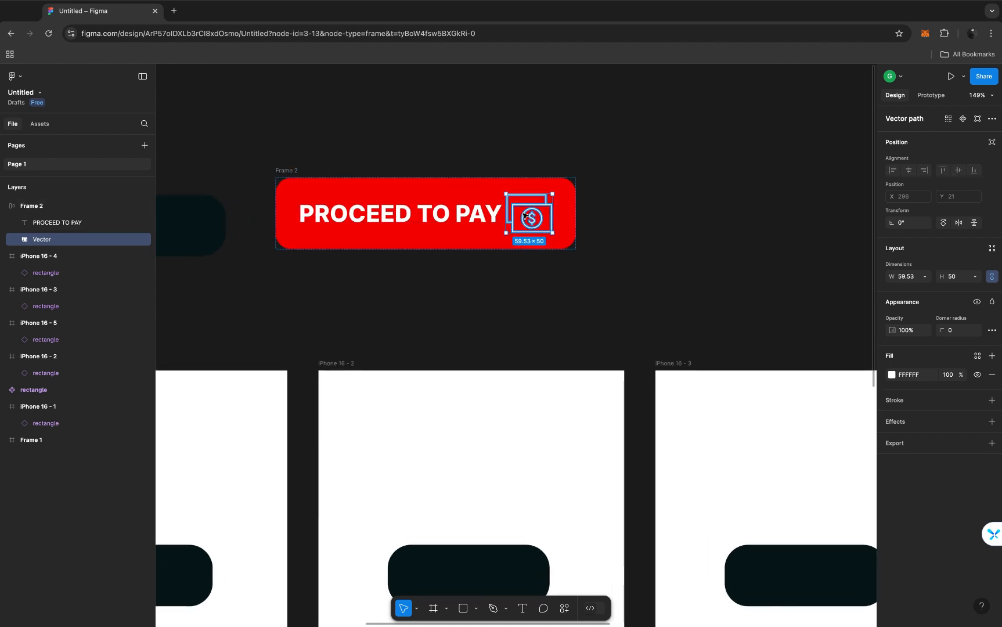
pyautogui.scroll(-3, 523, 216)
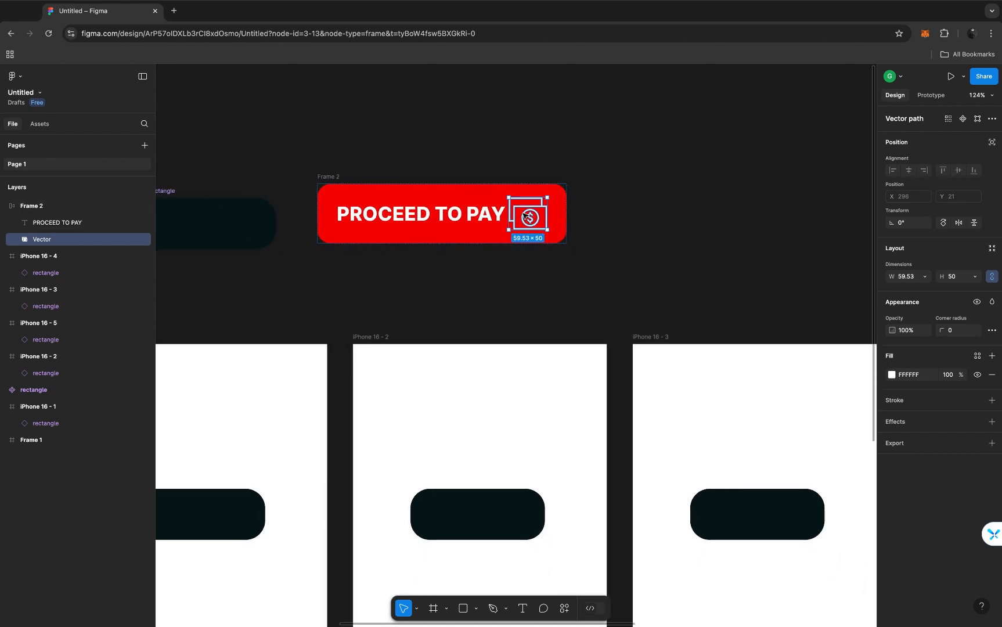
pyautogui.scroll(2, 523, 216)
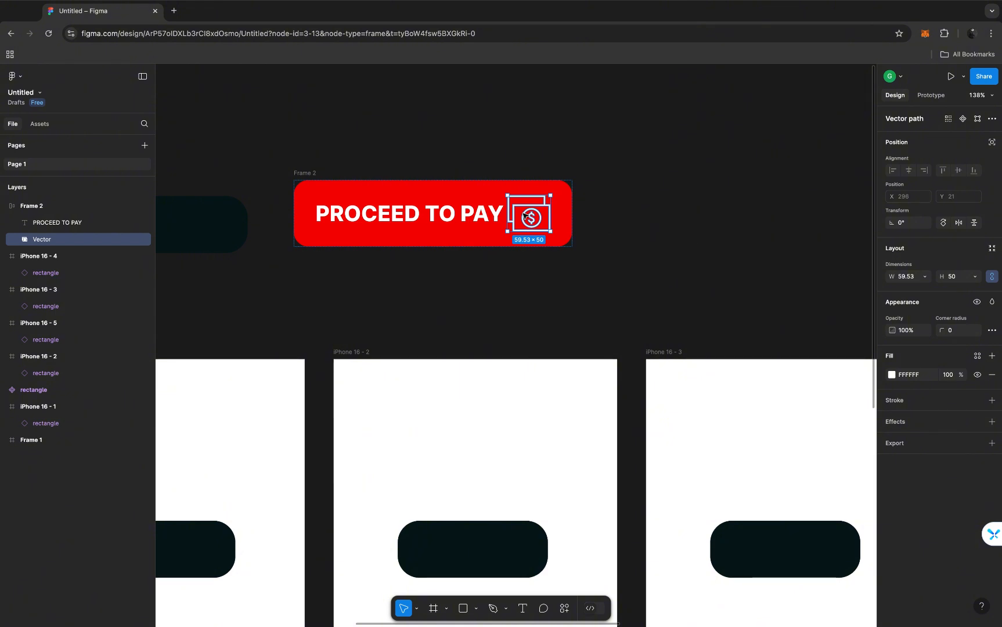
# Set the auto layout gap between the PROCEED TO PAY text and the money icon to 26
pyautogui.click(303, 174)
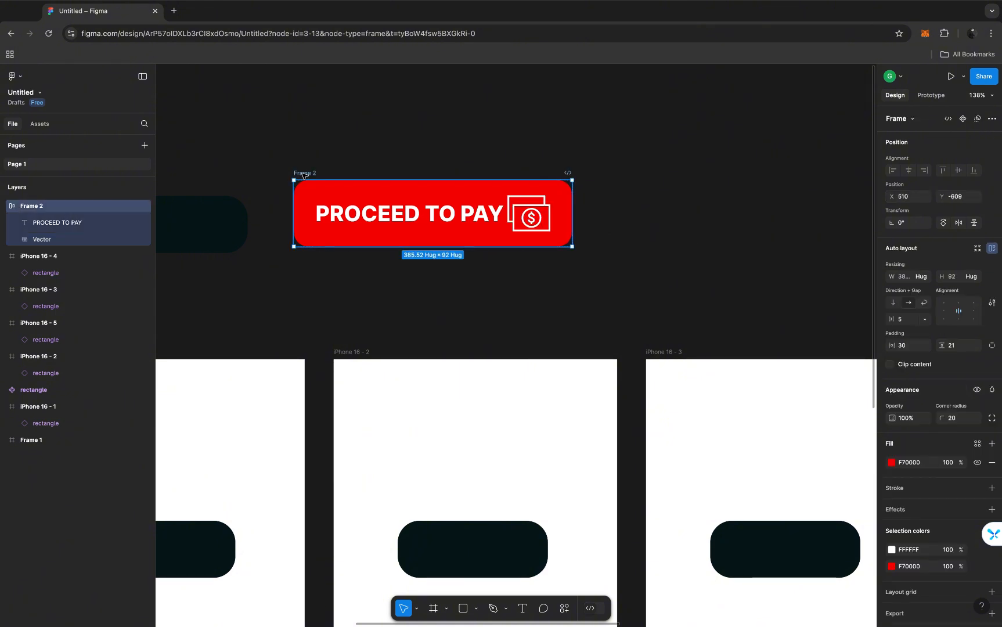
pyautogui.click(895, 319)
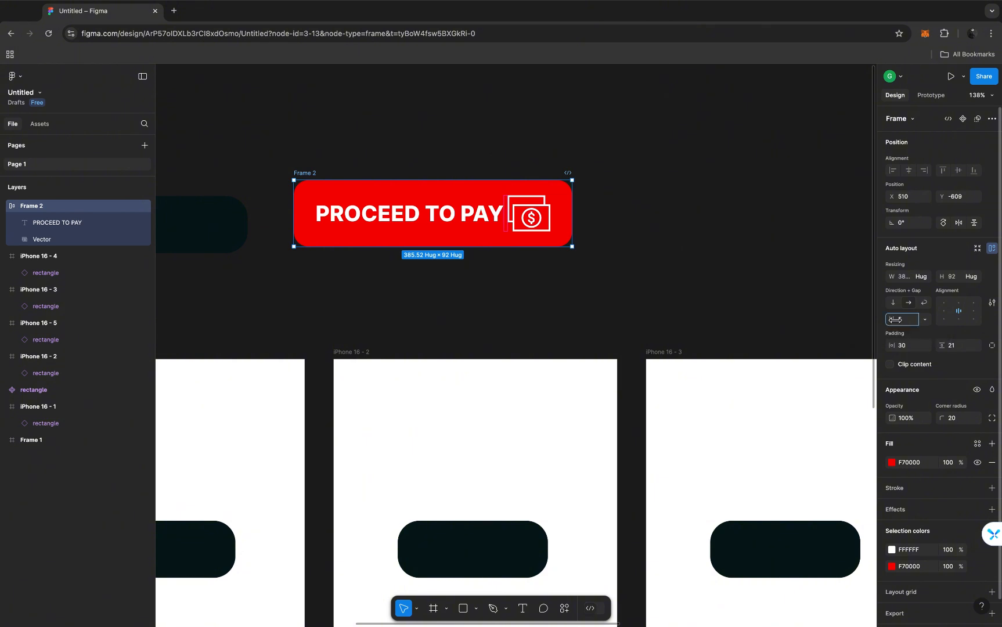
pyautogui.moveTo(895, 319); pyautogui.dragTo(916, 320)
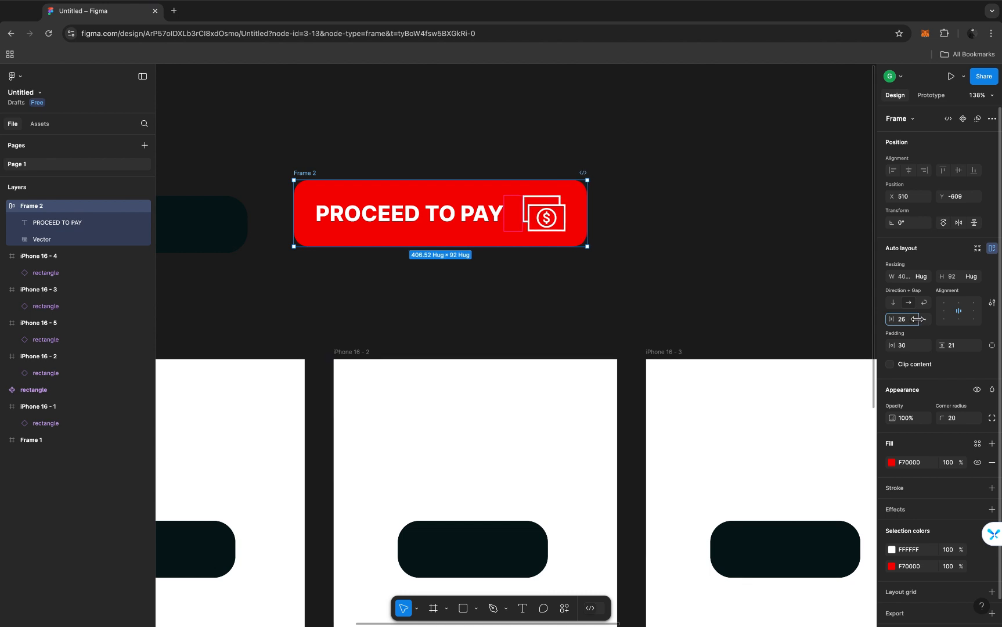
pyautogui.press('Escape')
# Try bottom-center alignment for the contents of the PROCEED TO PAY frame and return them to center alignment
pyautogui.click(959, 319)
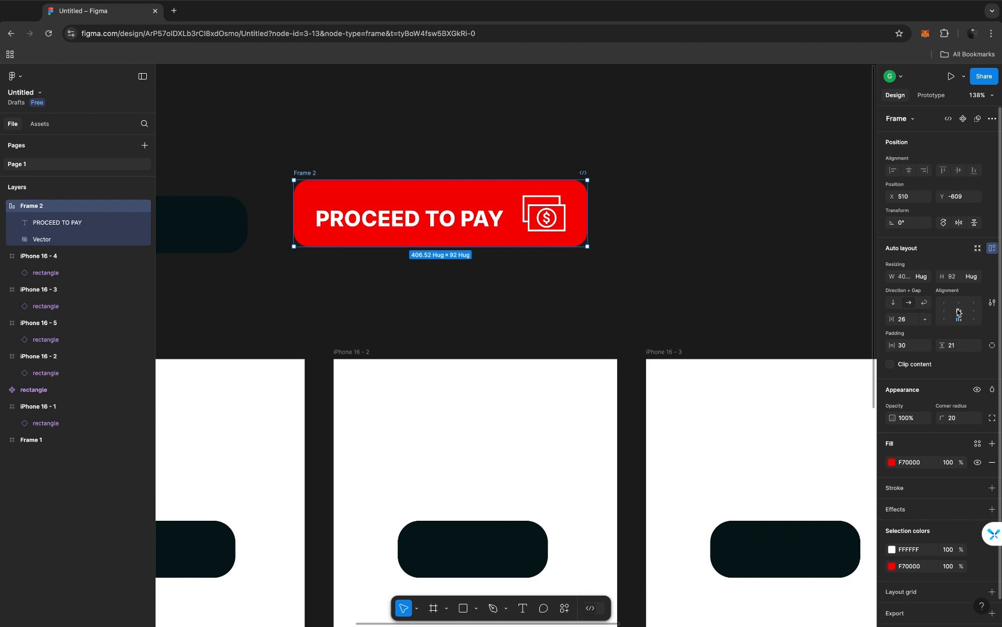
pyautogui.click(958, 312)
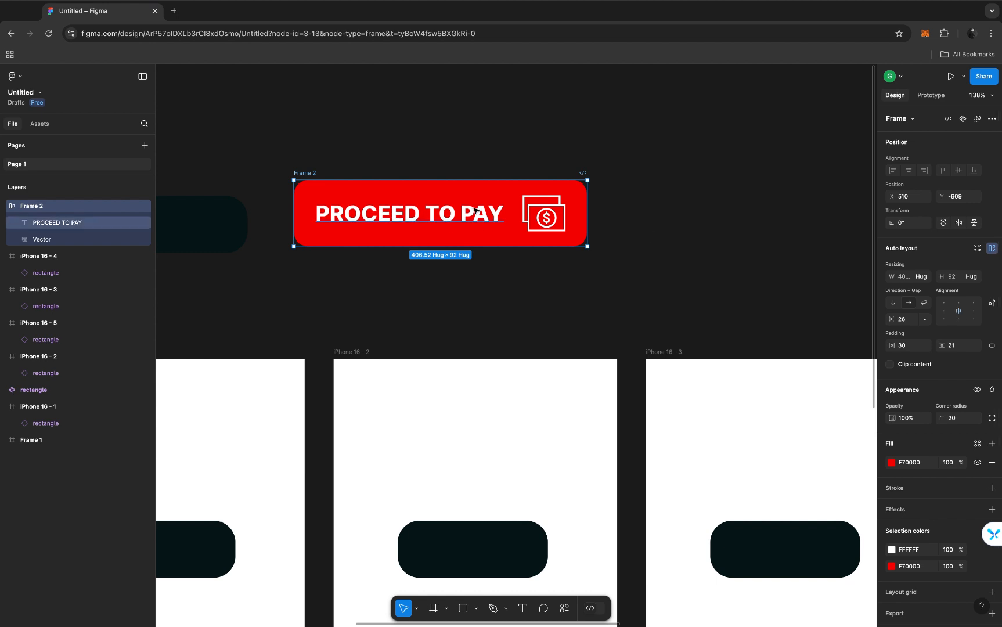
pyautogui.click(546, 215)
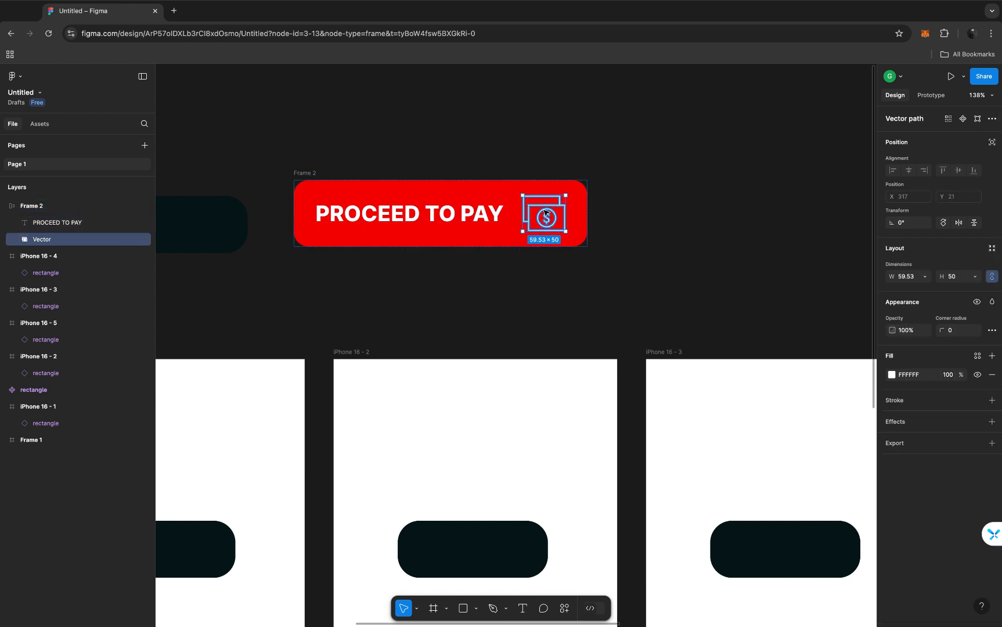
pyautogui.click(303, 173)
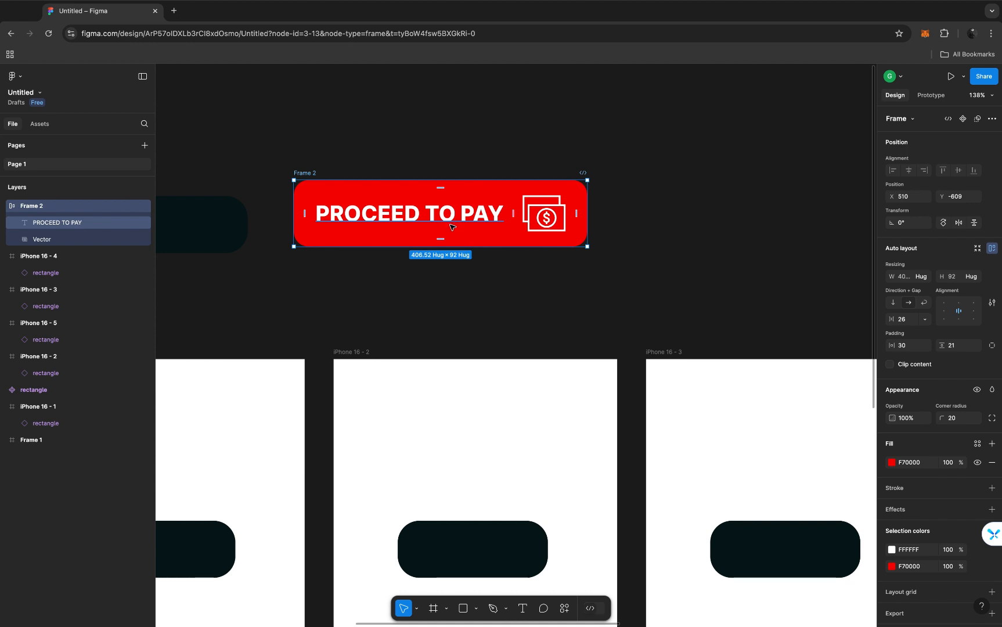
# Move the PROCEED TO PAY frame up to about X 509, Y -656 and turn it into a component
pyautogui.scroll(-2, 450, 227)
pyautogui.scroll(-1, 452, 227)
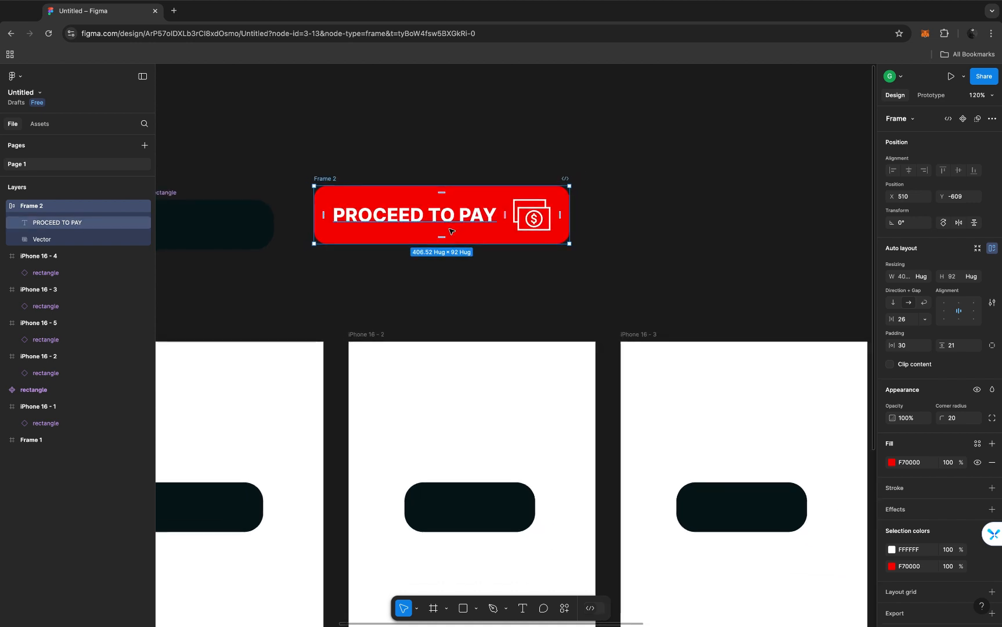
pyautogui.scroll(-1, 451, 230)
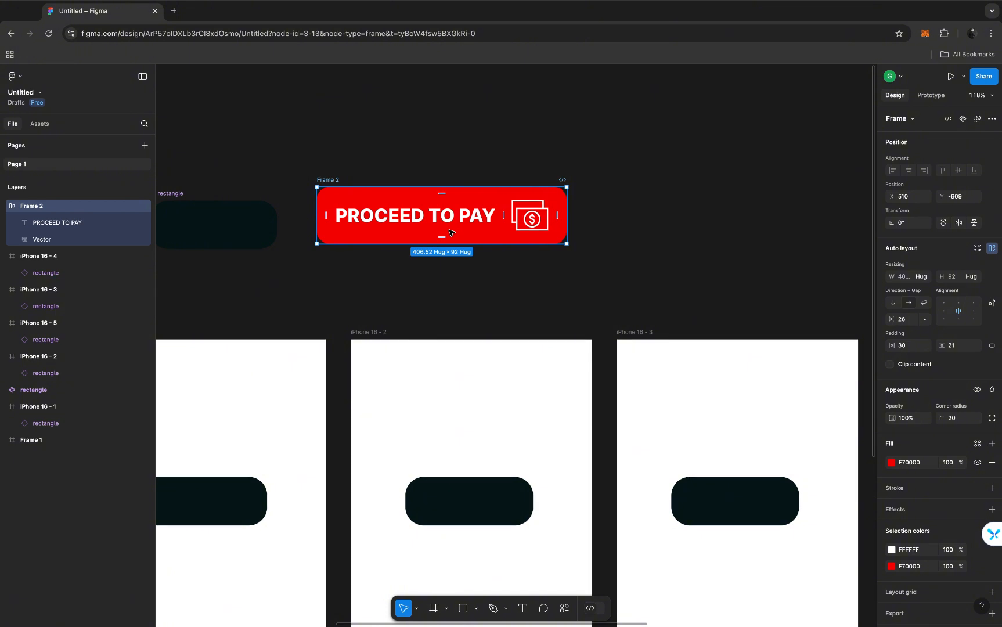
pyautogui.scroll(-5, 450, 232)
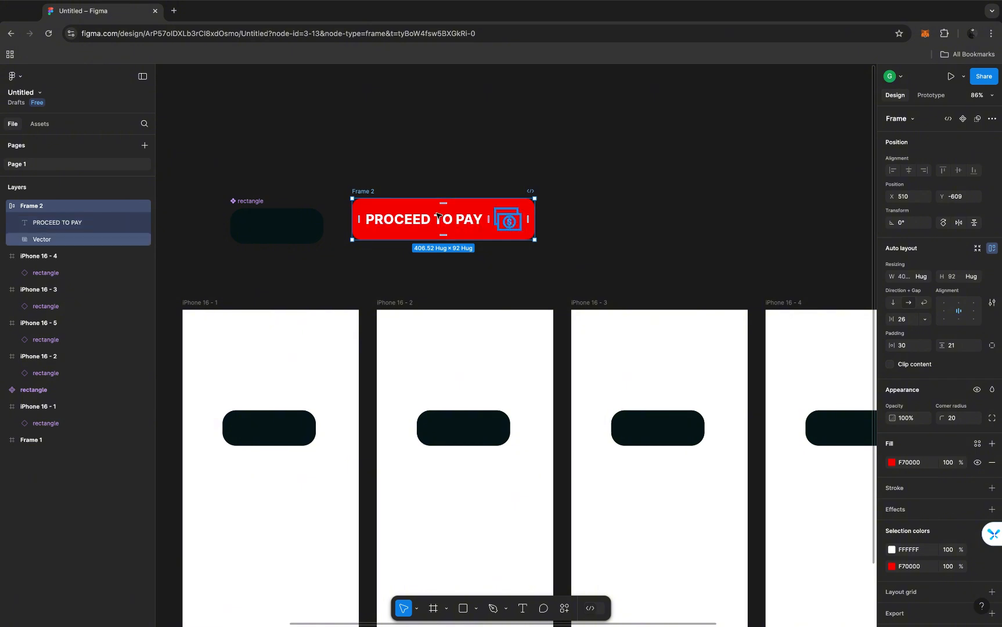
pyautogui.click(370, 192)
pyautogui.moveTo(370, 192); pyautogui.dragTo(370, 171)
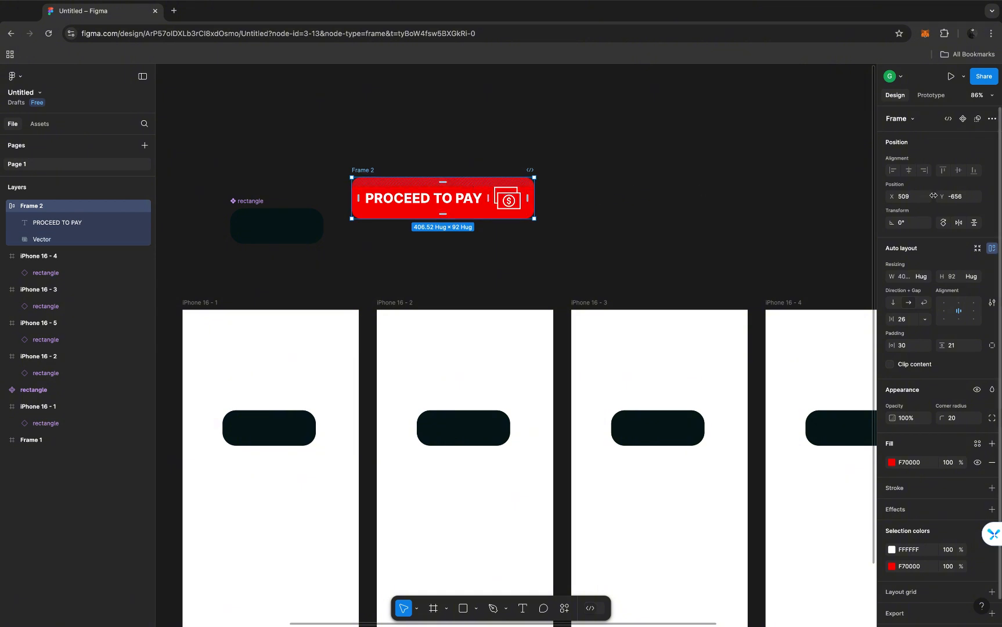
pyautogui.click(962, 119)
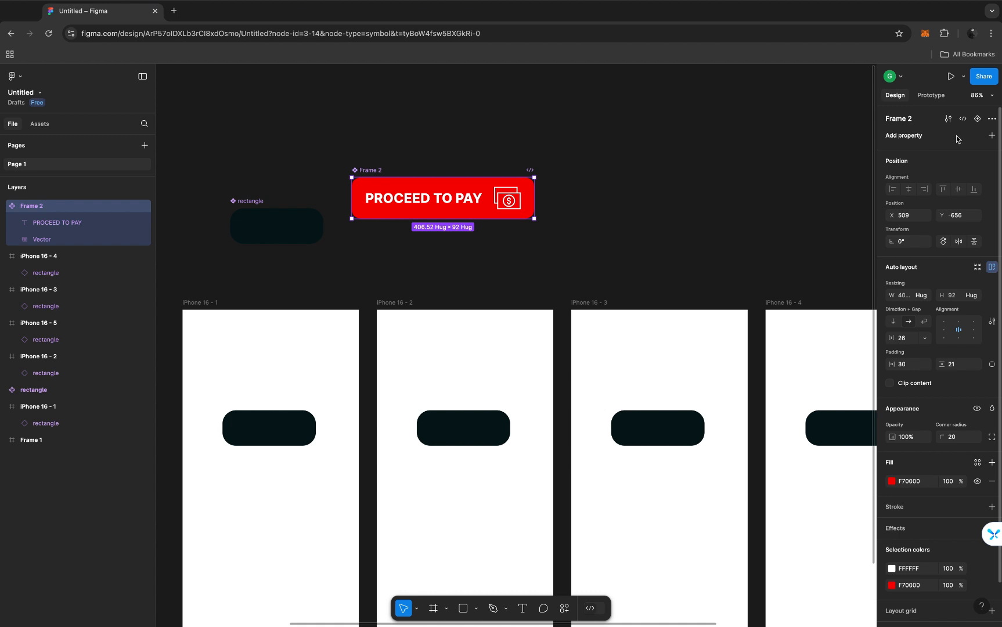
# Add a Boolean property named NO ICON TO RIGHT with the value True to the PROCEED TO PAY component
pyautogui.click(991, 137)
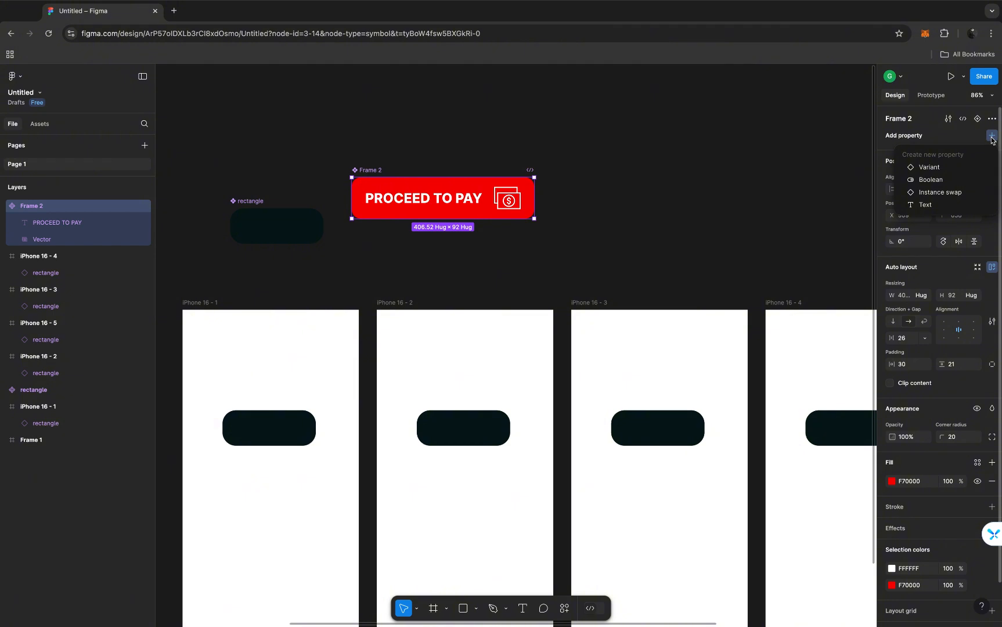
pyautogui.click(944, 180)
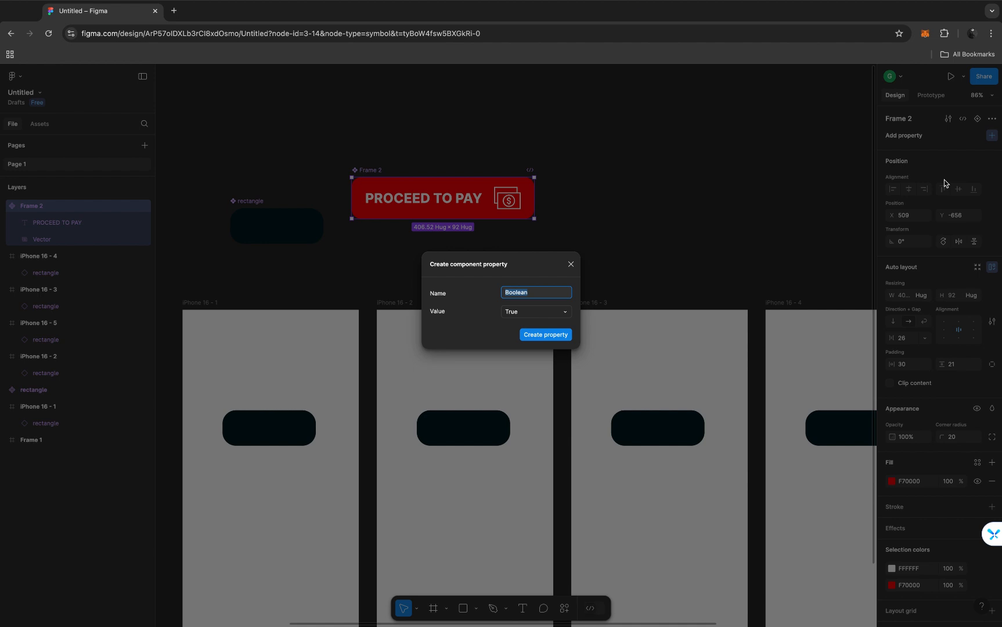
pyautogui.click(539, 313)
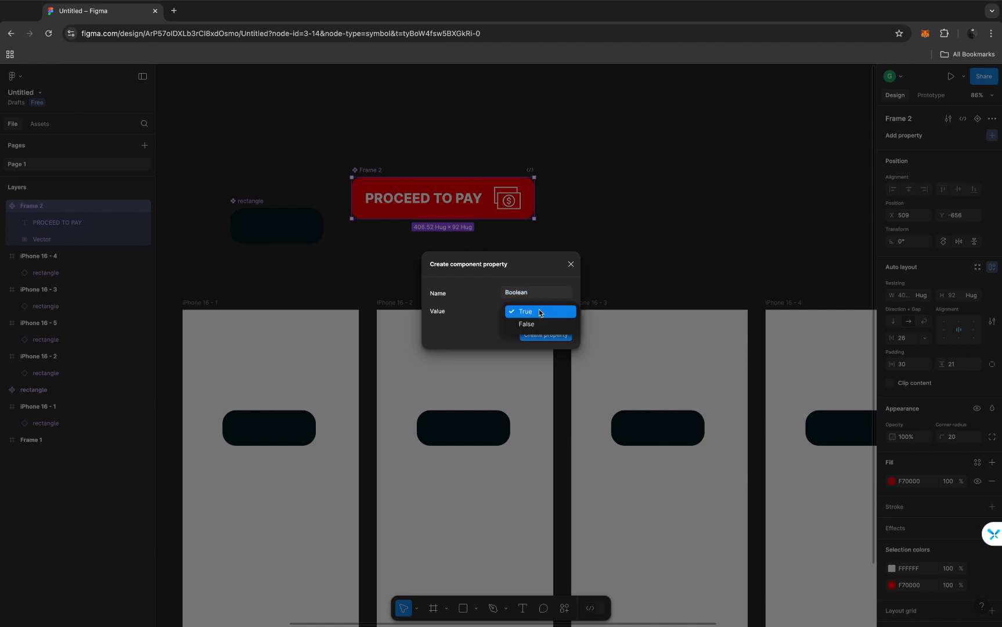
pyautogui.click(539, 312)
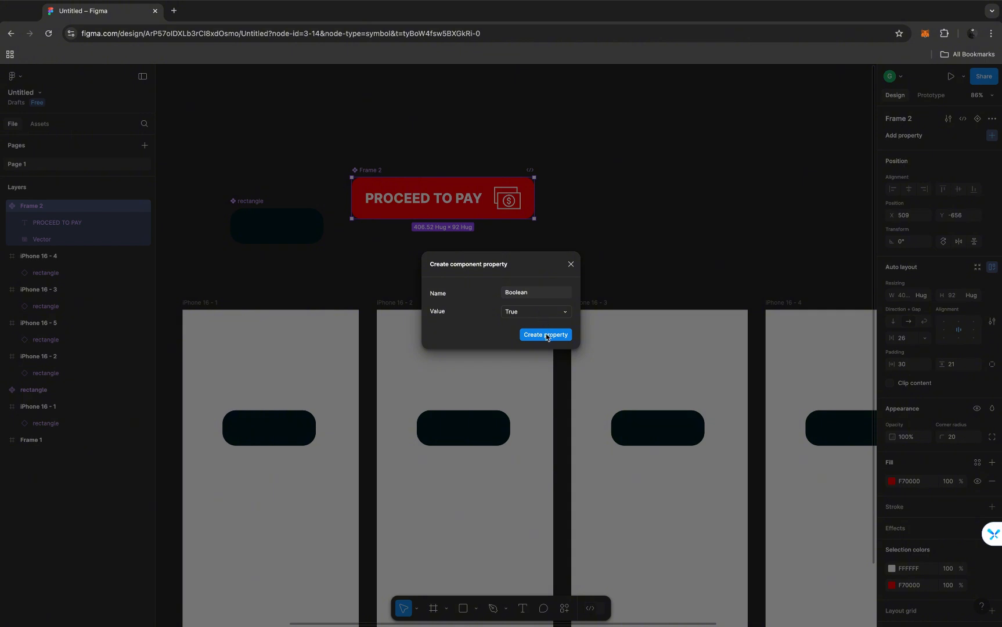
pyautogui.click(532, 294)
pyautogui.write('NO ICON TO RIGHT')
pyautogui.click(538, 336)
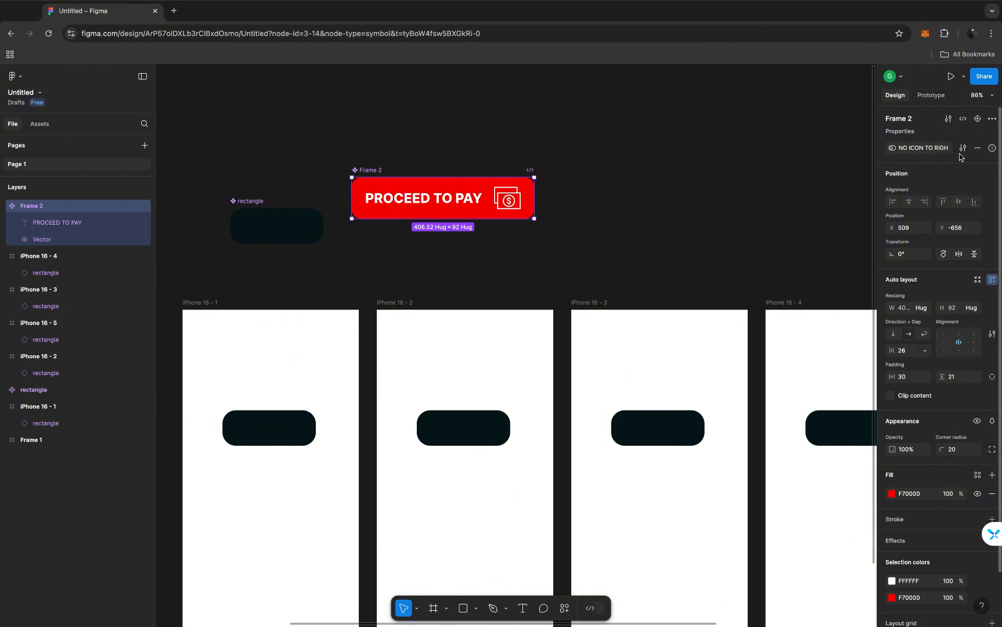
# Link the money icon's visibility in the PROCEED TO PAY component to the NO ICON TO RIGHT property
pyautogui.moveTo(992, 150)
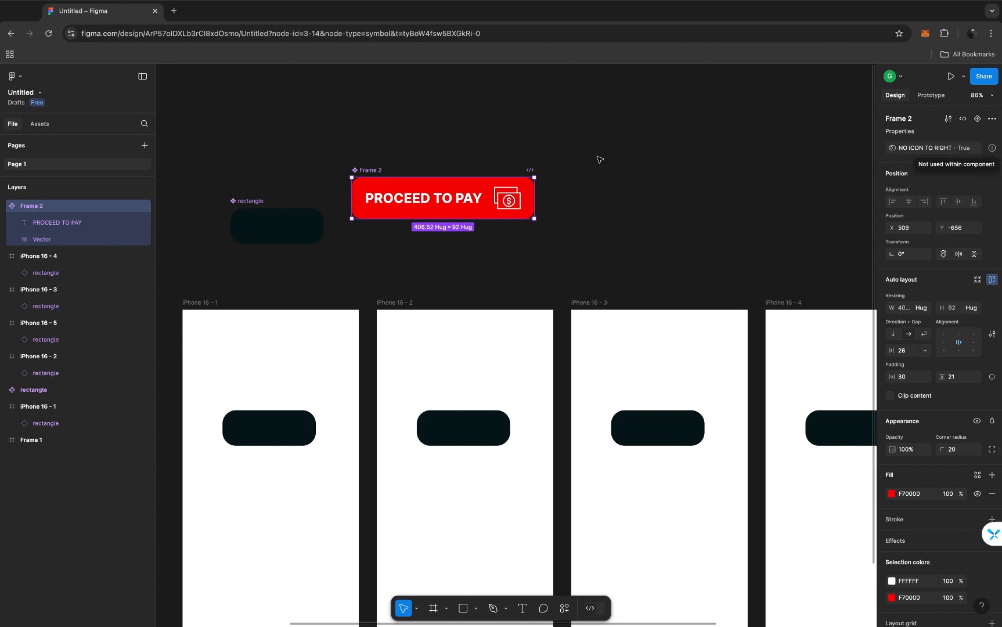
pyautogui.click(510, 197)
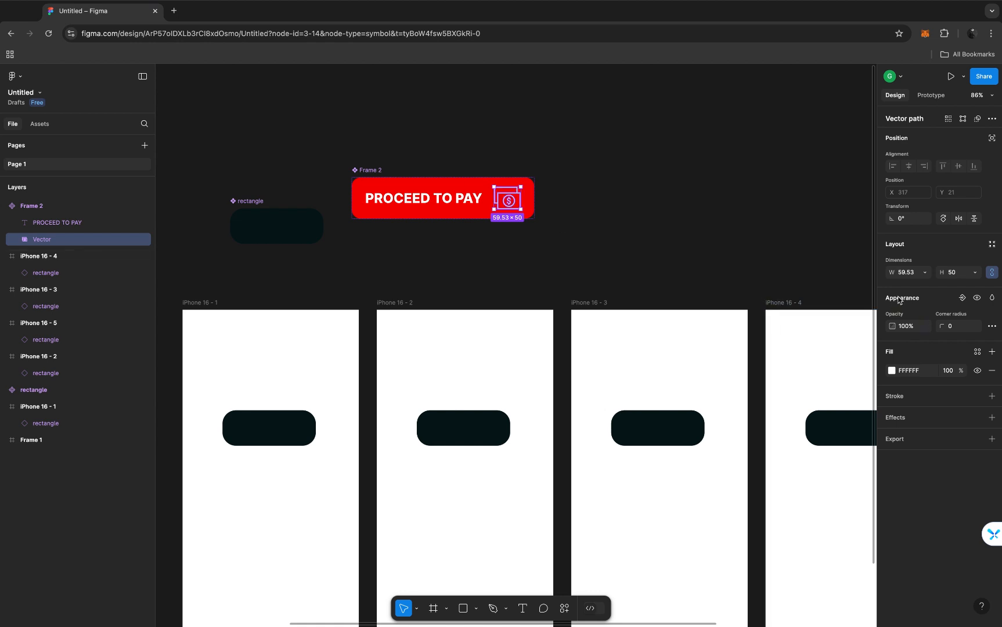
pyautogui.click(963, 299)
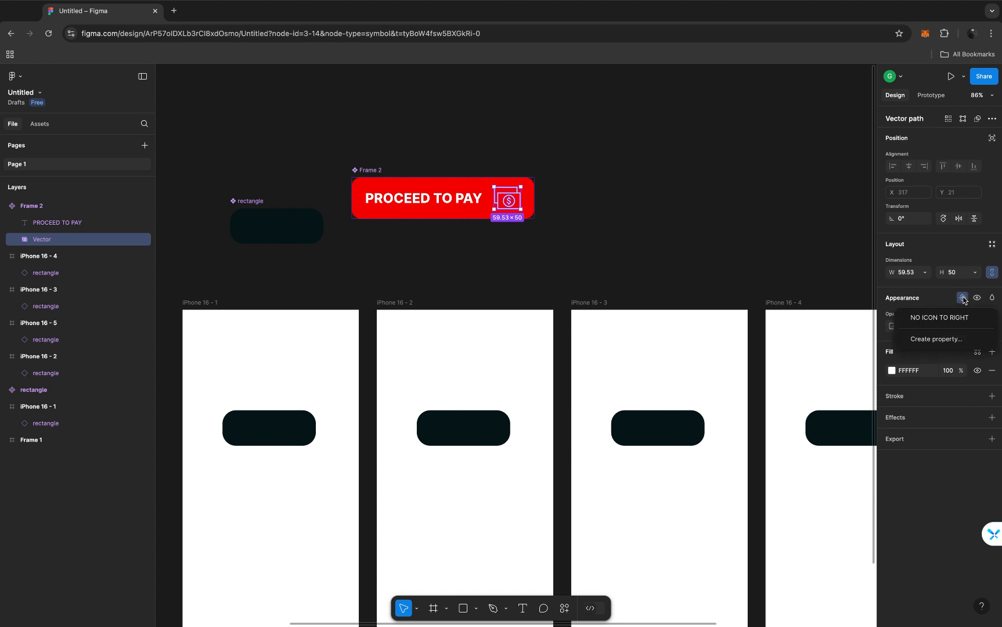
pyautogui.click(934, 321)
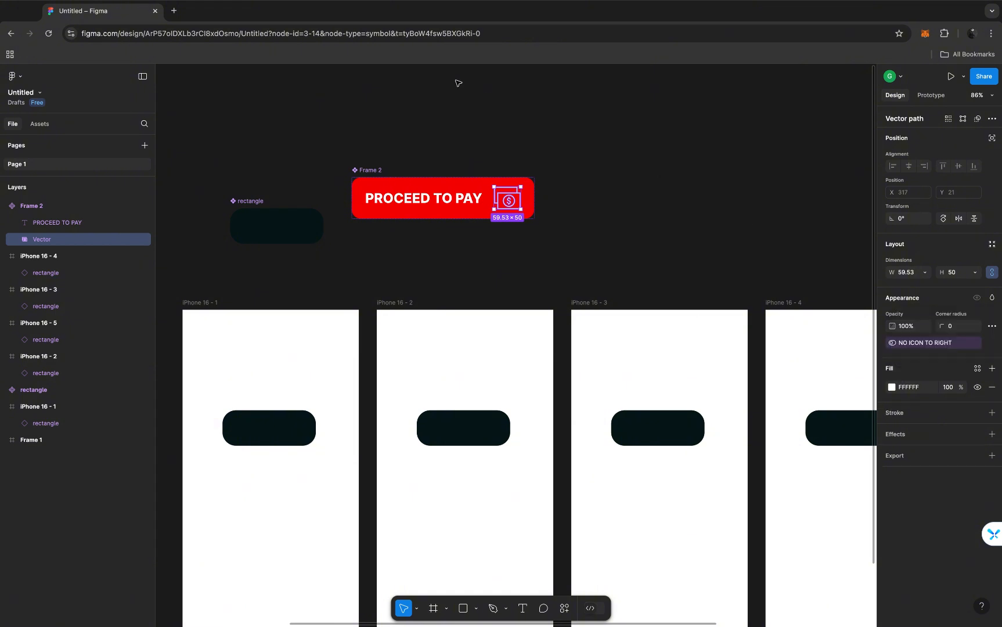
# Place an instance of the PROCEED TO PAY component in the iPhone 16 - 1 frame, below the dark rectangle
pyautogui.click(377, 174)
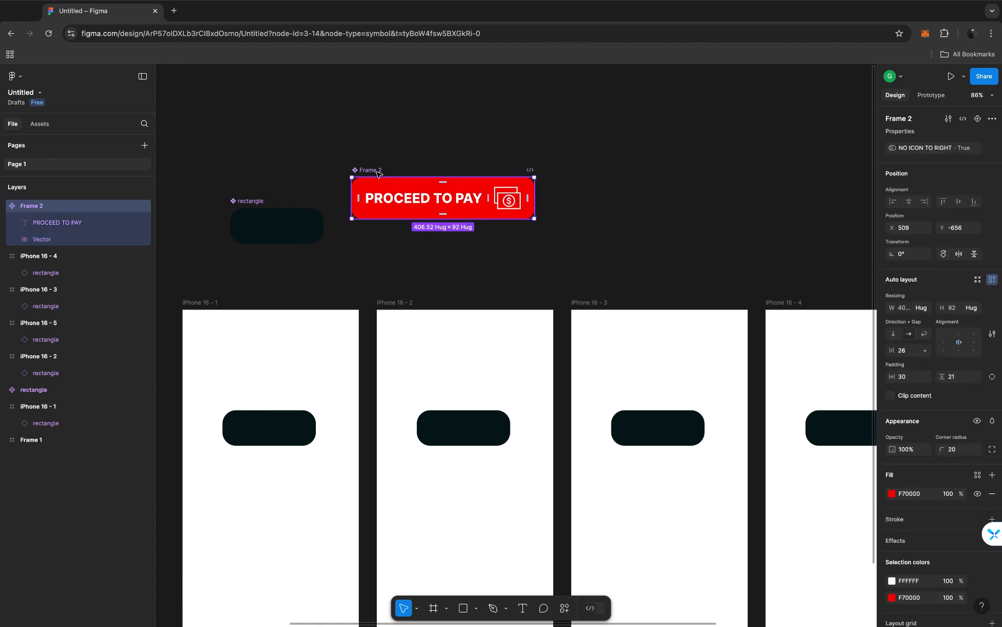
pyautogui.click(40, 125)
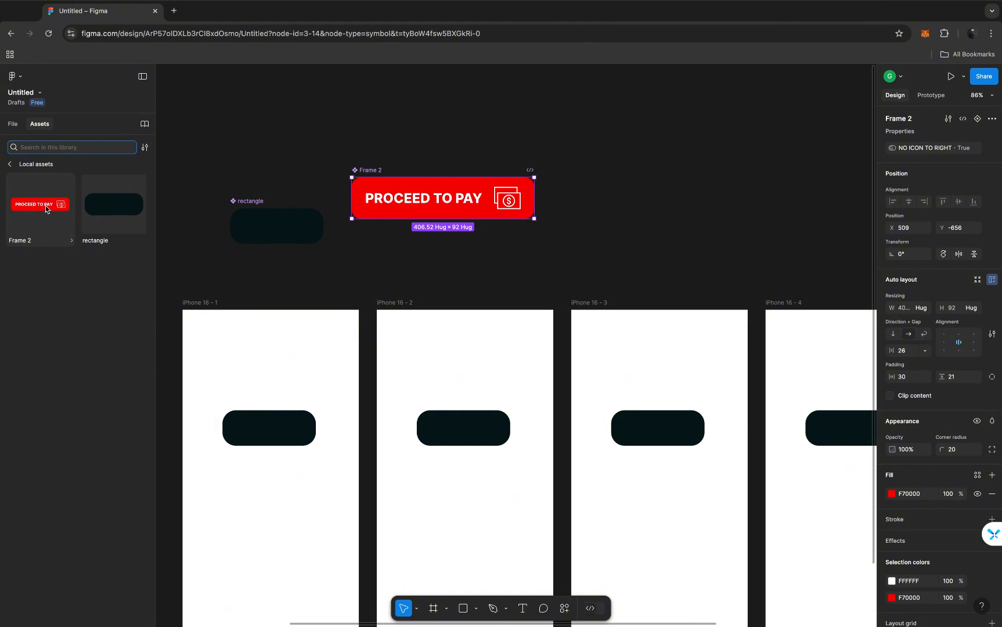
pyautogui.moveTo(47, 209); pyautogui.dragTo(288, 508)
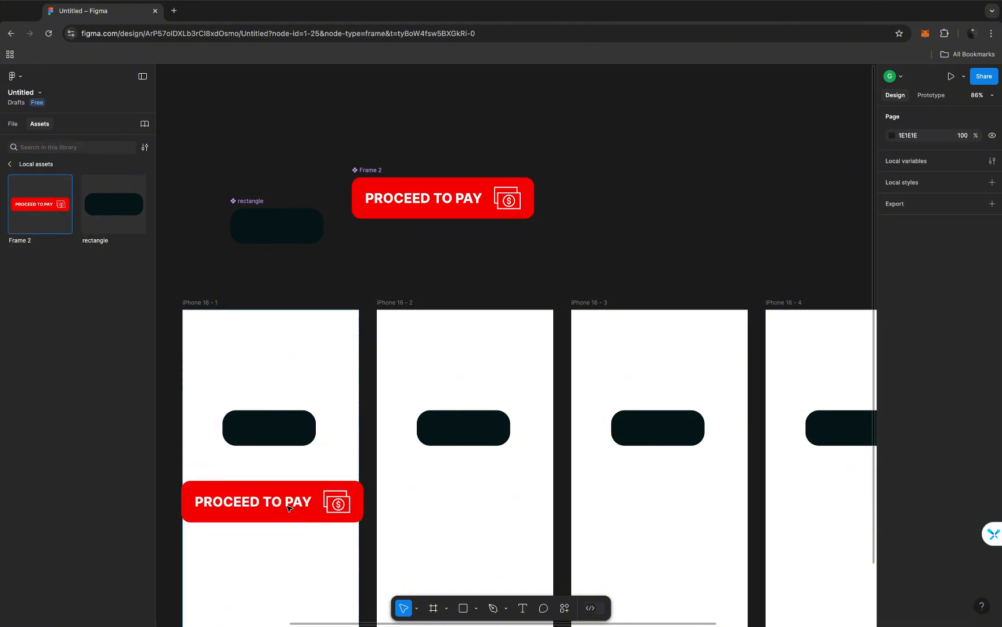
pyautogui.click(200, 303)
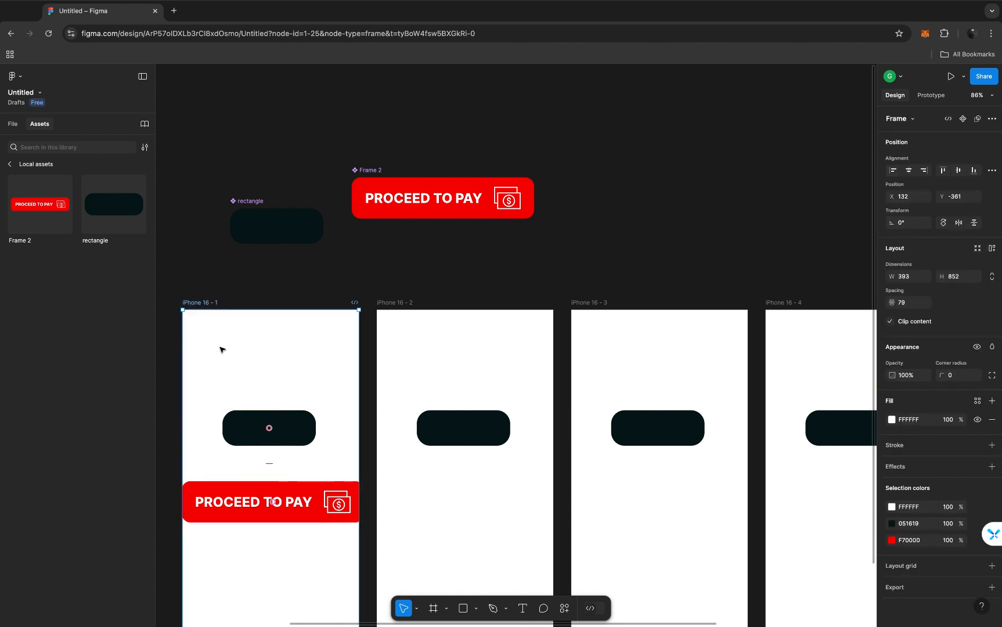
pyautogui.click(320, 513)
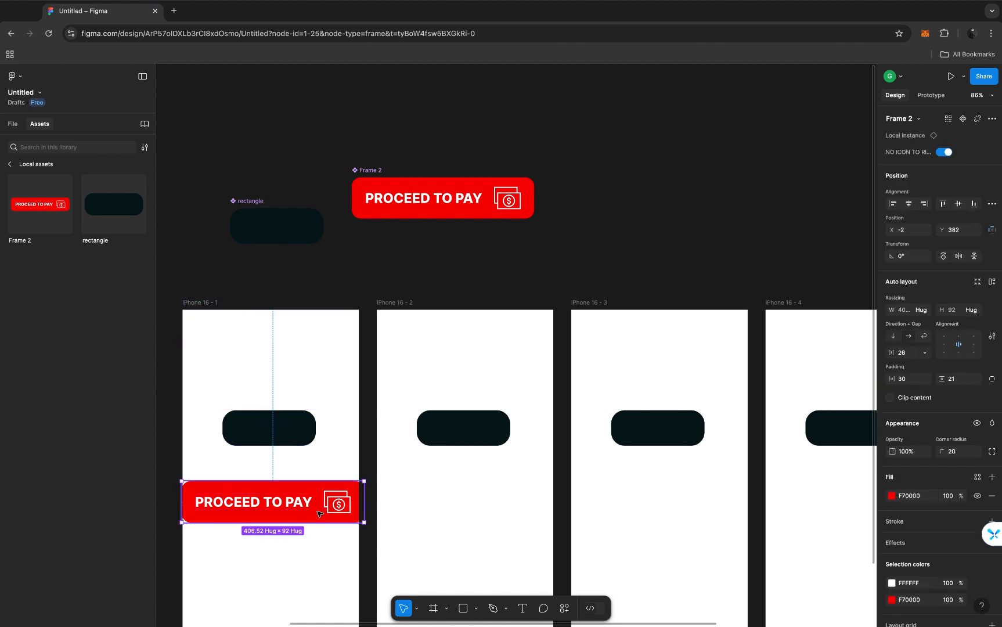
# Scale the main PROCEED TO PAY component down proportionally to about 305 × 69
pyautogui.scroll(-3, 298, 509)
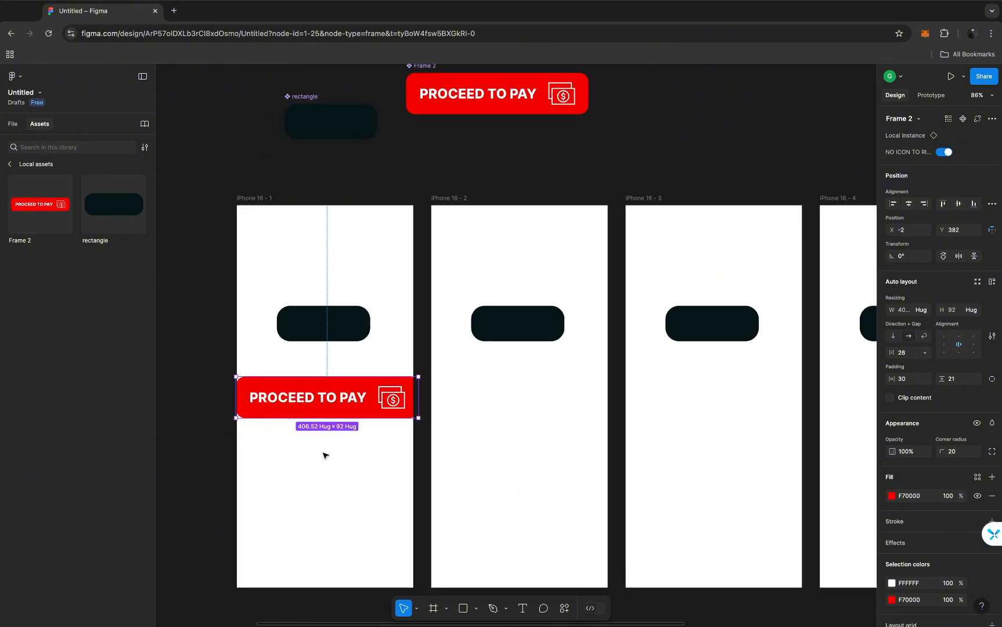
pyautogui.scroll(2, 333, 412)
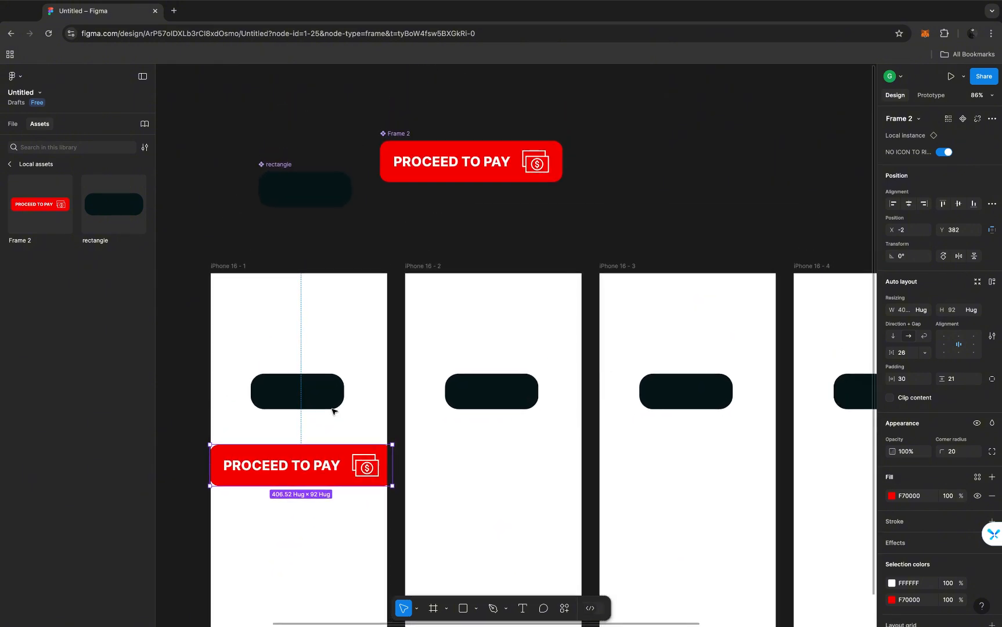
pyautogui.click(395, 136)
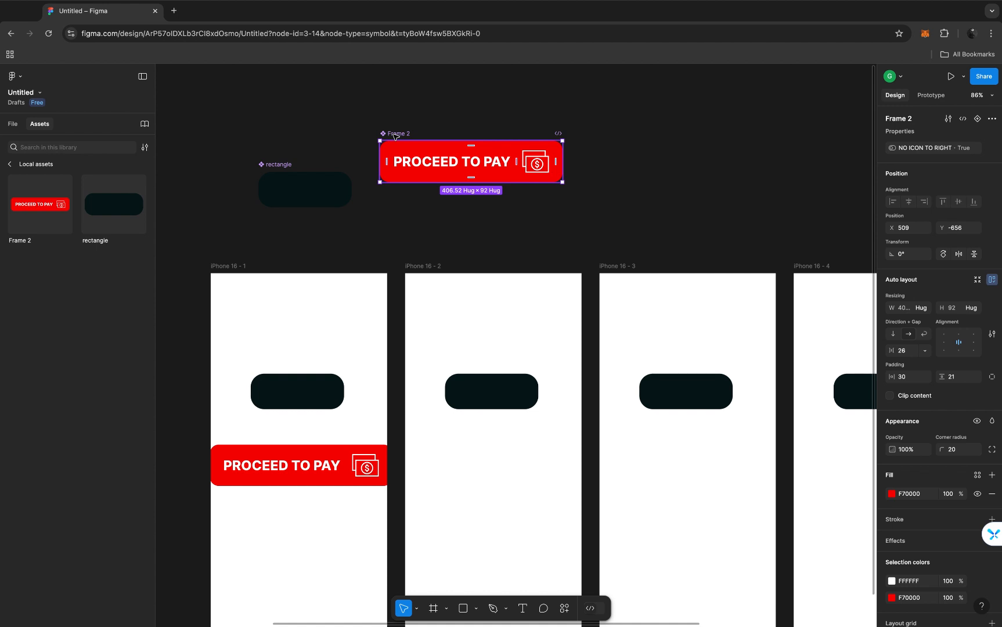
pyautogui.press('k')
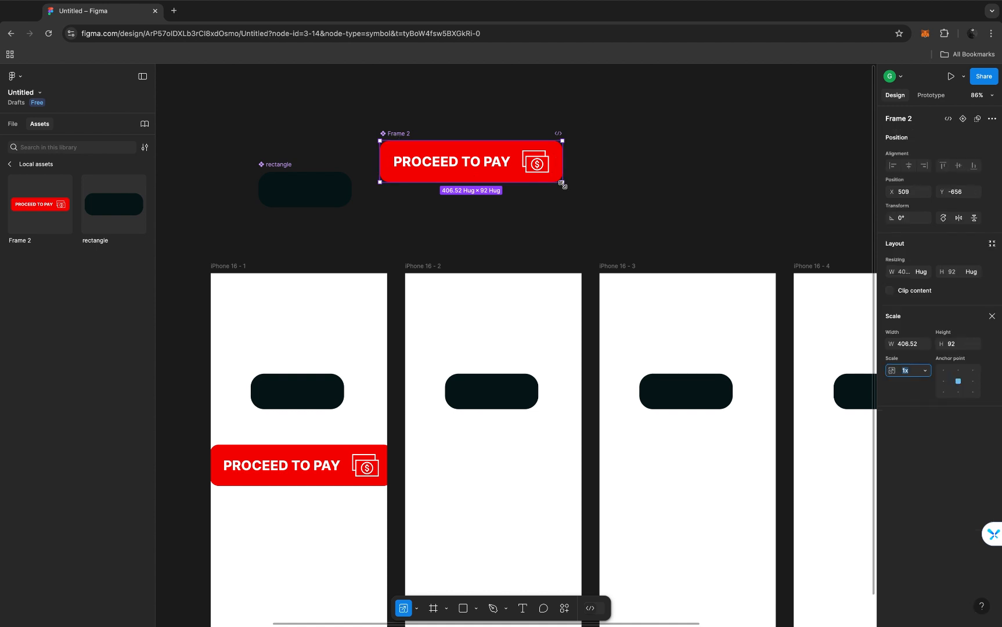
pyautogui.moveTo(562, 184); pyautogui.dragTo(475, 170)
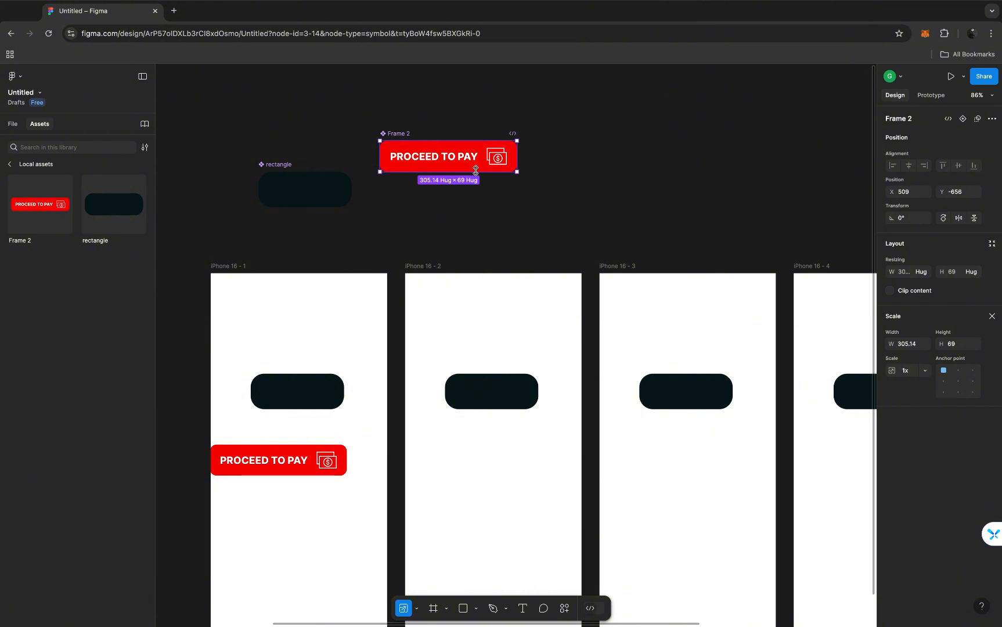
pyautogui.press('Return')
# Move the PROCEED TO PAY instance to about X 44, Y 381, centered horizontally in the iPhone 16 - 1 frame
pyautogui.moveTo(290, 453); pyautogui.dragTo(312, 452)
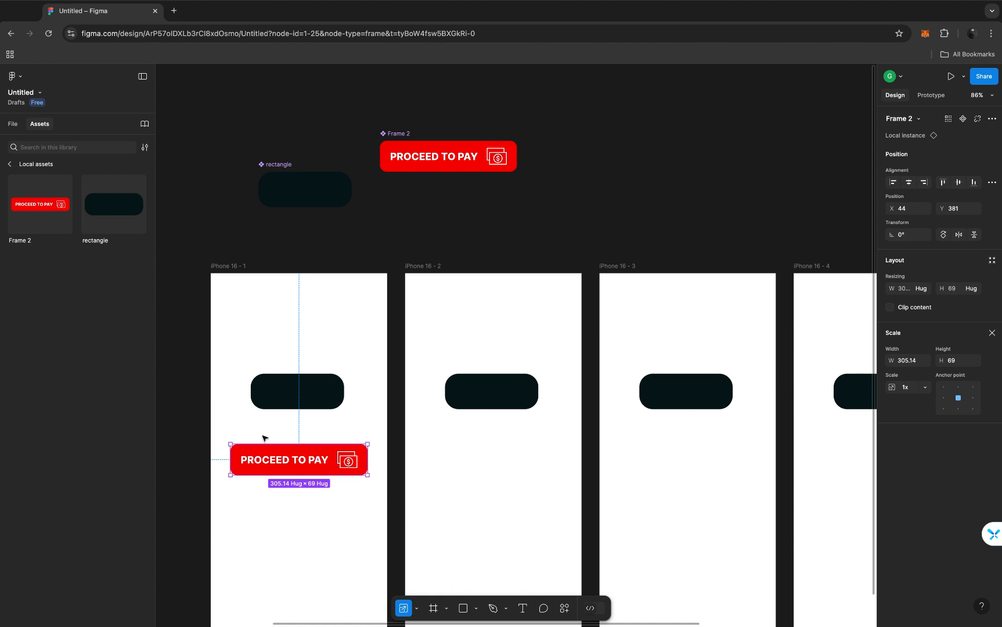
pyautogui.press('Escape')
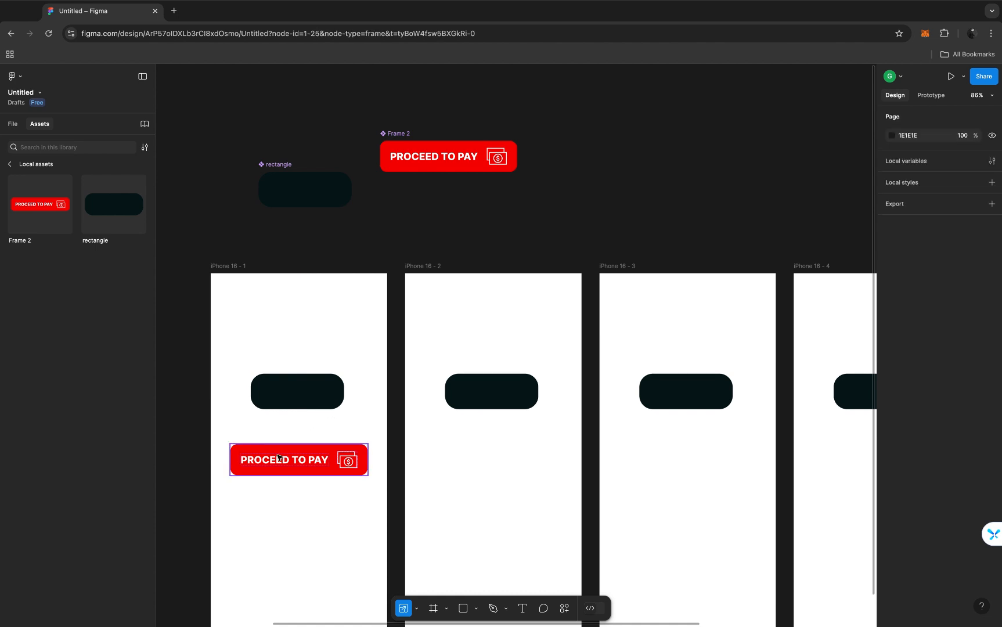
pyautogui.click(279, 458)
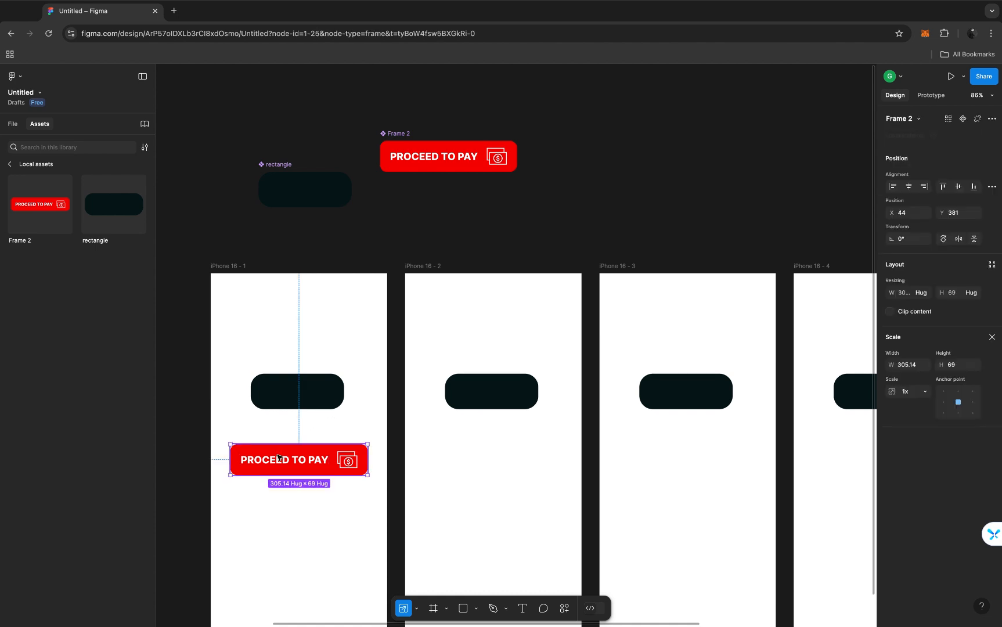
pyautogui.click(225, 271)
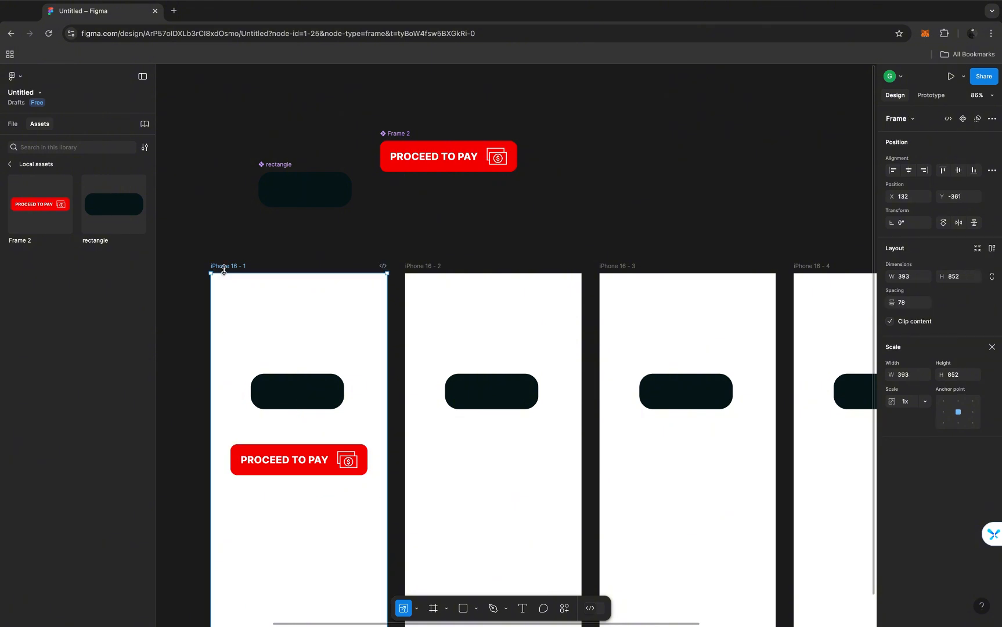
pyautogui.click(288, 460)
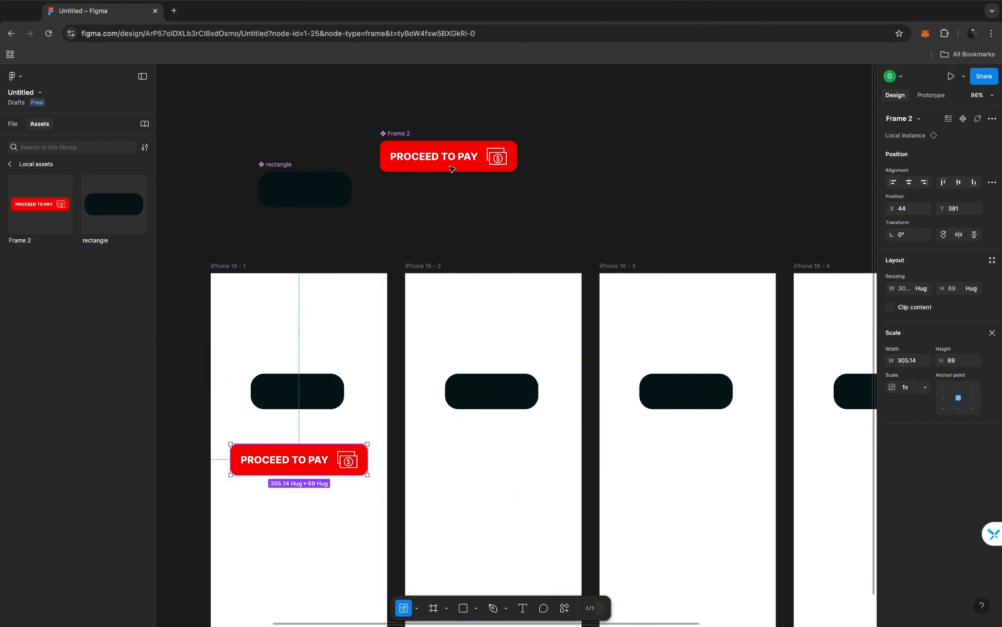
# Inspect the visibility property applied to the money icon in the main PROCEED TO PAY component, using the Move tool
pyautogui.keyDown('ctrl'); pyautogui.scroll(5, 451, 169); pyautogui.keyUp('ctrl')
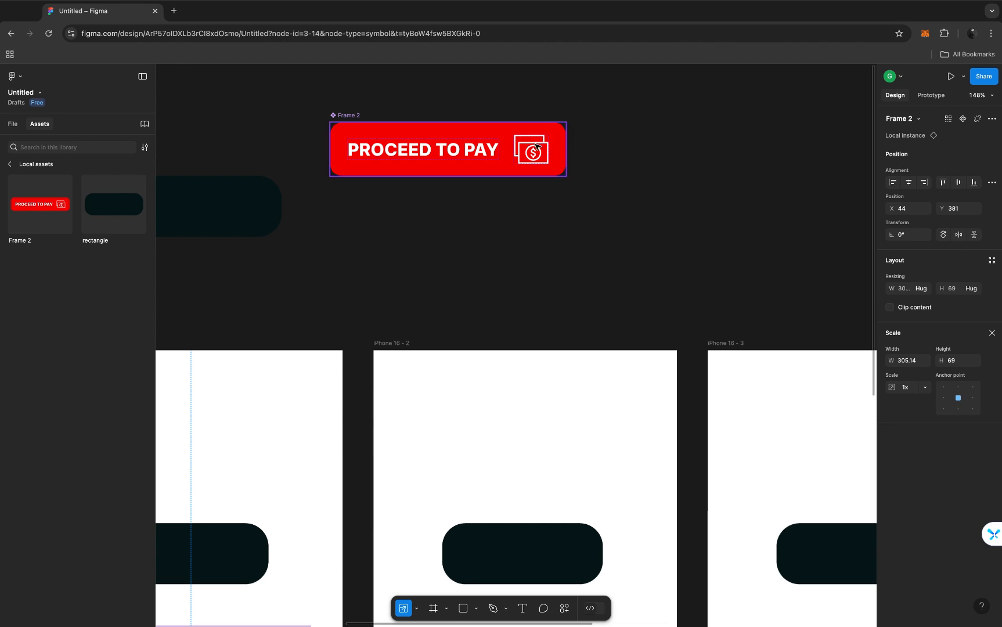
pyautogui.doubleClick(537, 146)
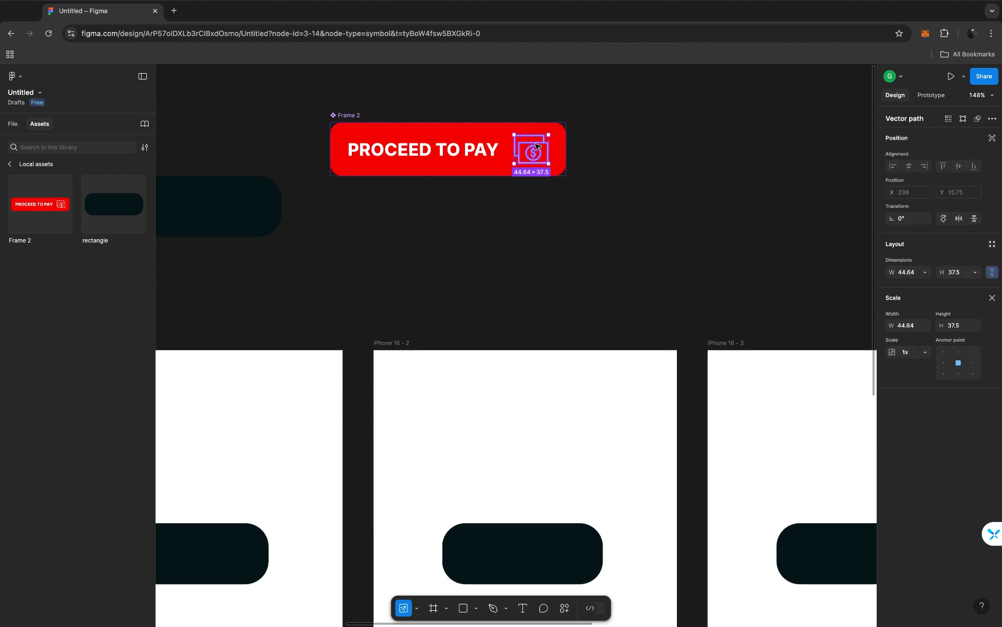
pyautogui.press('v')
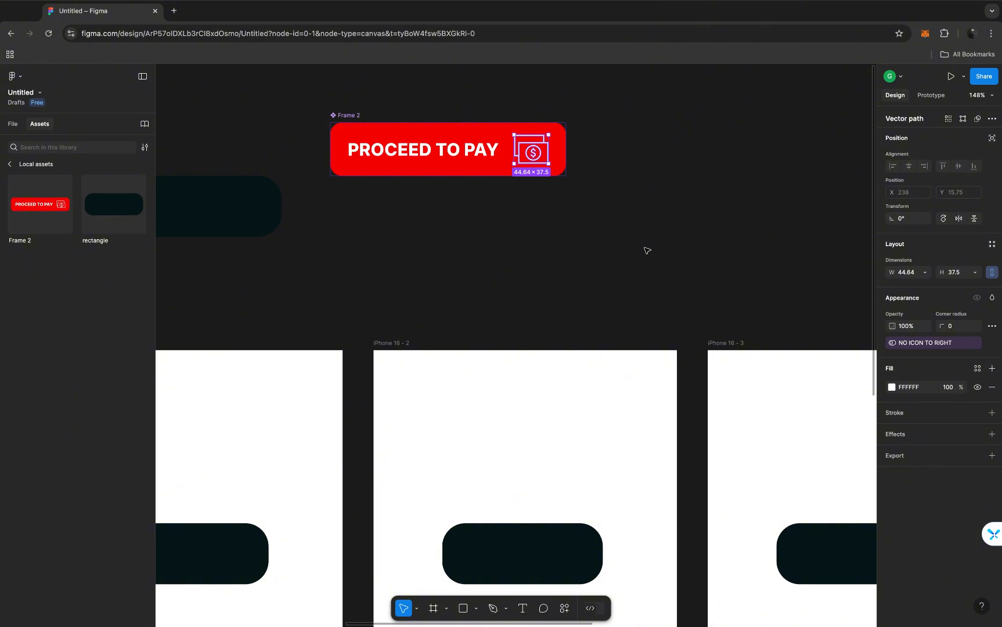
pyautogui.click(647, 250)
# Turn off the NO ICON TO RIGHT property on the PROCEED TO PAY instance in the iPhone 16 - 1 frame
pyautogui.scroll(-5, 647, 250)
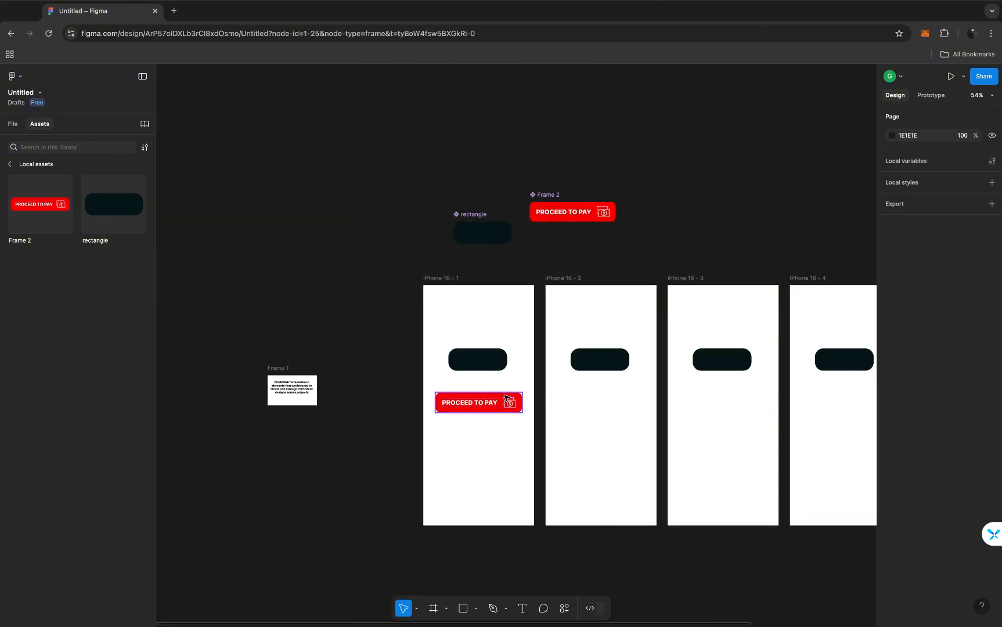
pyautogui.click(505, 398)
pyautogui.scroll(4, 505, 398)
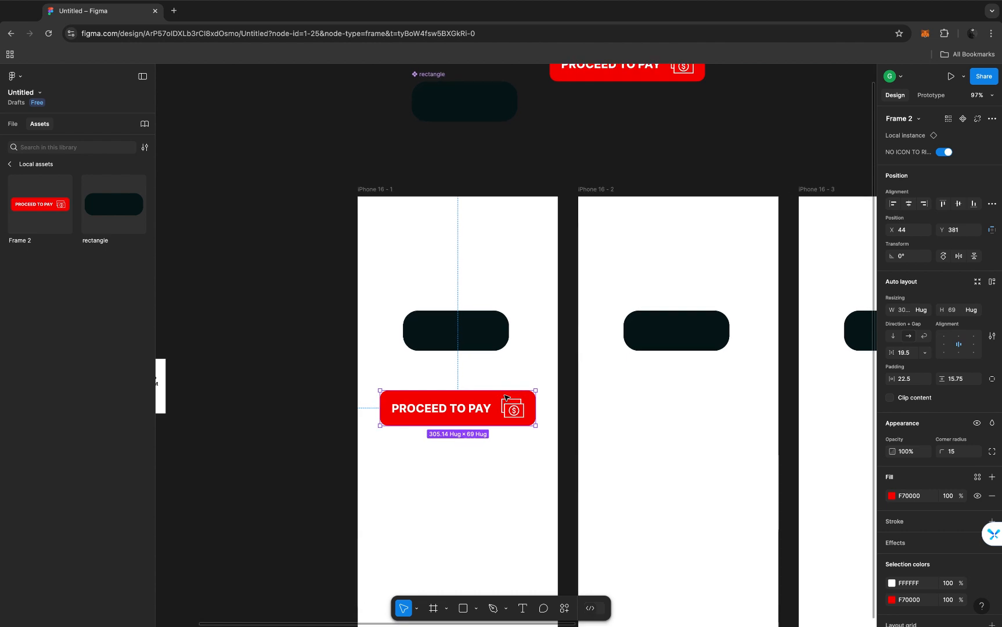
pyautogui.scroll(-1, 505, 398)
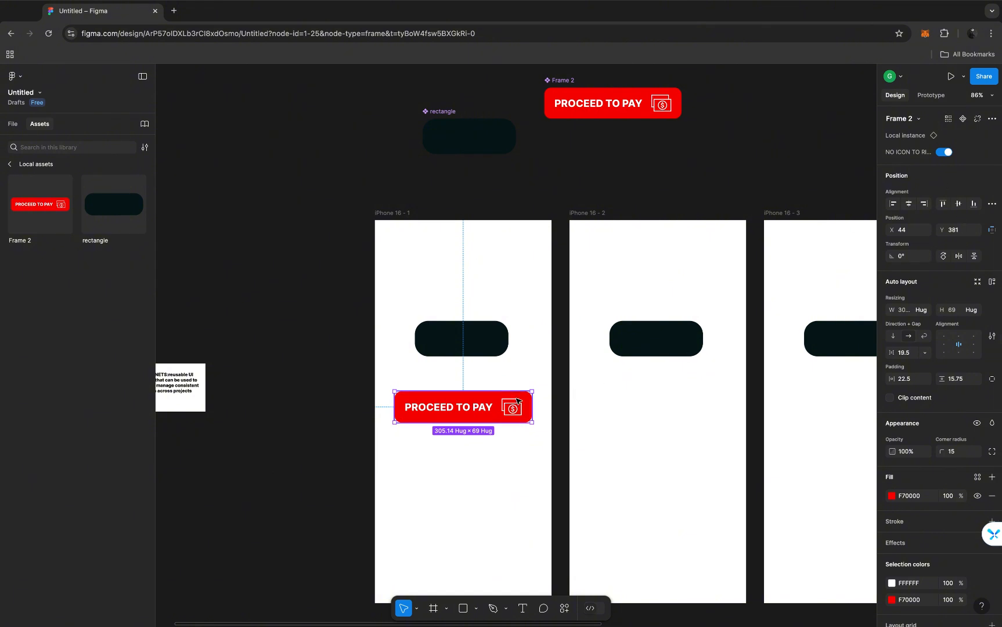
pyautogui.scroll(5, 518, 400)
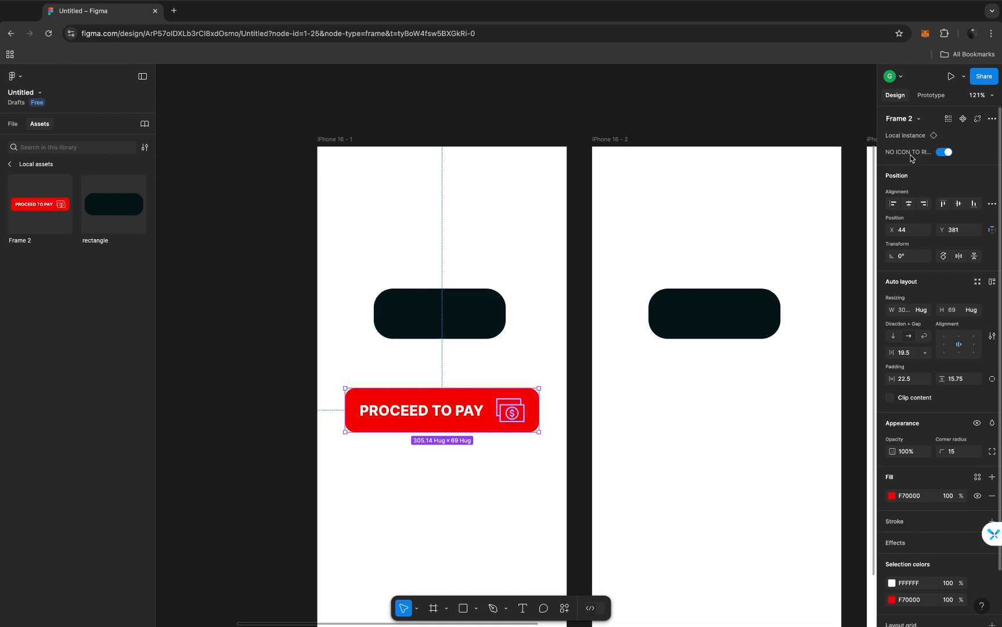
pyautogui.click(943, 153)
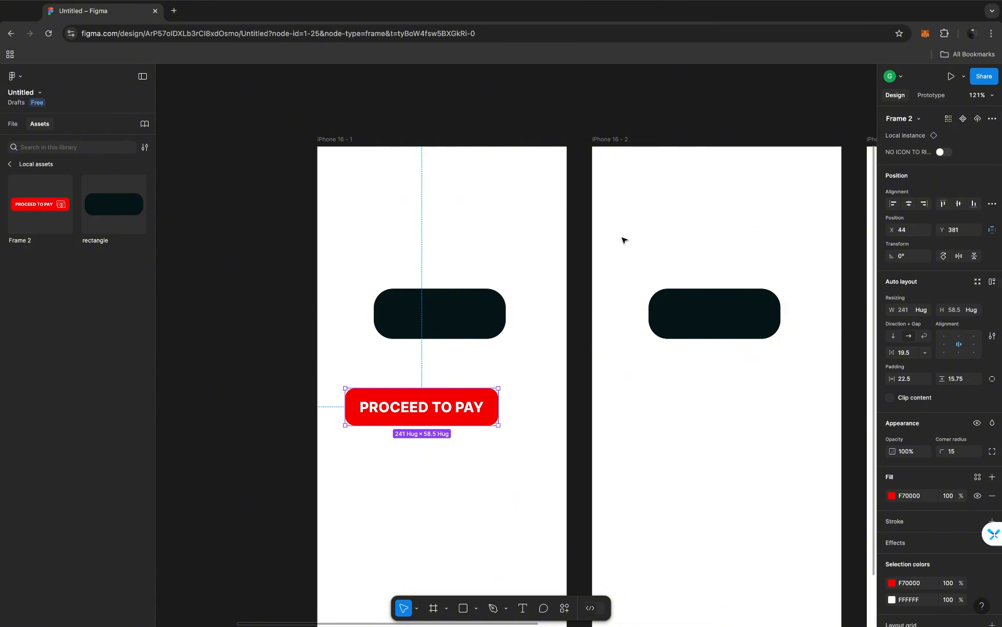
# Compare the instance with the main component and turn its NO ICON TO RIGHT property back on
pyautogui.scroll(1, 569, 249)
pyautogui.scroll(6, 568, 250)
pyautogui.hscroll(2, 568, 250)
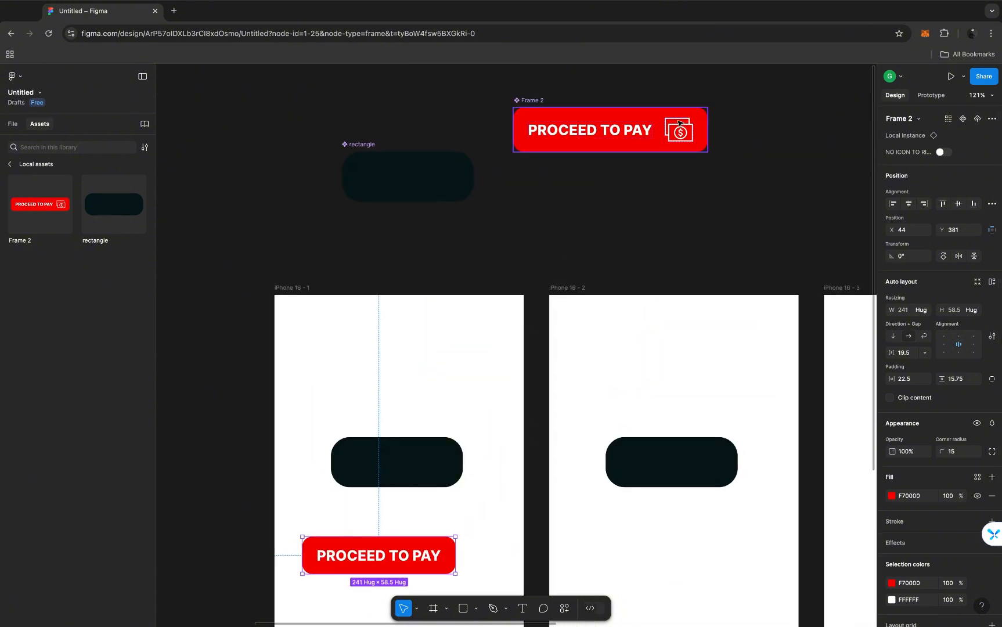
pyautogui.scroll(-3, 531, 366)
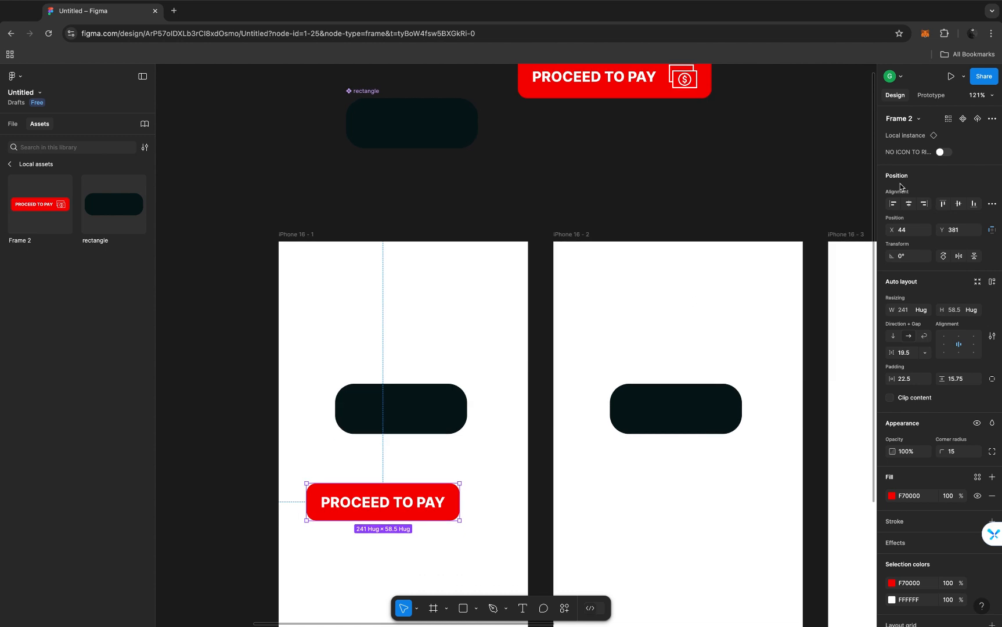
pyautogui.click(943, 152)
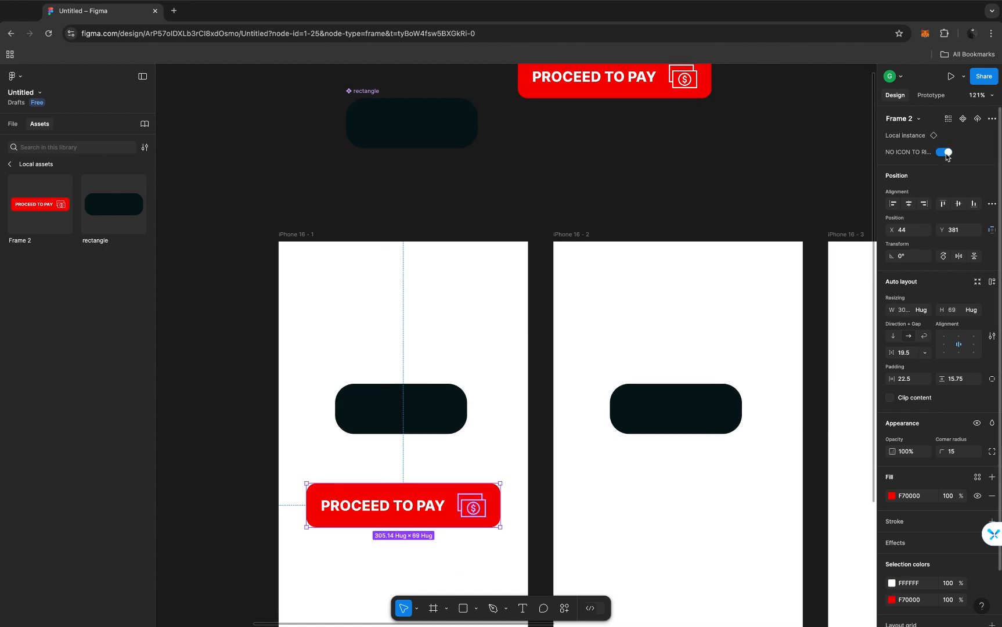
# Test the NO ICON TO RIGHT property on the PROCEED TO PAY instance by turning it off and back on
pyautogui.click(945, 153)
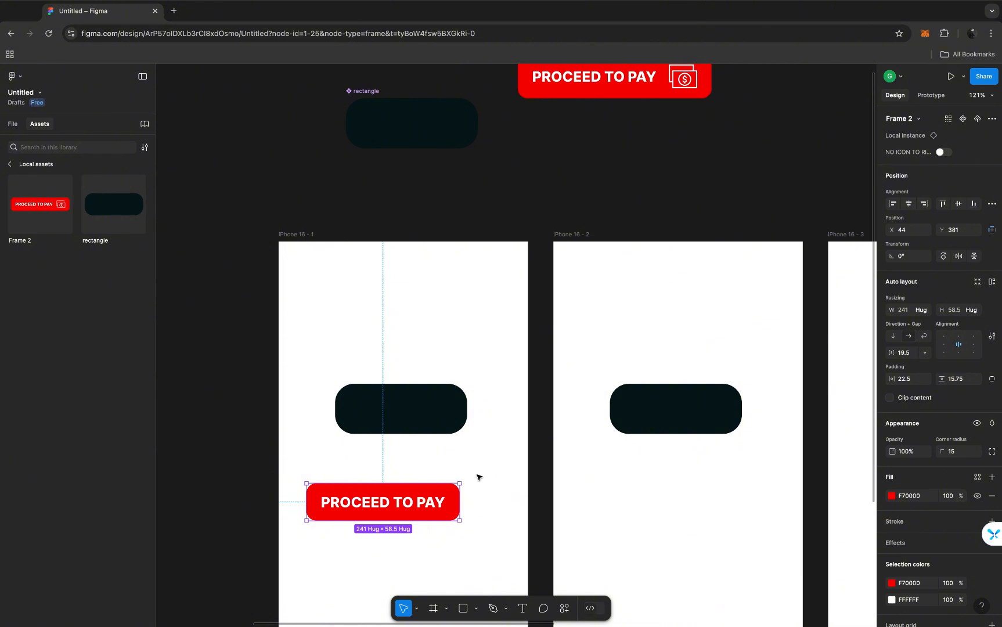
pyautogui.click(944, 152)
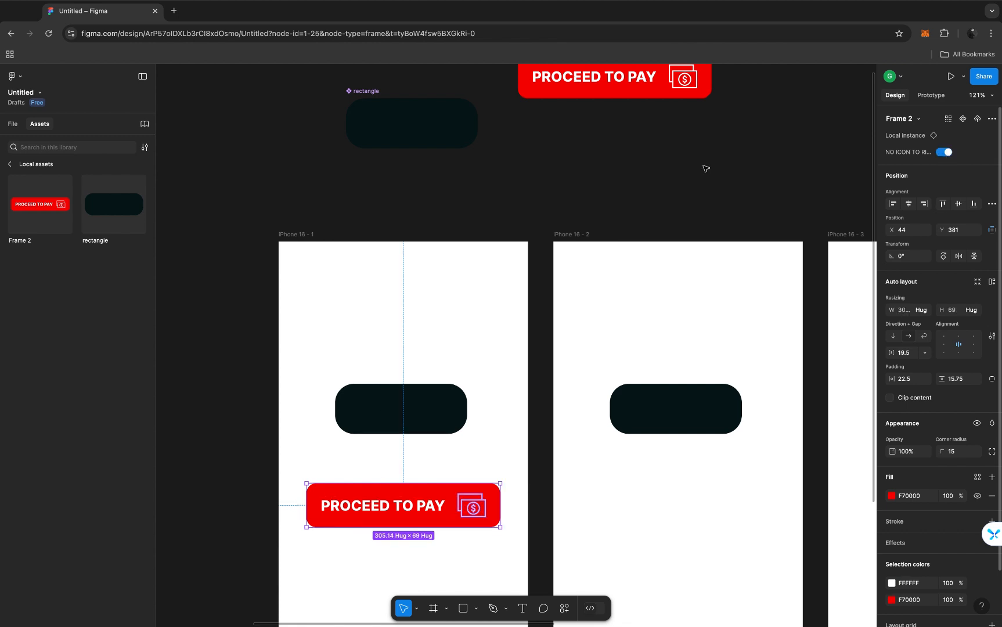
# Duplicate the money icon inside the main PROCEED TO PAY component and place the copy before the text
pyautogui.scroll(2, 706, 168)
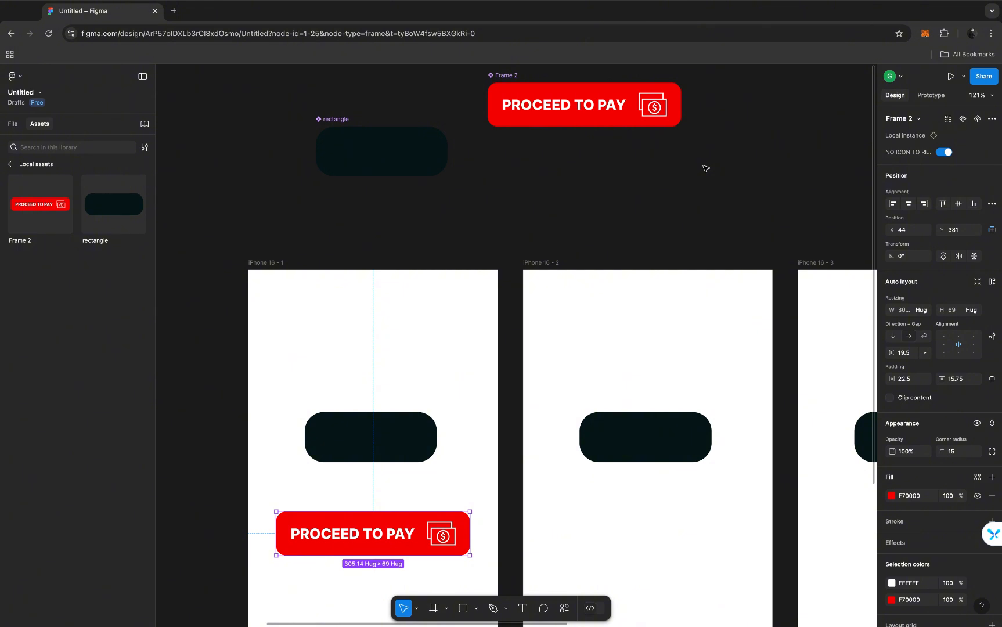
pyautogui.click(656, 107)
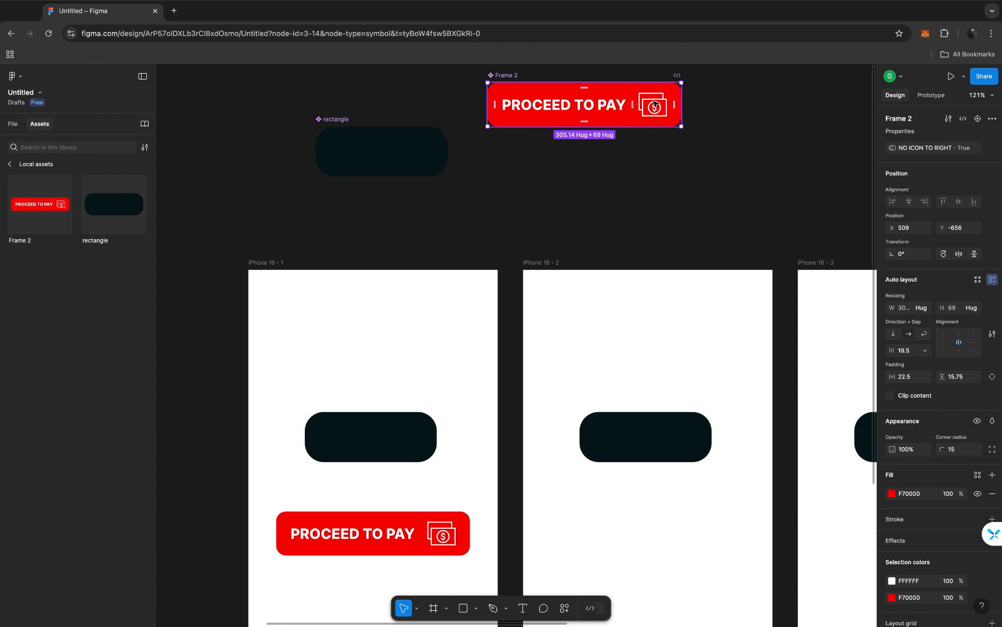
pyautogui.doubleClick(655, 105)
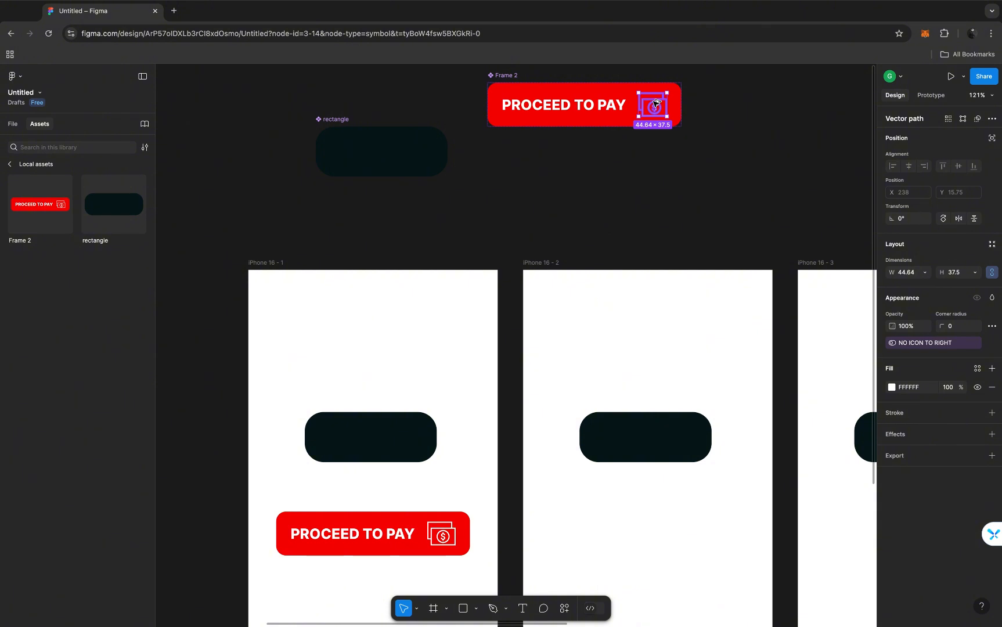
pyautogui.moveTo(655, 103); pyautogui.dragTo(498, 105)
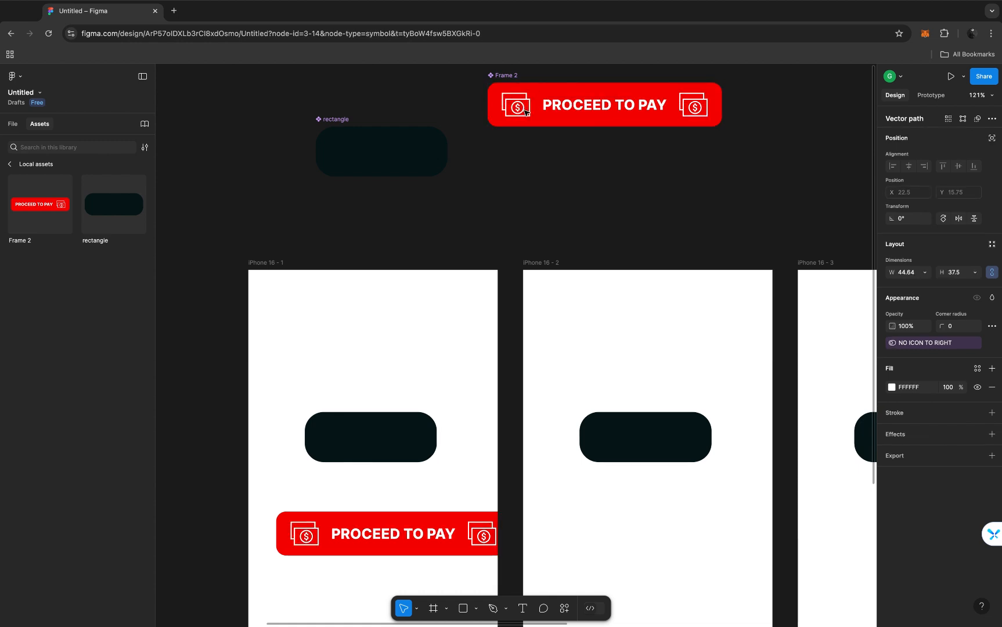
# Create a Boolean property named NO ICON TO LEFT with value True on the main PROCEED TO PAY component
pyautogui.hscroll(3, 567, 127)
pyautogui.scroll(1, 568, 127)
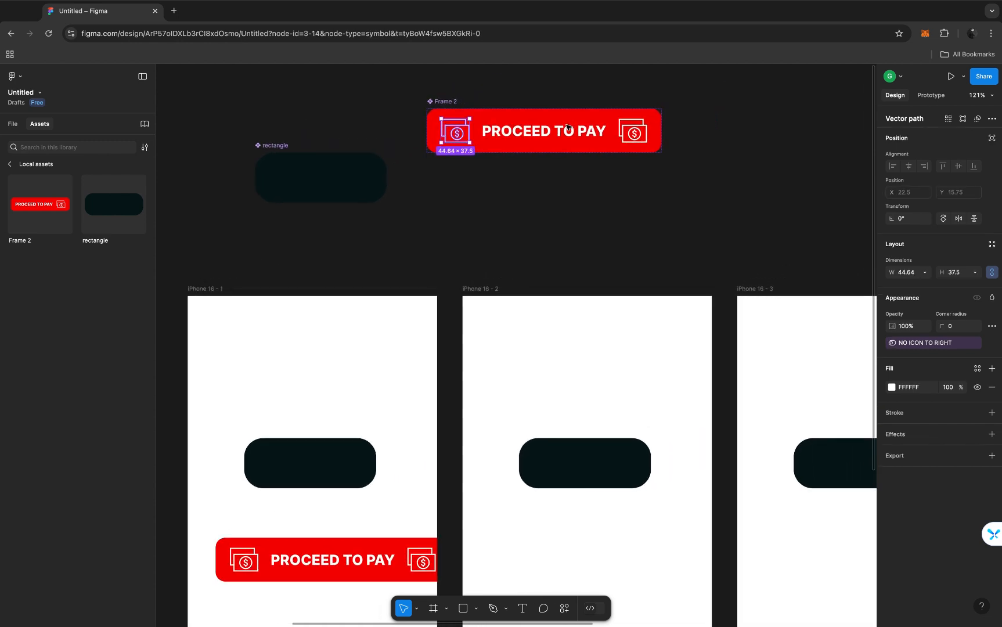
pyautogui.click(443, 102)
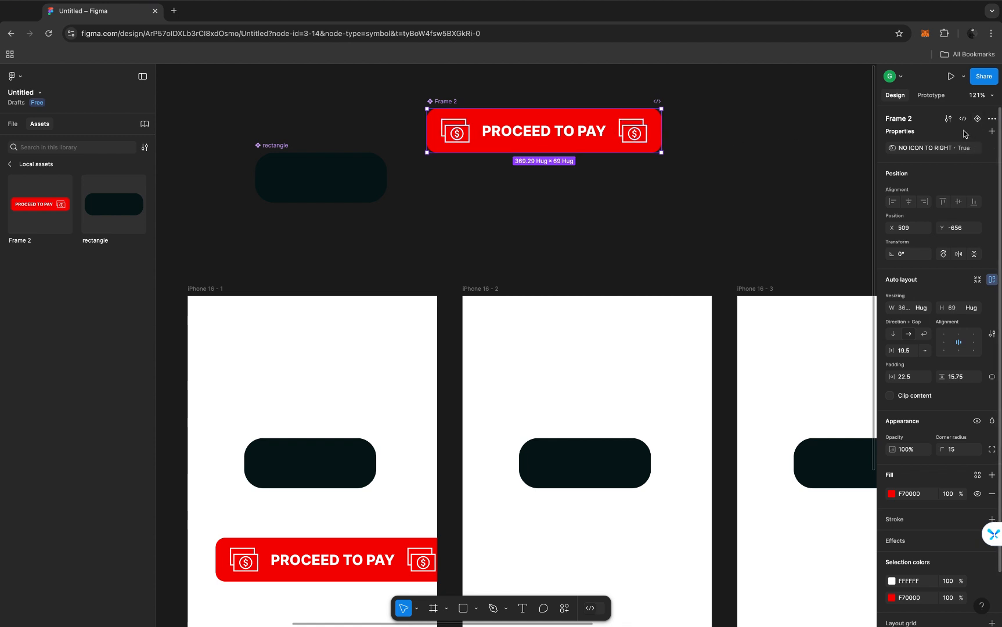
pyautogui.click(992, 133)
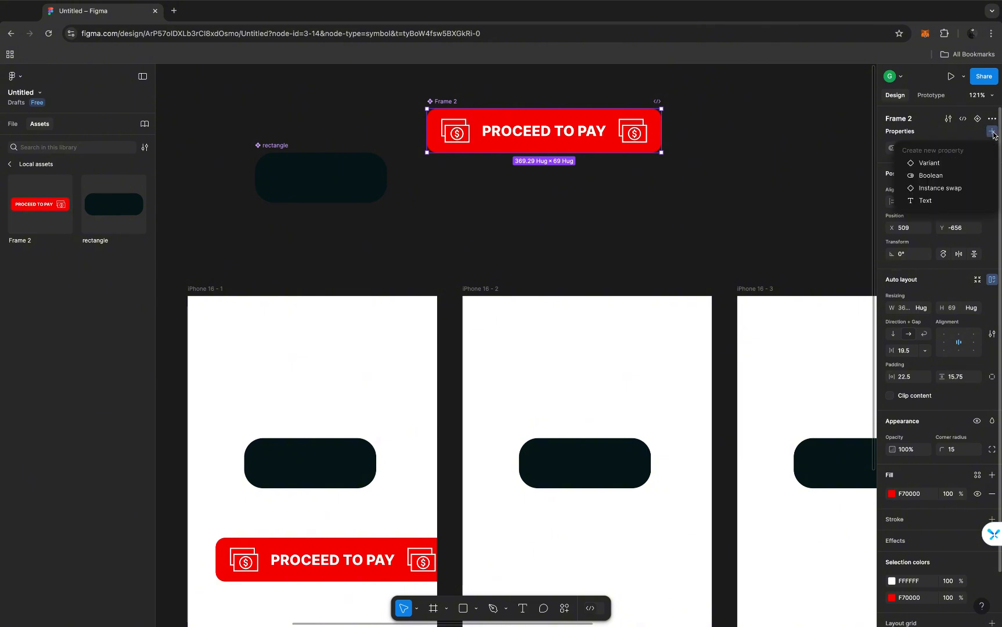
pyautogui.click(937, 176)
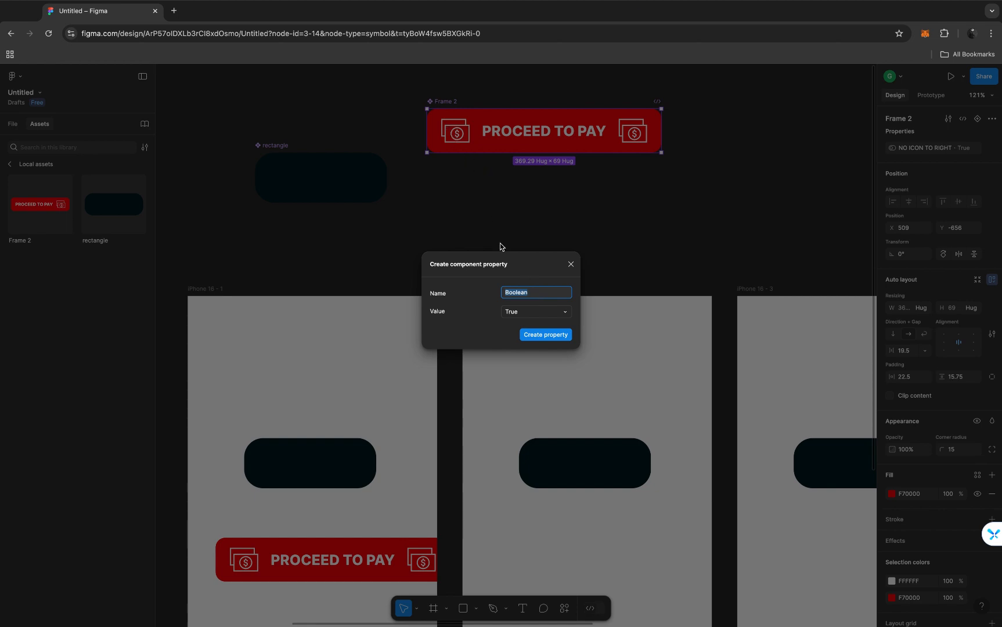
pyautogui.write('NO ICON TO LEFT')
pyautogui.click(545, 335)
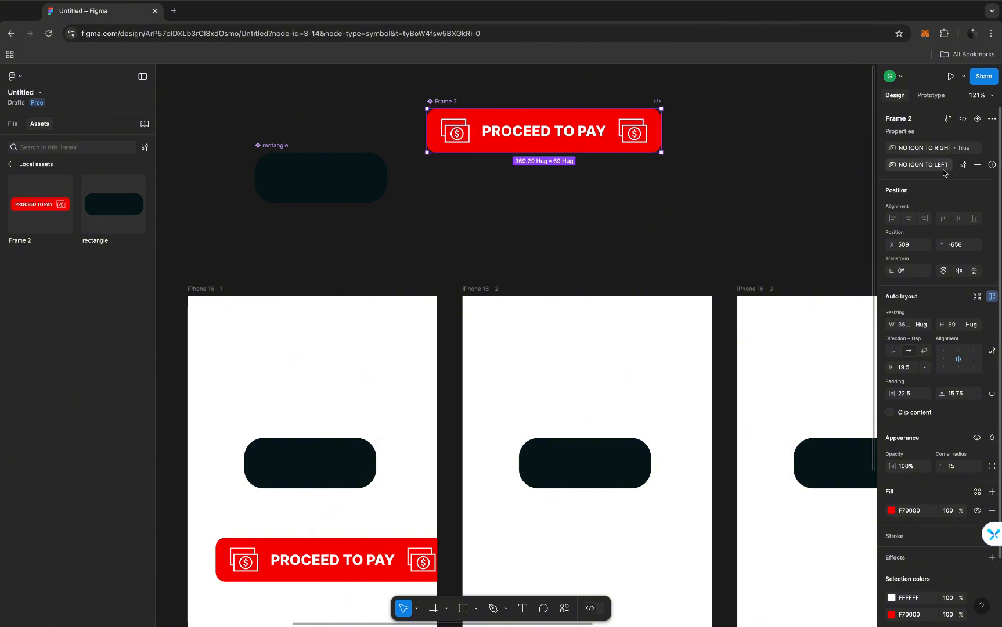
# Detach NO ICON TO RIGHT from the left money icon in the main component and apply NO ICON TO LEFT to its visibility
pyautogui.moveTo(992, 166)
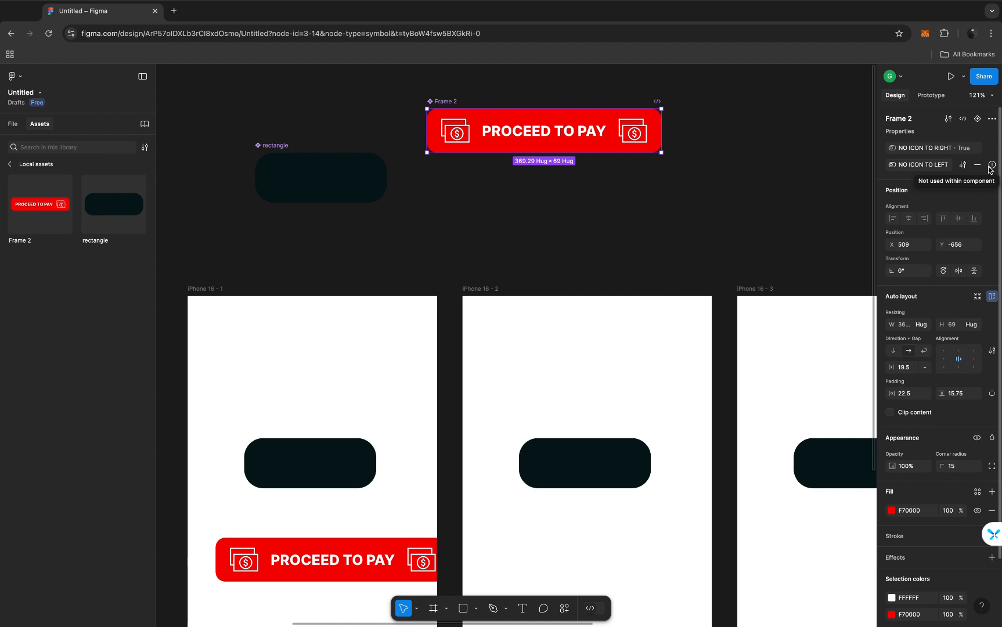
pyautogui.click(458, 129)
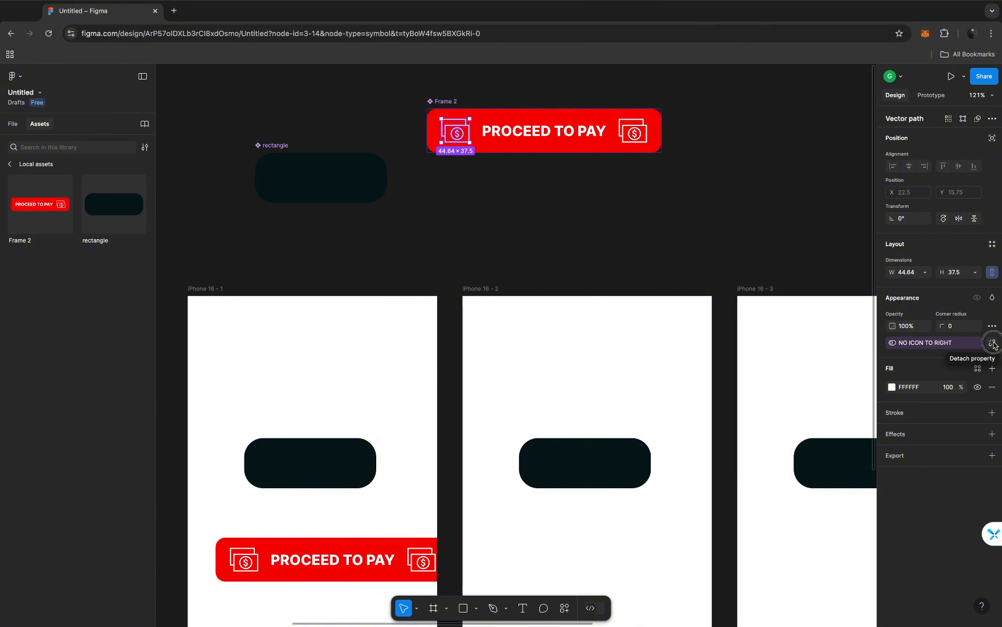
pyautogui.click(993, 343)
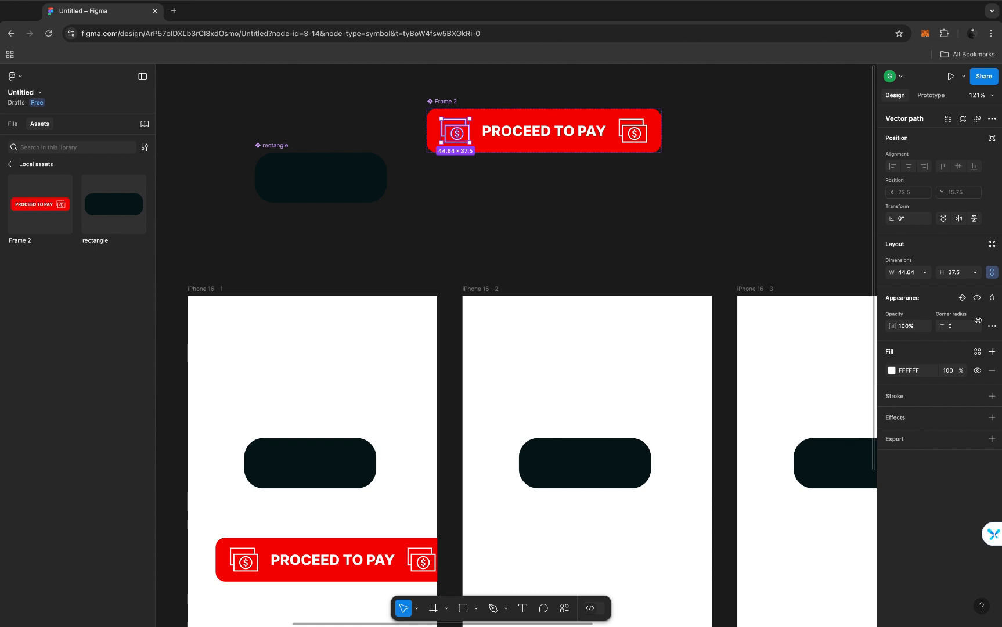
pyautogui.click(962, 299)
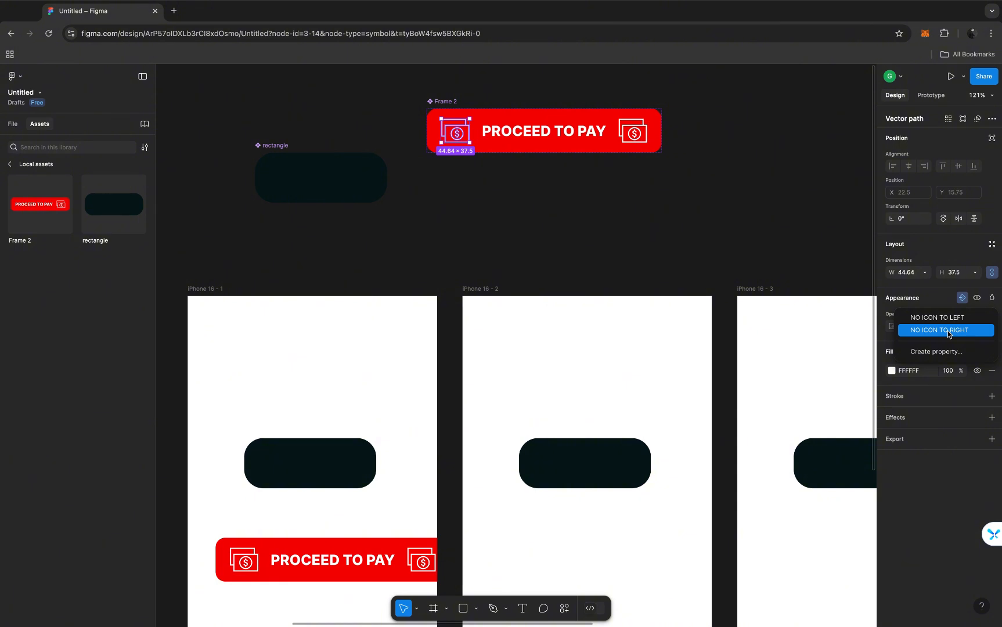
pyautogui.click(944, 320)
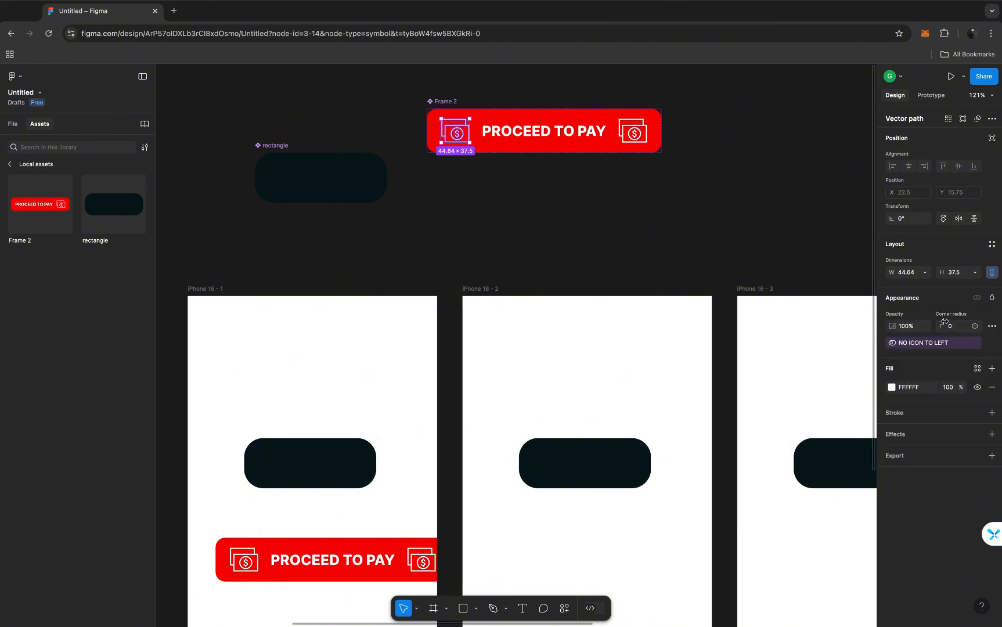
pyautogui.click(494, 231)
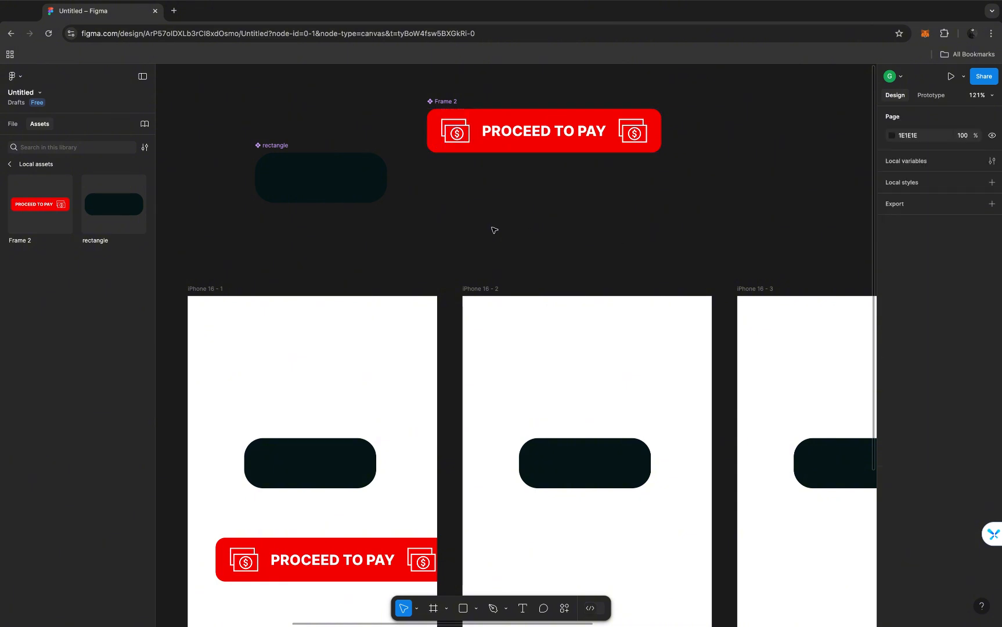
# Try both icon properties on the PROCEED TO PAY instance in iPhone 16 - 1, leaving NO ICON TO RIGHT and NO ICON TO LEFT off
pyautogui.click(347, 548)
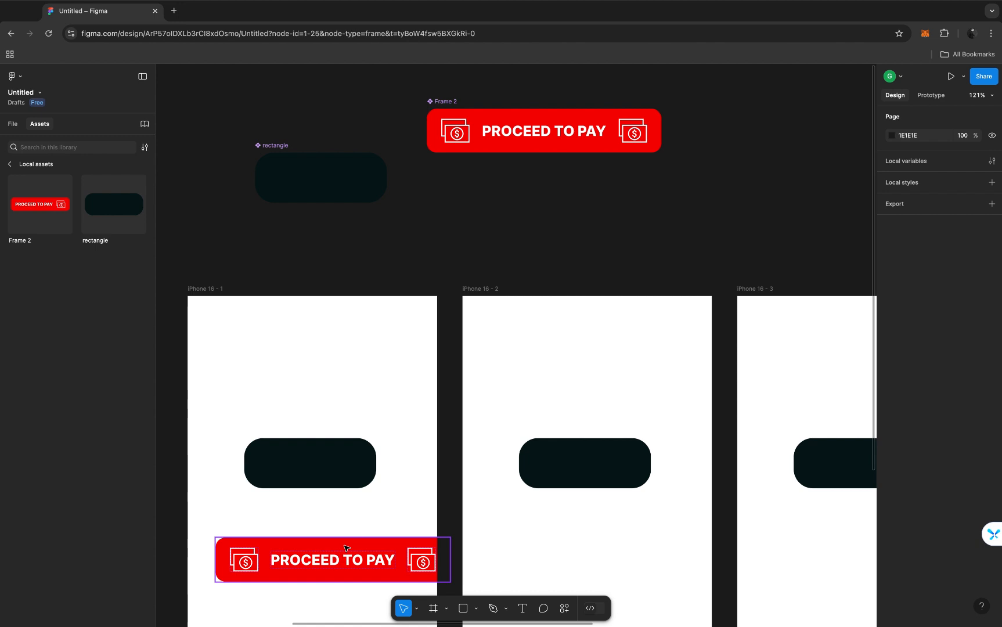
pyautogui.scroll(-3, 347, 541)
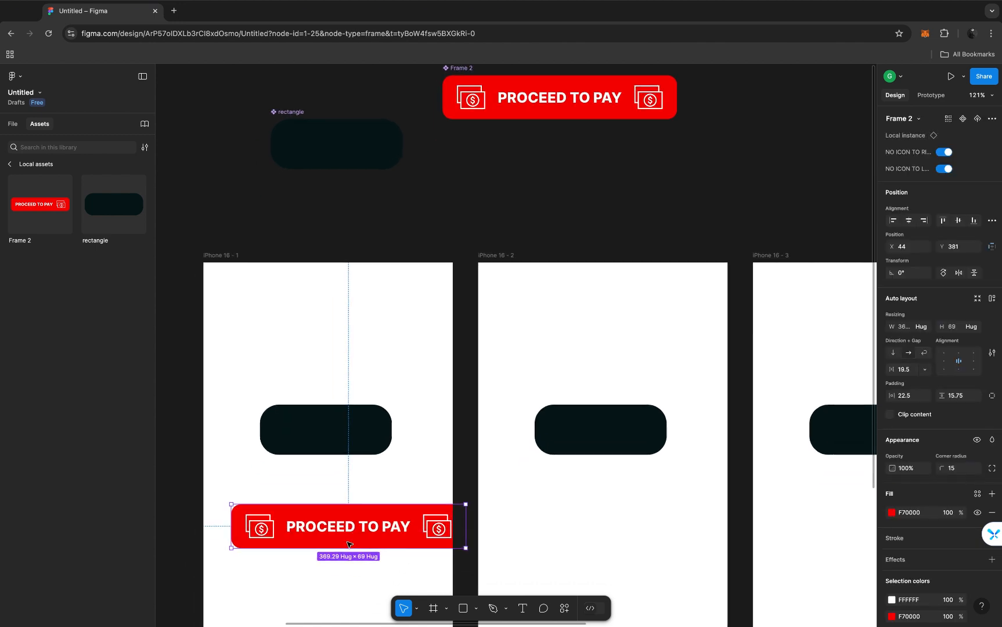
pyautogui.click(943, 152)
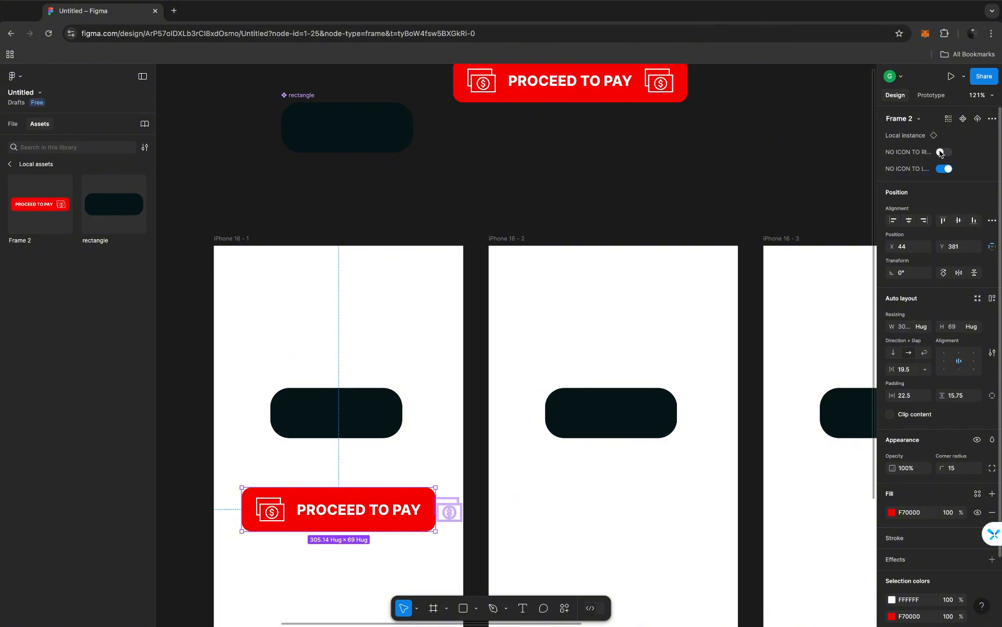
pyautogui.click(941, 153)
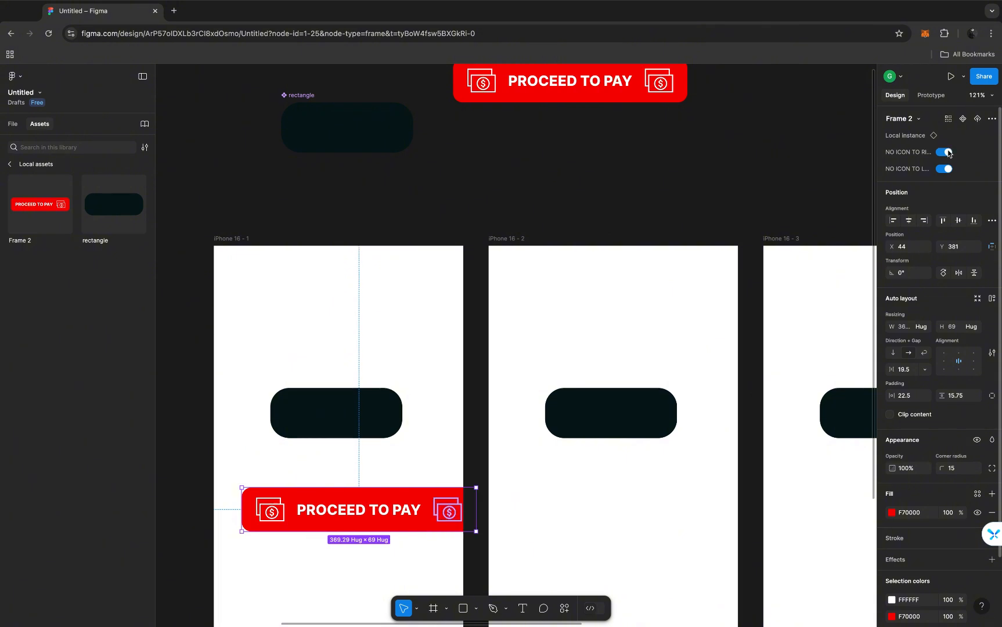
pyautogui.click(944, 169)
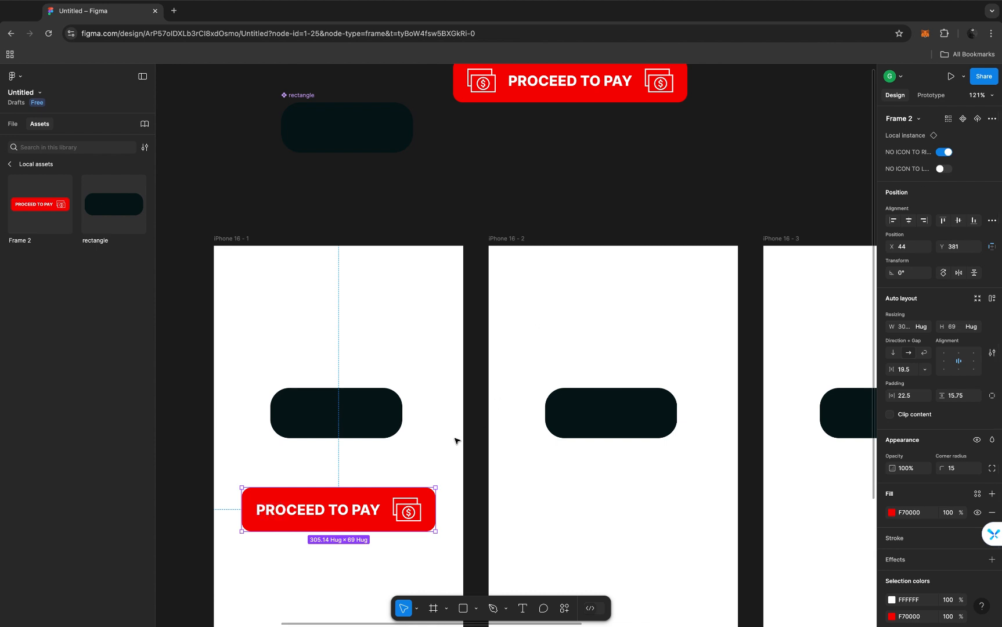
pyautogui.click(940, 153)
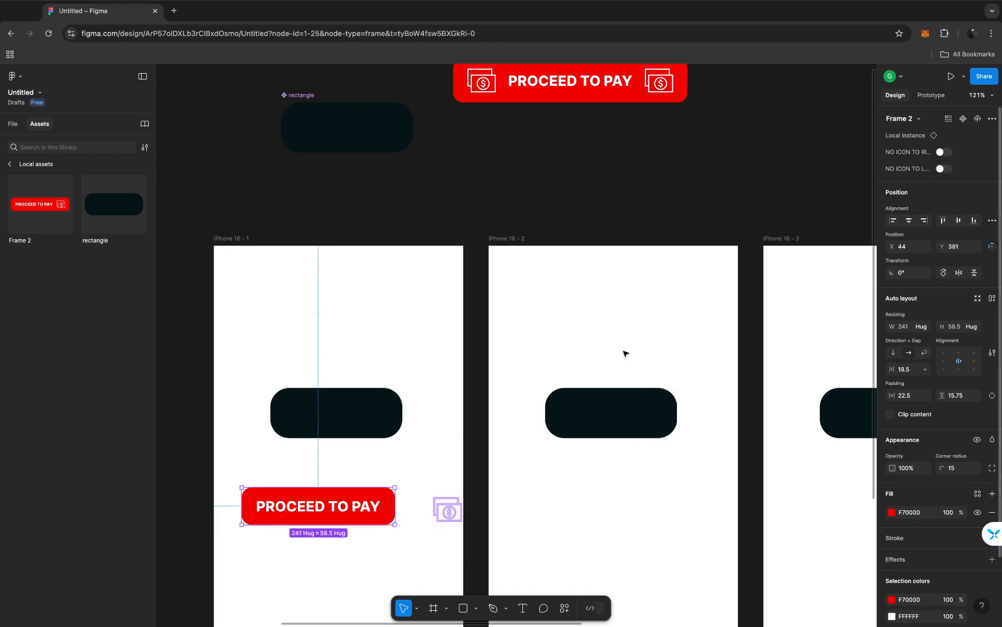
pyautogui.click(435, 388)
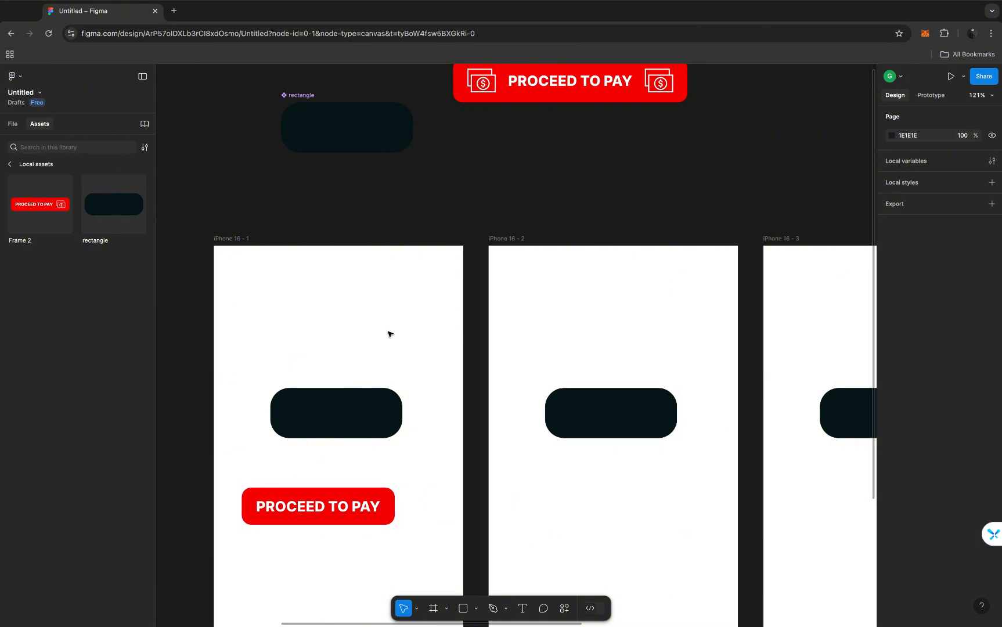
# Set the PROCEED TO PAY instance to NO ICON TO LEFT on and NO ICON TO RIGHT off, and view the button up close
pyautogui.click(347, 497)
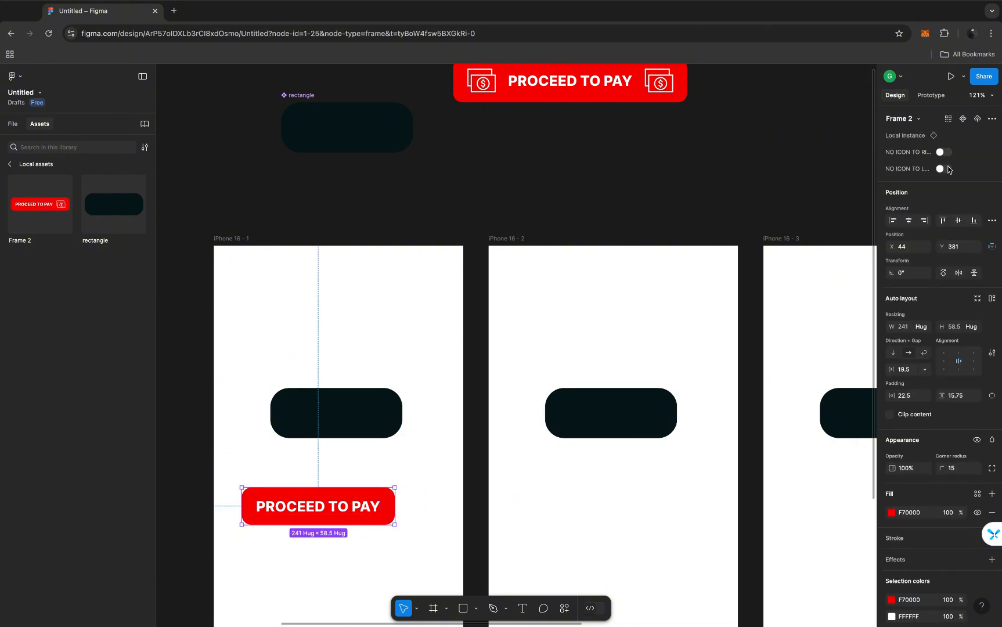
pyautogui.click(945, 153)
pyautogui.click(950, 169)
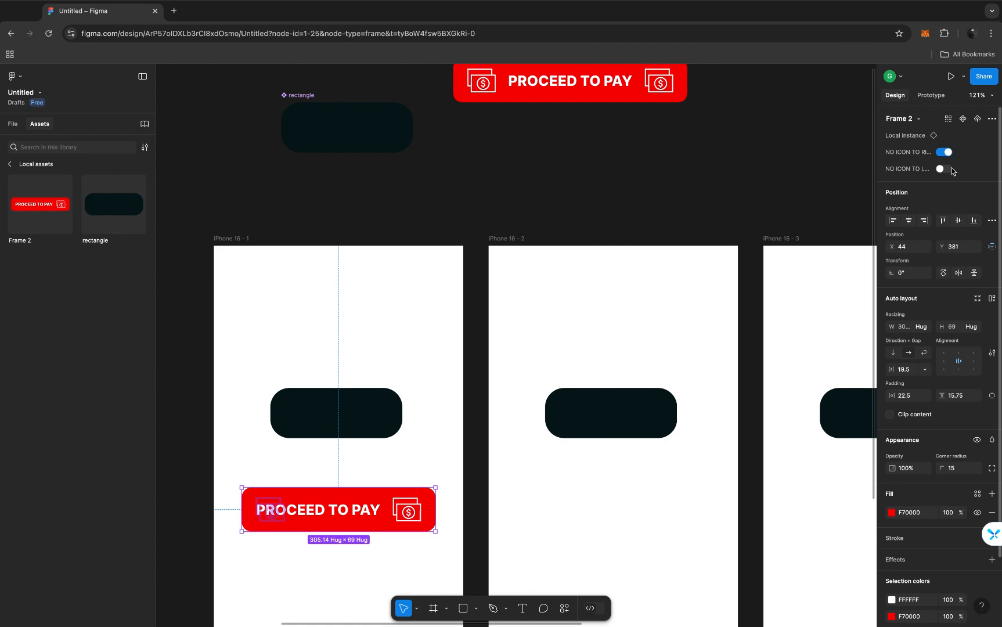
pyautogui.click(951, 169)
pyautogui.click(942, 154)
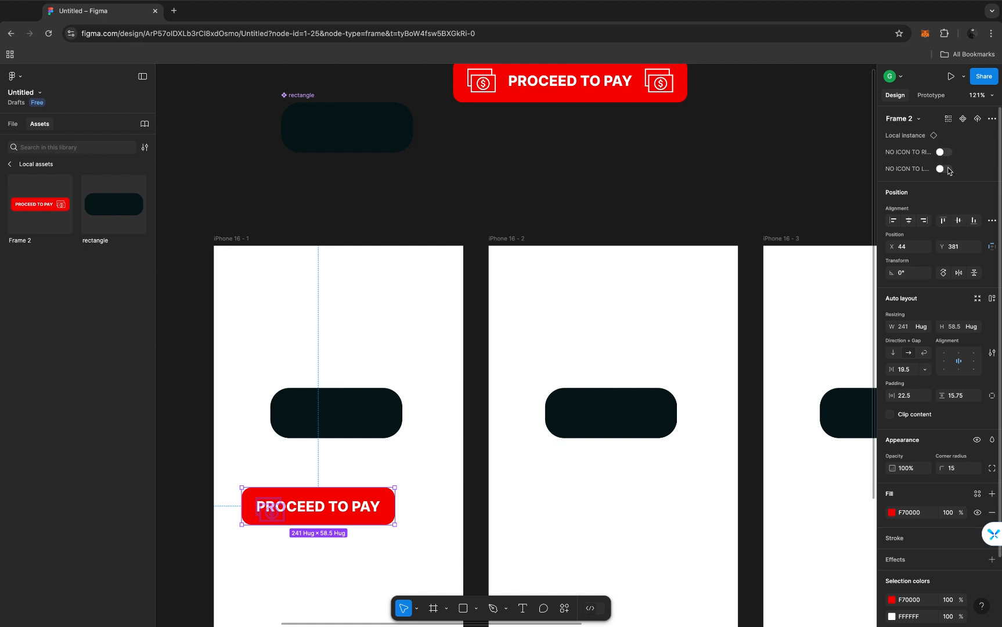
pyautogui.click(946, 169)
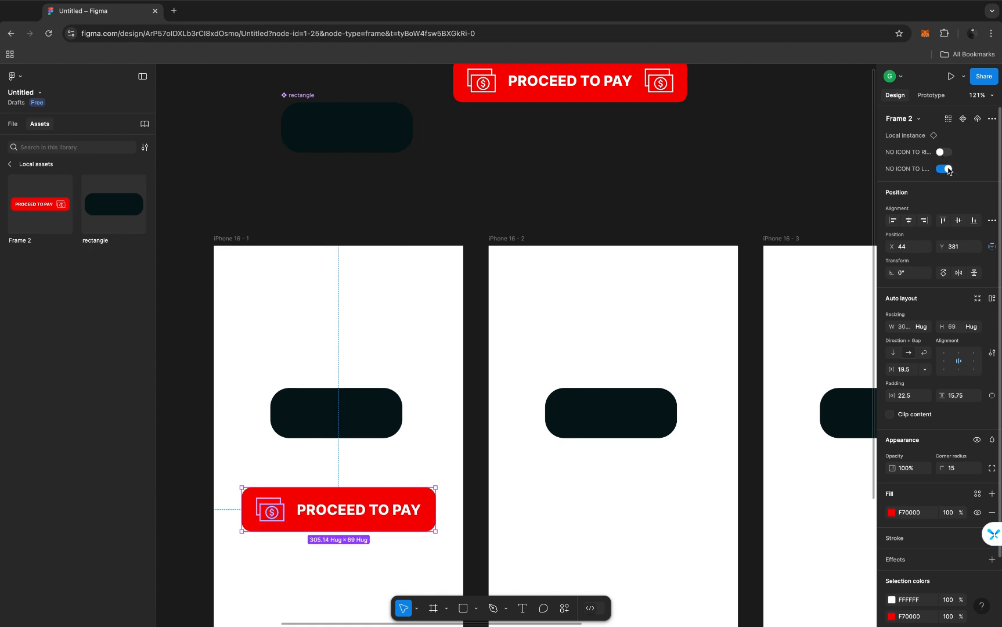
pyautogui.click(369, 456)
pyautogui.scroll(3, 283, 533)
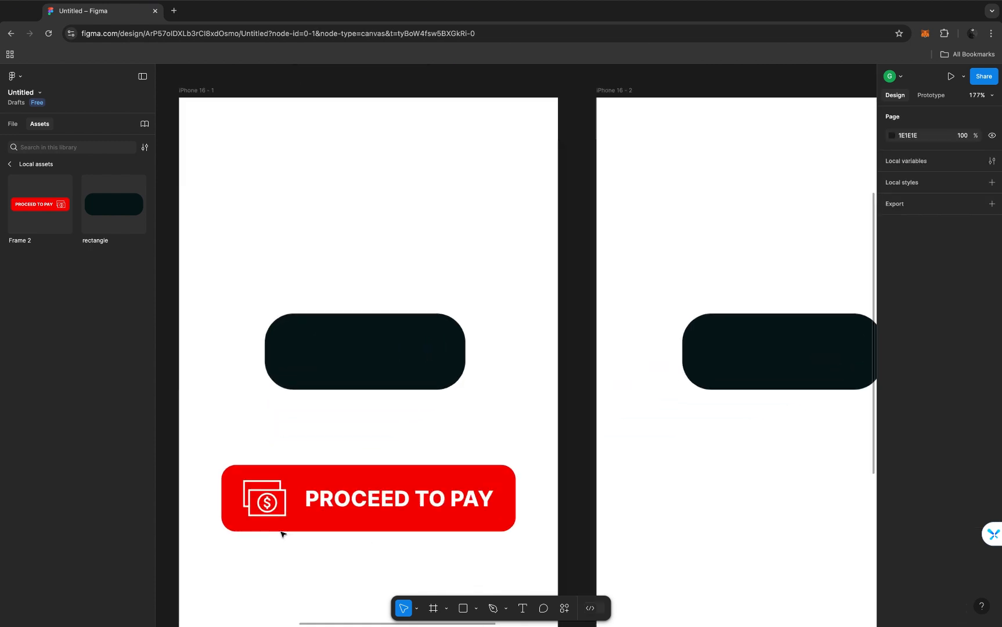
# Create a Boolean property named TEXT with value True on the main PROCEED TO PAY component
pyautogui.scroll(-5, 283, 533)
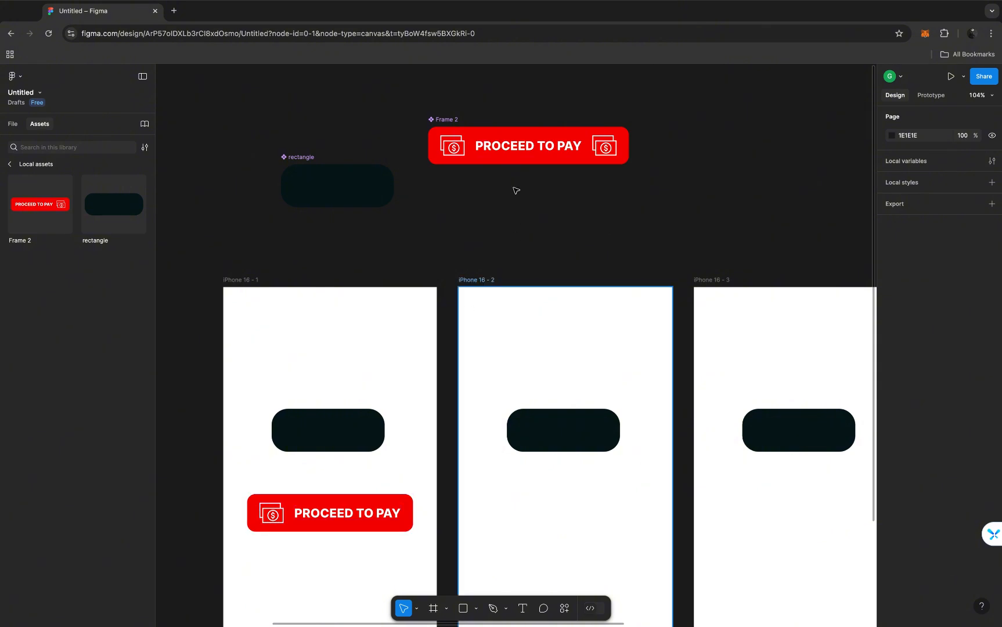
pyautogui.click(517, 145)
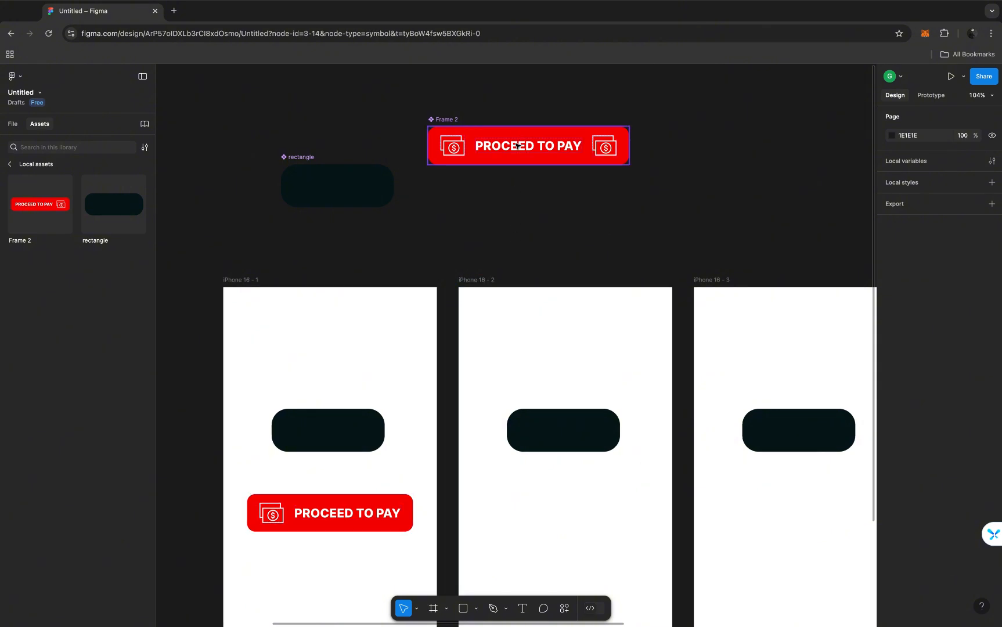
pyautogui.doubleClick(518, 145)
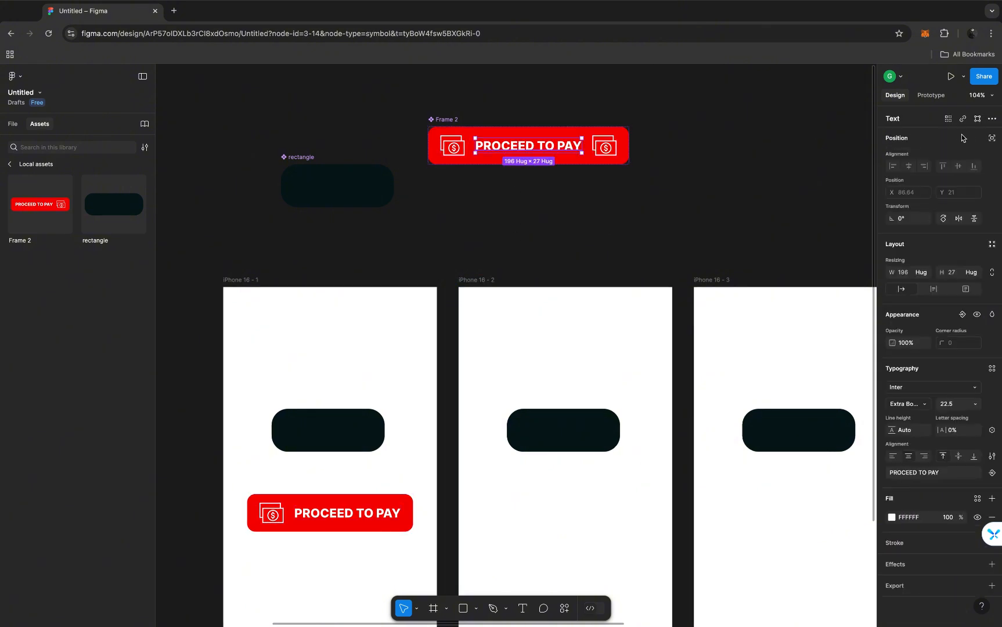
pyautogui.click(447, 120)
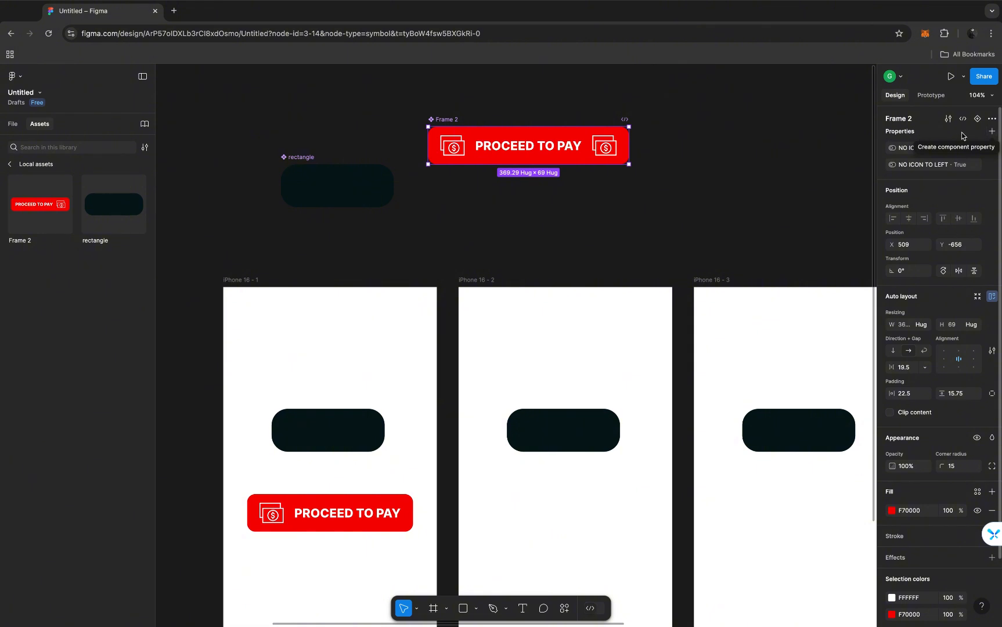
pyautogui.click(993, 132)
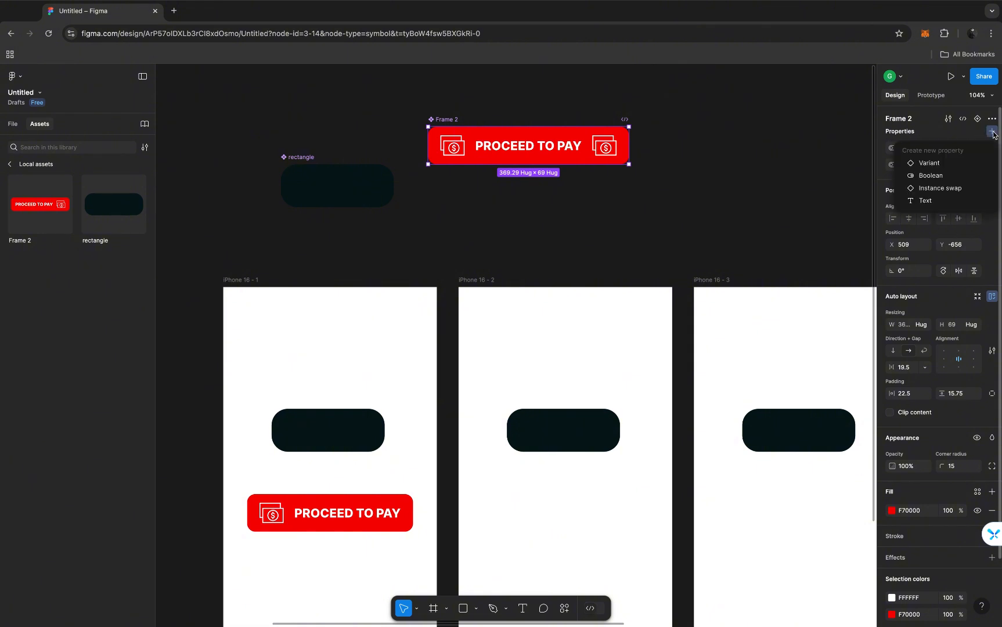
pyautogui.click(940, 173)
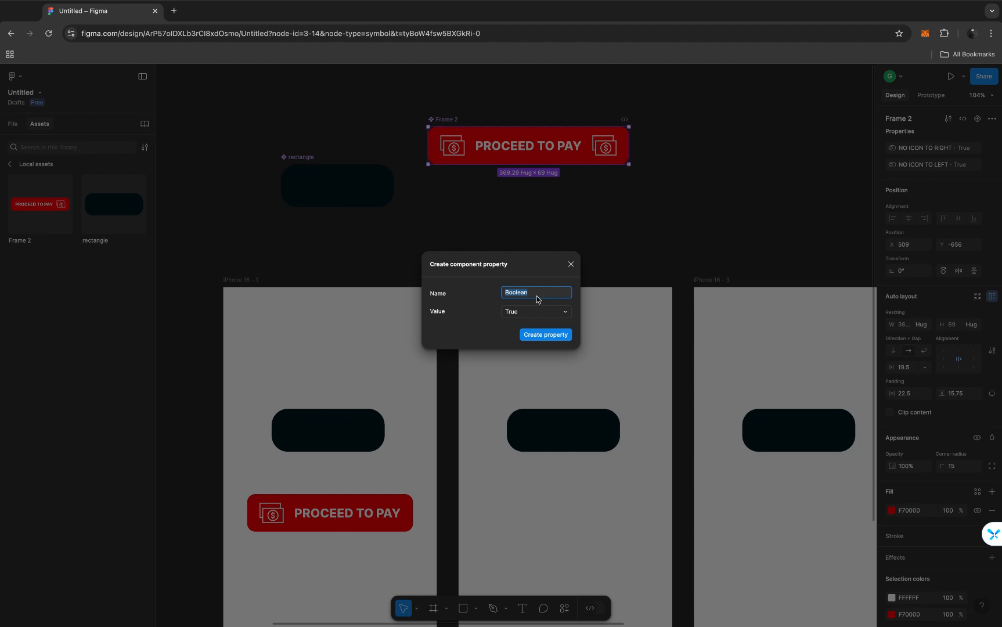
pyautogui.write('TEXT')
pyautogui.click(546, 336)
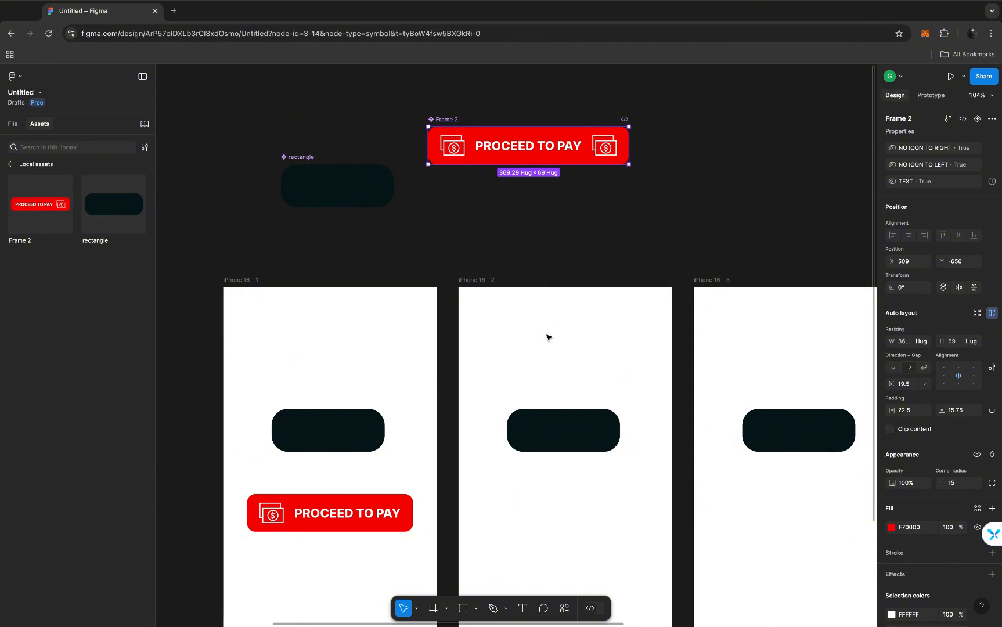
# Create a text property named Text with value PROCEED TO PAY from the label layer in the main component
pyautogui.doubleClick(523, 146)
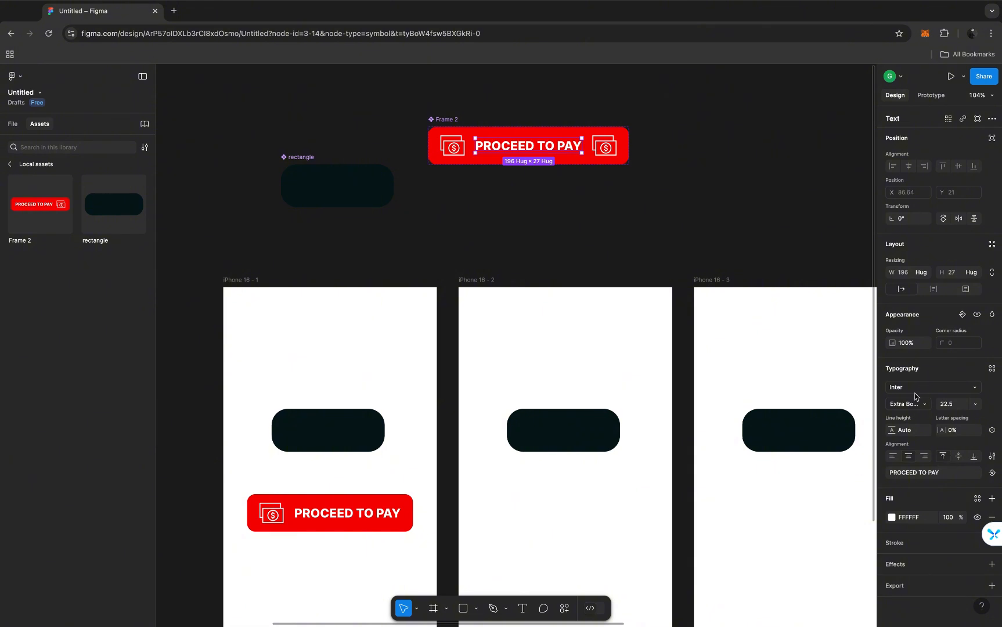
pyautogui.click(992, 474)
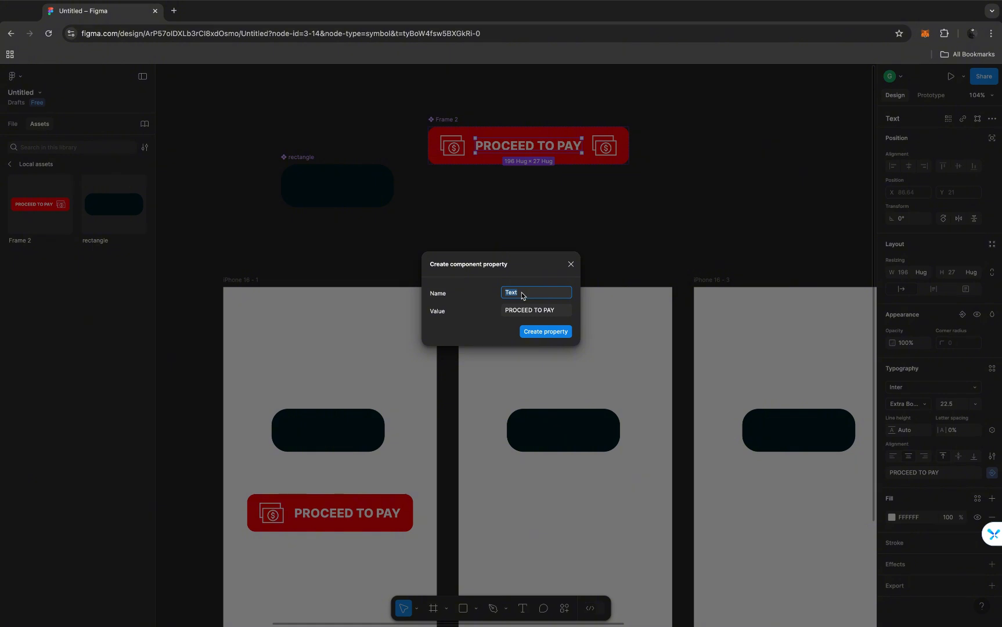
pyautogui.click(541, 332)
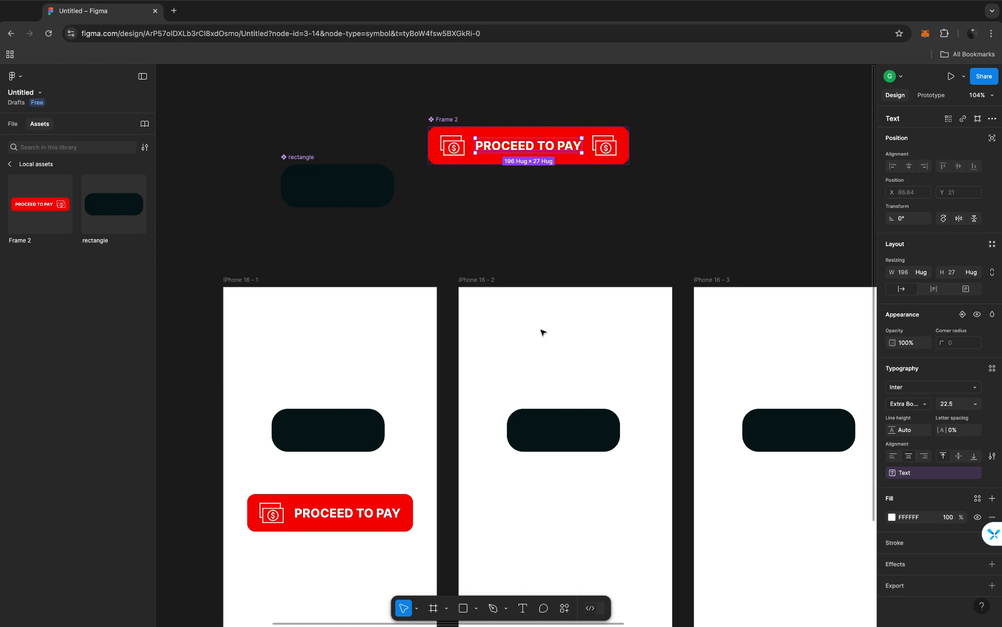
pyautogui.click(553, 215)
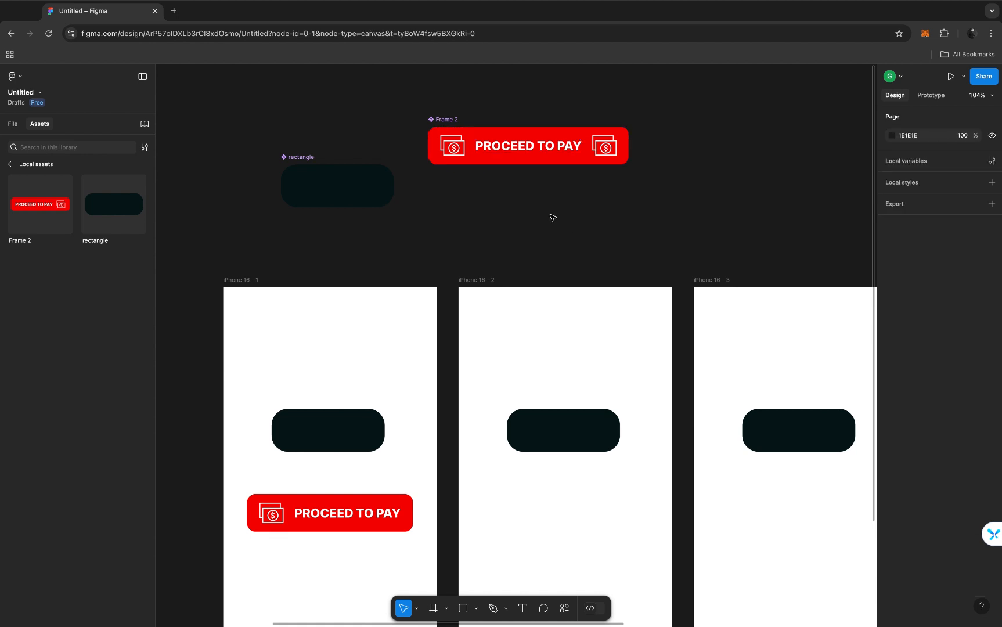
# Set the Text property of the button instance in iPhone 16 - 1 to PROCEED
pyautogui.click(360, 509)
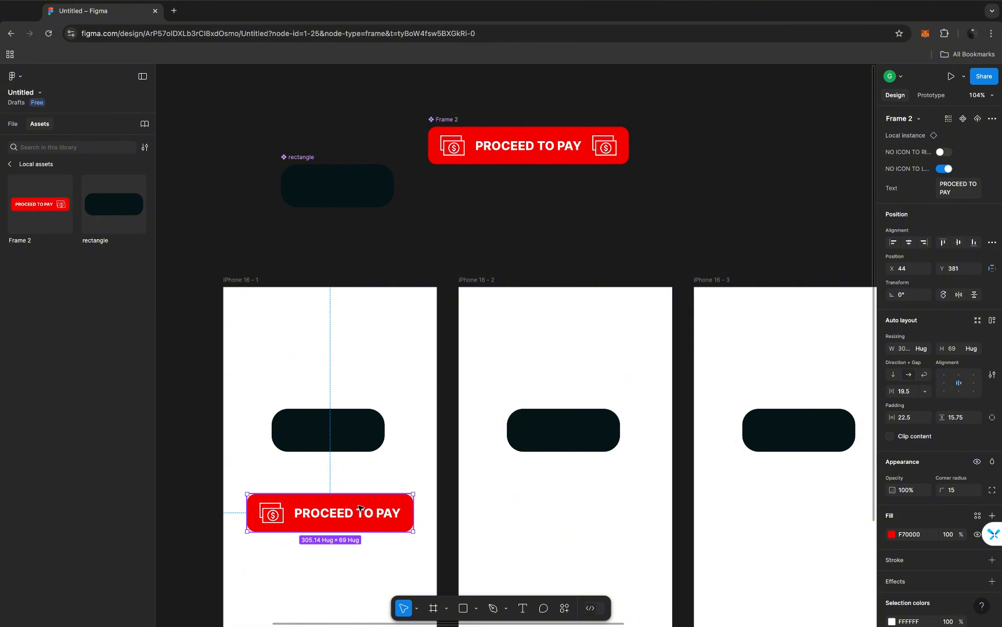
pyautogui.scroll(-1, 360, 509)
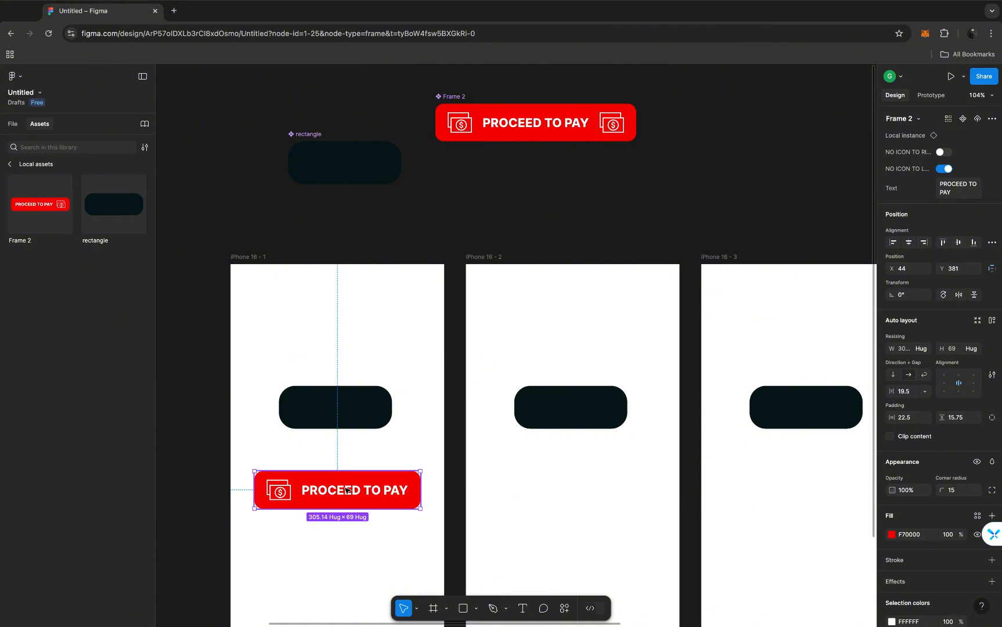
pyautogui.scroll(3, 345, 490)
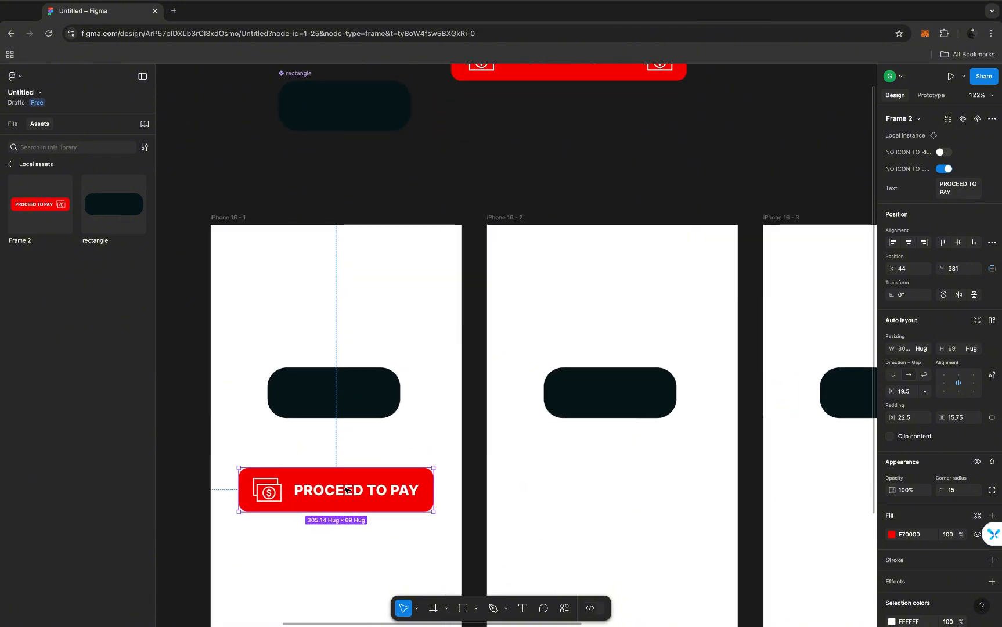
pyautogui.click(953, 192)
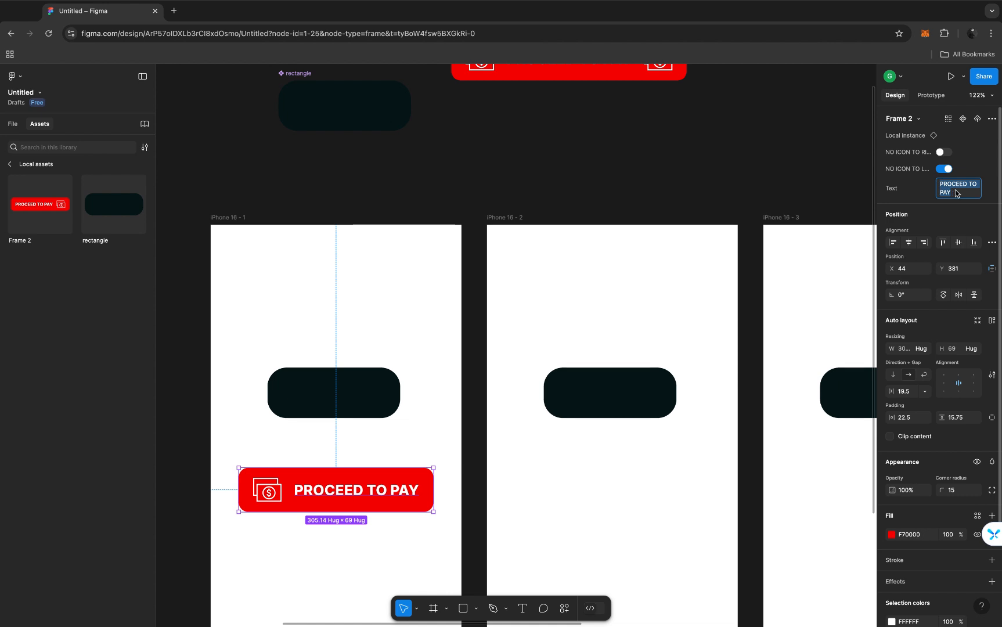
pyautogui.click(956, 192)
pyautogui.press('BackSpace')
pyautogui.press('BackSpace')
pyautogui.press('BackSpace')
pyautogui.press('BackSpace')
pyautogui.press('BackSpace')
pyautogui.press('BackSpace')
pyautogui.press('BackSpace')
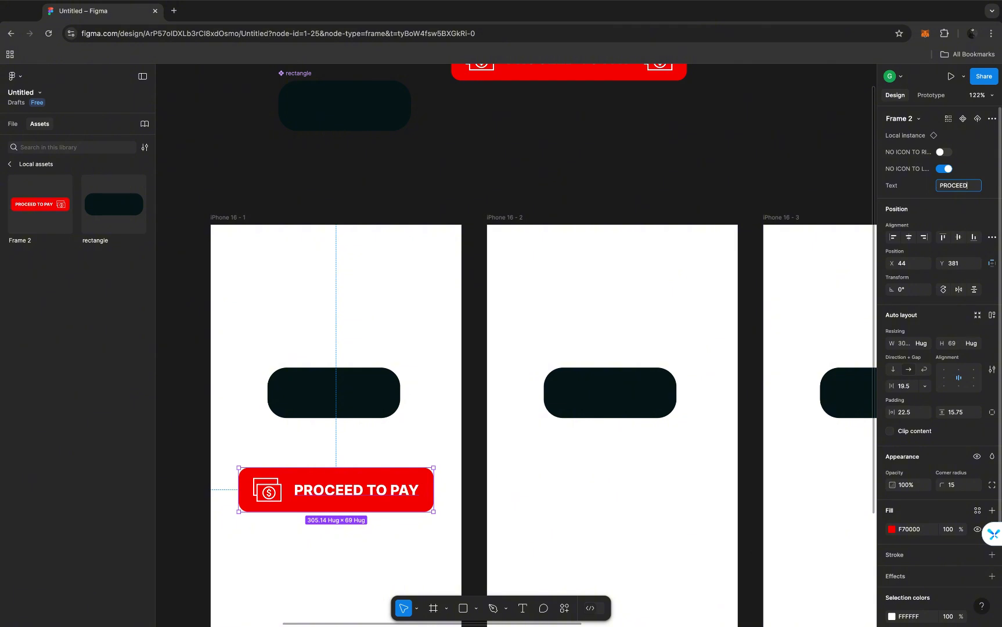
pyautogui.press('Return')
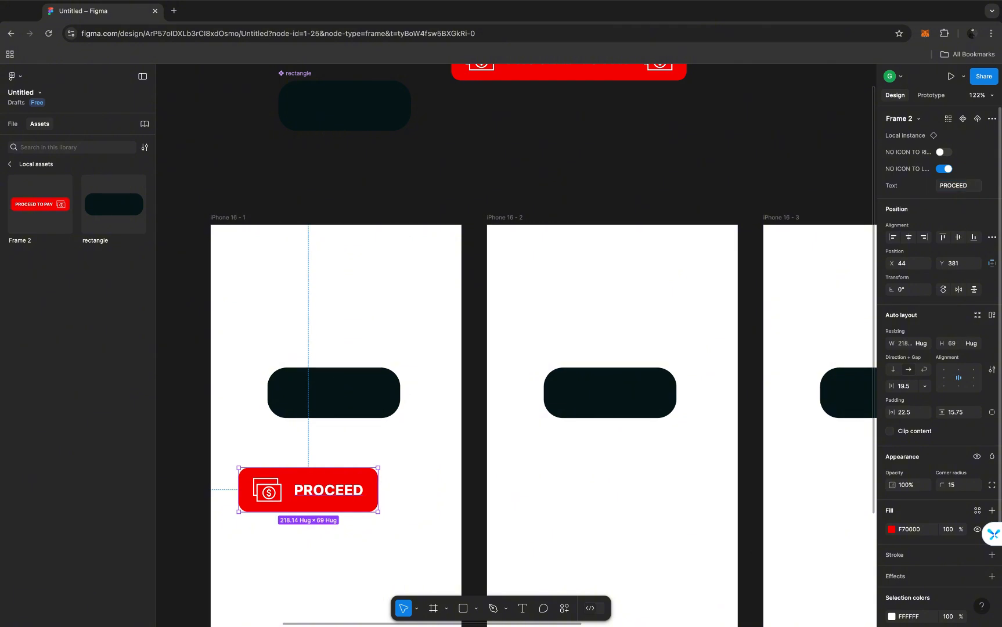
# On the button instance, turn NO ICON TO LEFT off and NO ICON TO RIGHT on, and set the Text property to PAY NOW
pyautogui.click(943, 169)
pyautogui.click(945, 152)
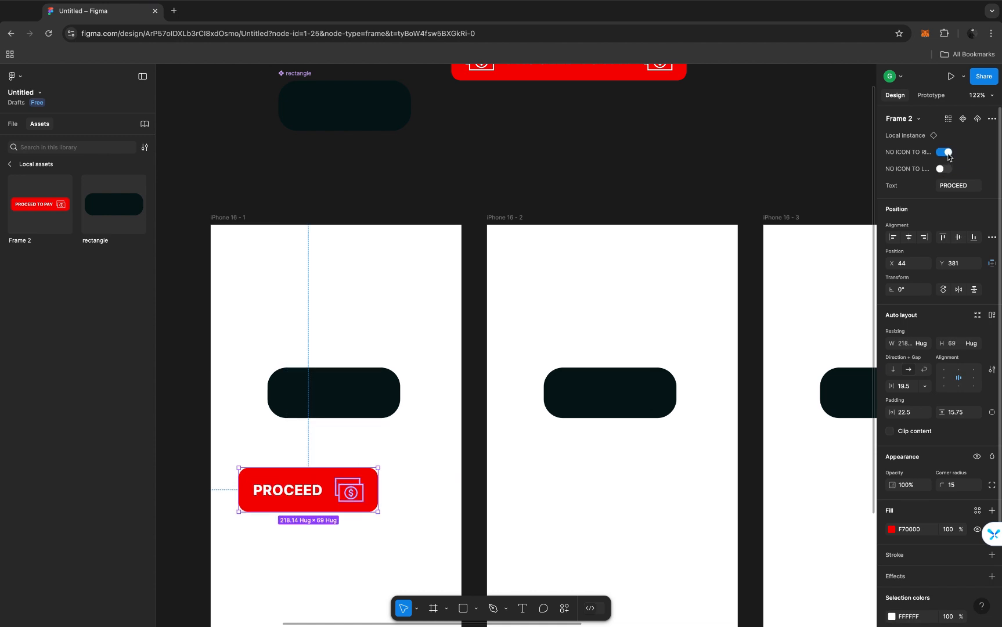
pyautogui.click(970, 188)
pyautogui.write('PAY')
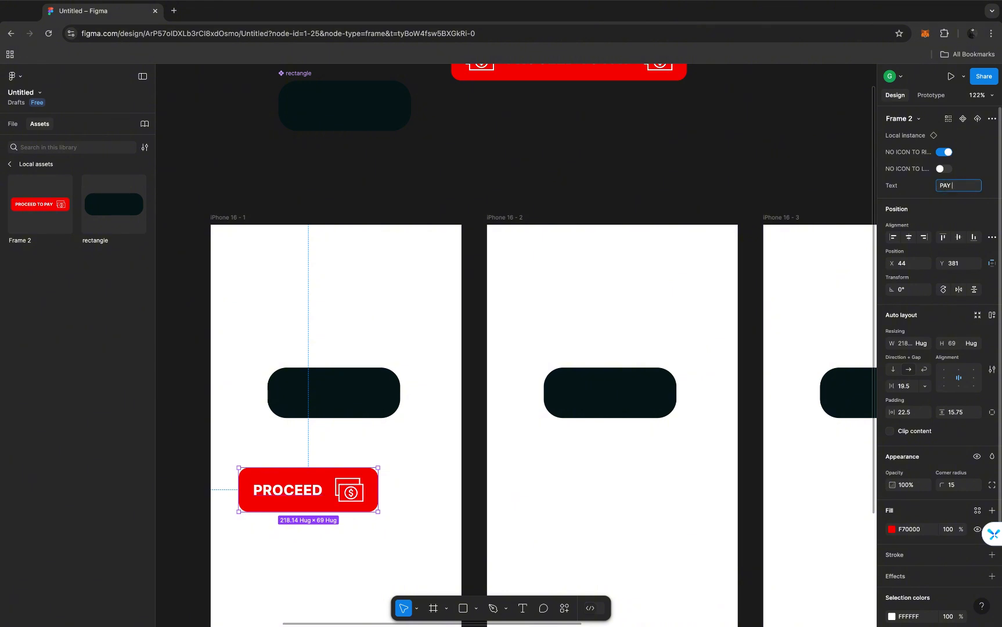
pyautogui.write(' NOW')
pyautogui.press('Return')
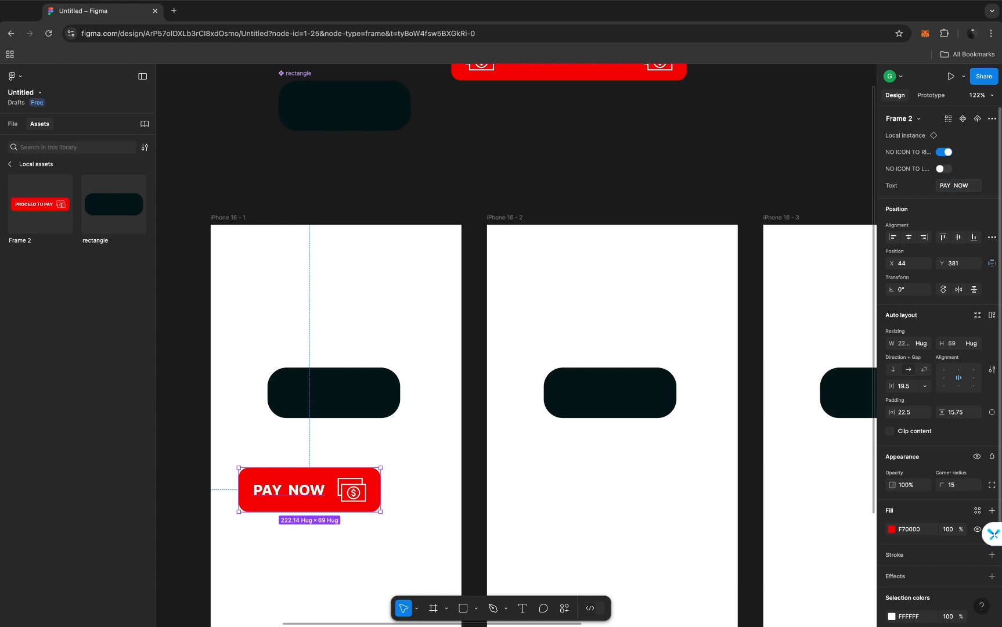
# Set the Text property of the button instance to SEND MONEY
pyautogui.click(970, 188)
pyautogui.write('SEND MONEY')
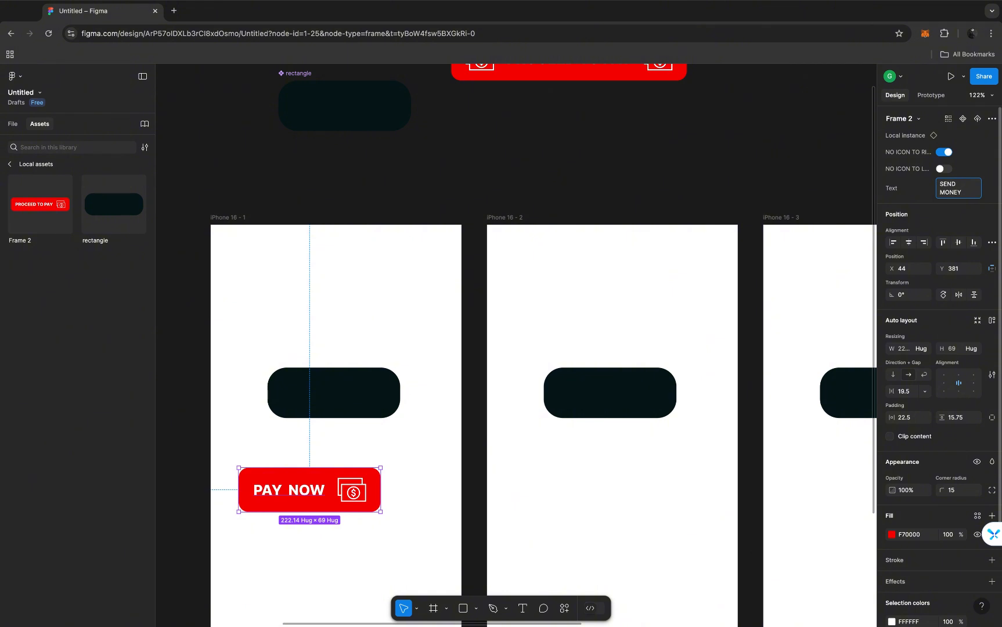
pyautogui.press('Return')
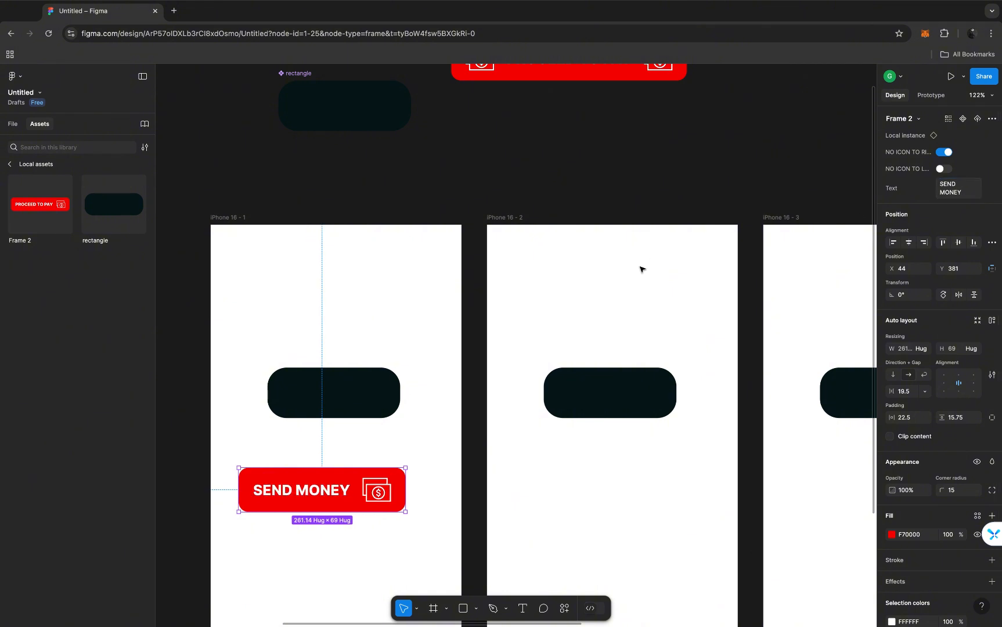
# Show the layer list and edit the instance's label directly on the canvas to read PAY NOW
pyautogui.doubleClick(322, 490)
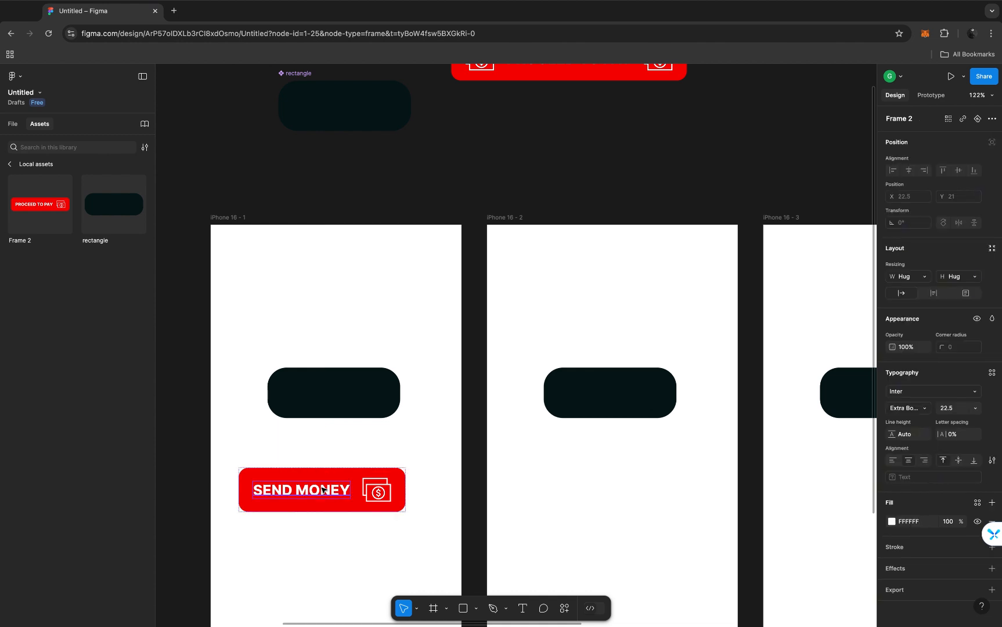
pyautogui.click(14, 126)
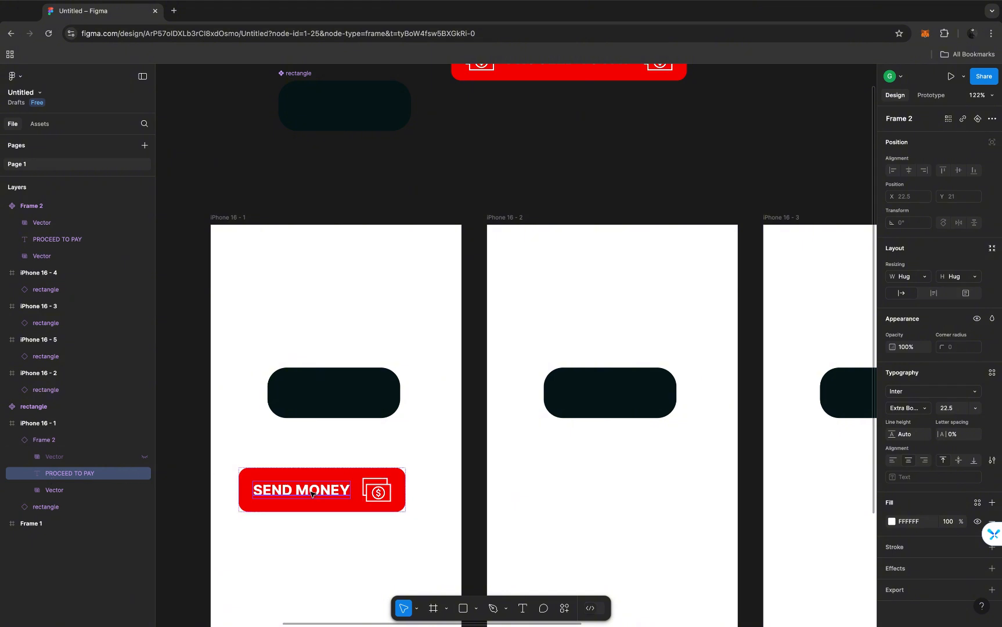
pyautogui.doubleClick(311, 493)
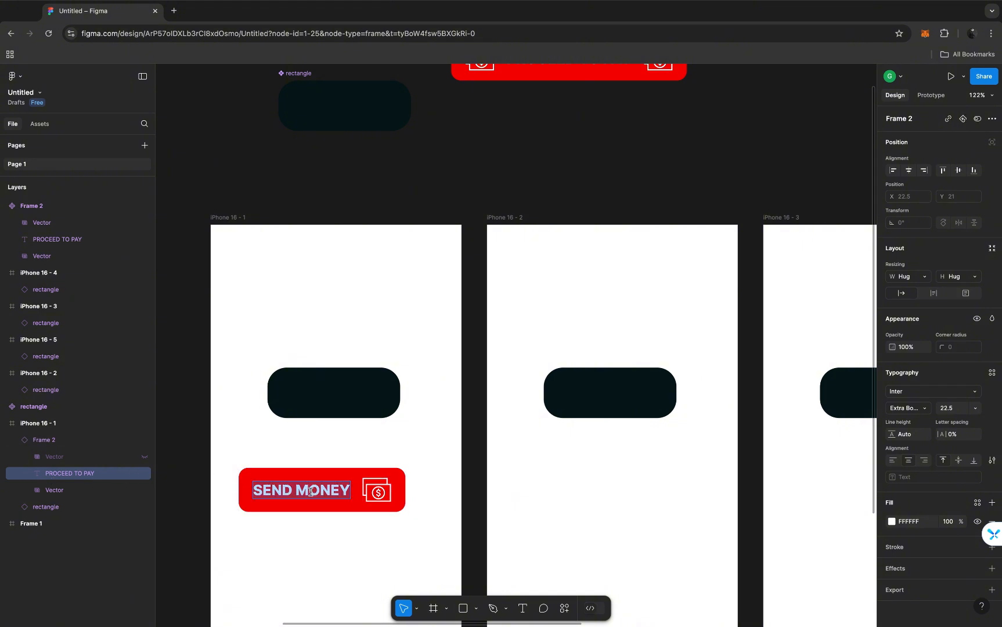
pyautogui.write('PY')
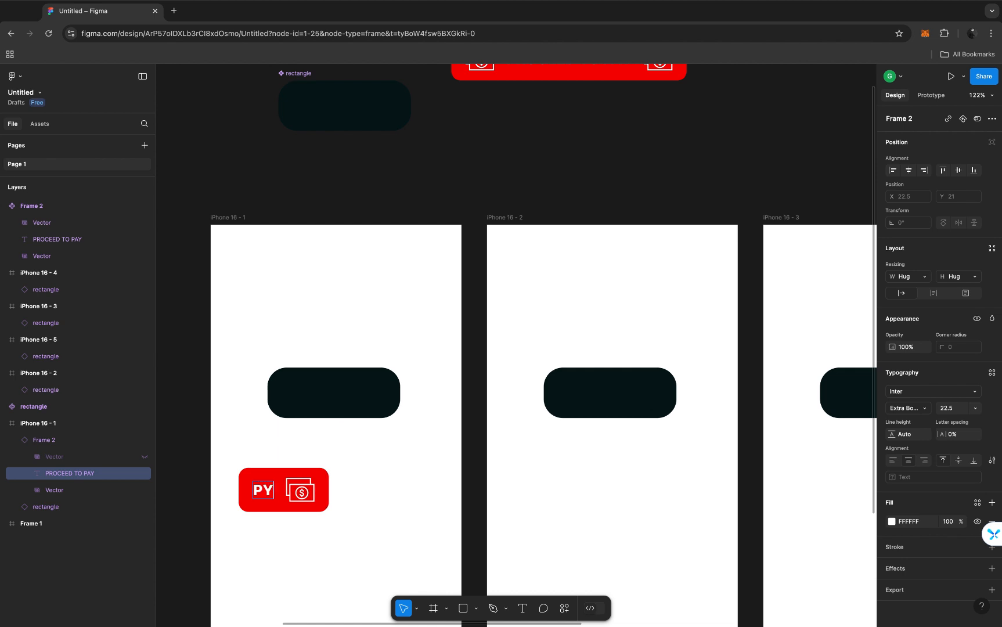
pyautogui.press('BackSpace')
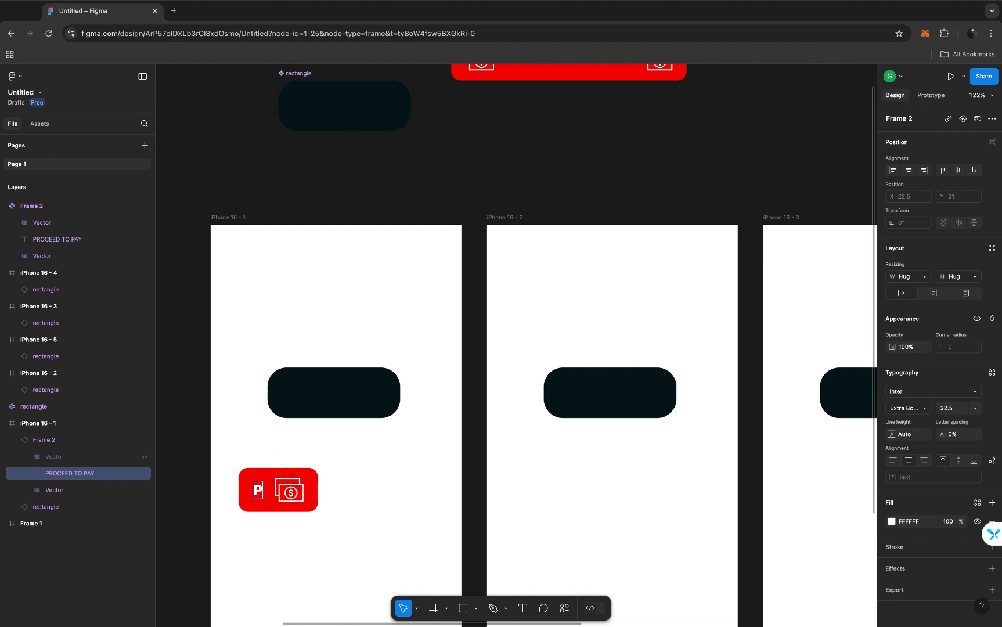
pyautogui.write('AY NOW')
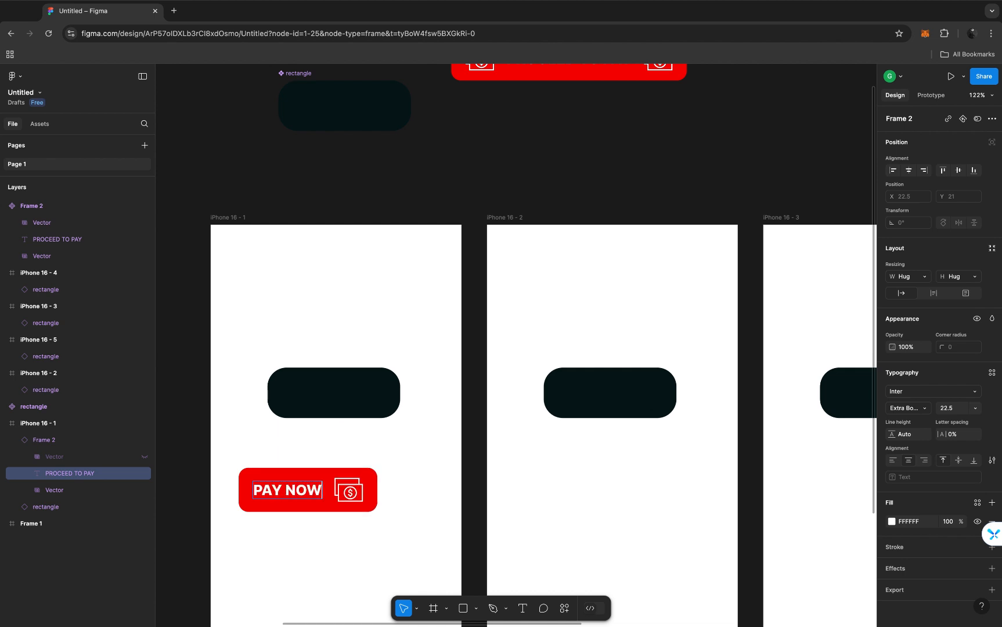
pyautogui.press('Escape')
# Review the properties defined on the main PROCEED TO PAY component, then deselect it
pyautogui.scroll(-5, 388, 363)
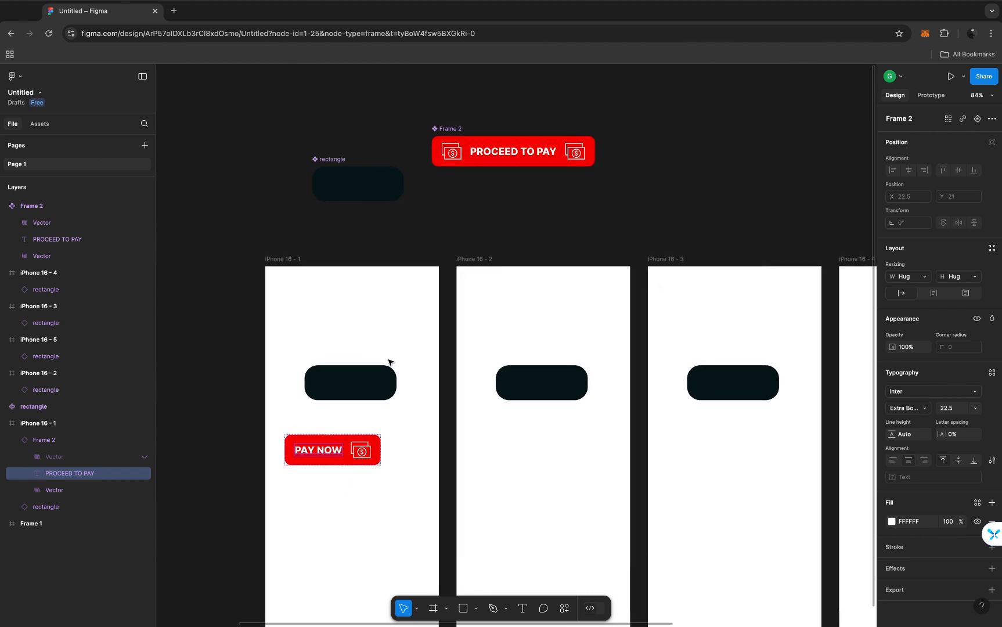
pyautogui.scroll(2, 388, 362)
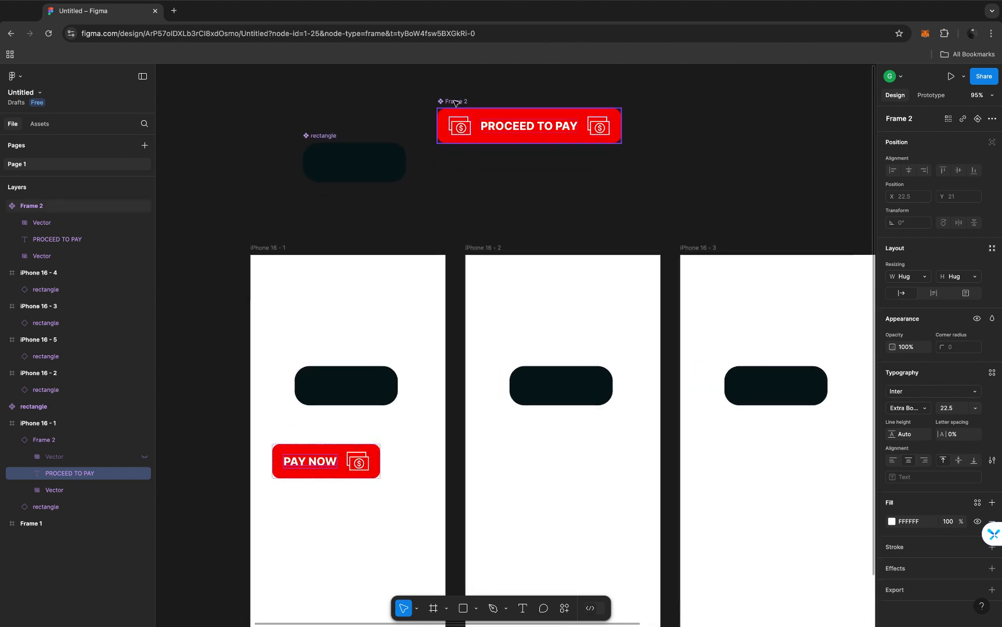
pyautogui.click(454, 102)
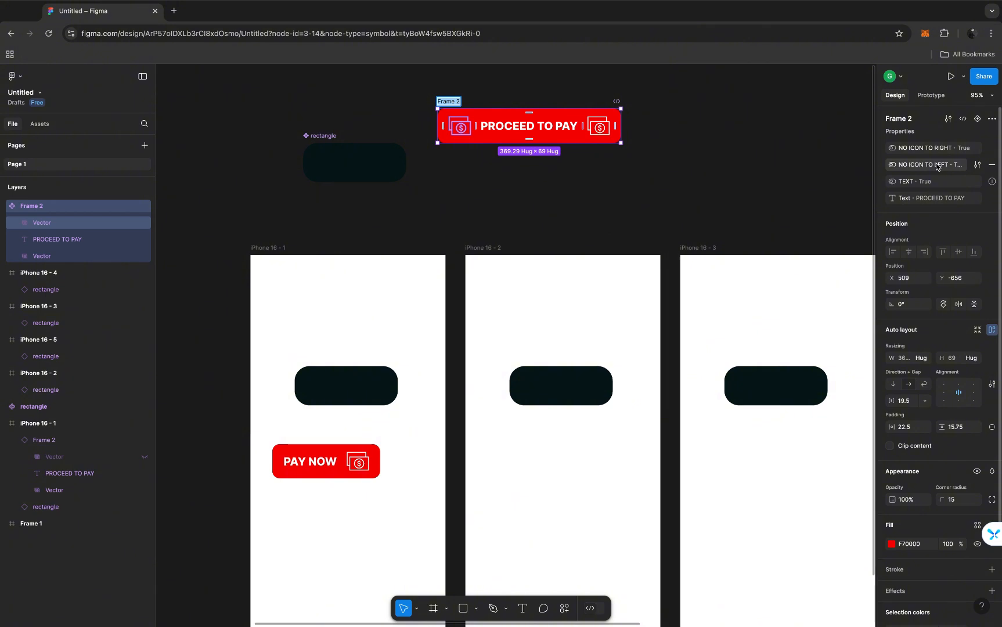
pyautogui.click(675, 215)
# Move the main PROCEED TO PAY component slightly up and to the right, to about X 540, Y -694
pyautogui.hscroll(3, 675, 216)
pyautogui.scroll(2, 675, 215)
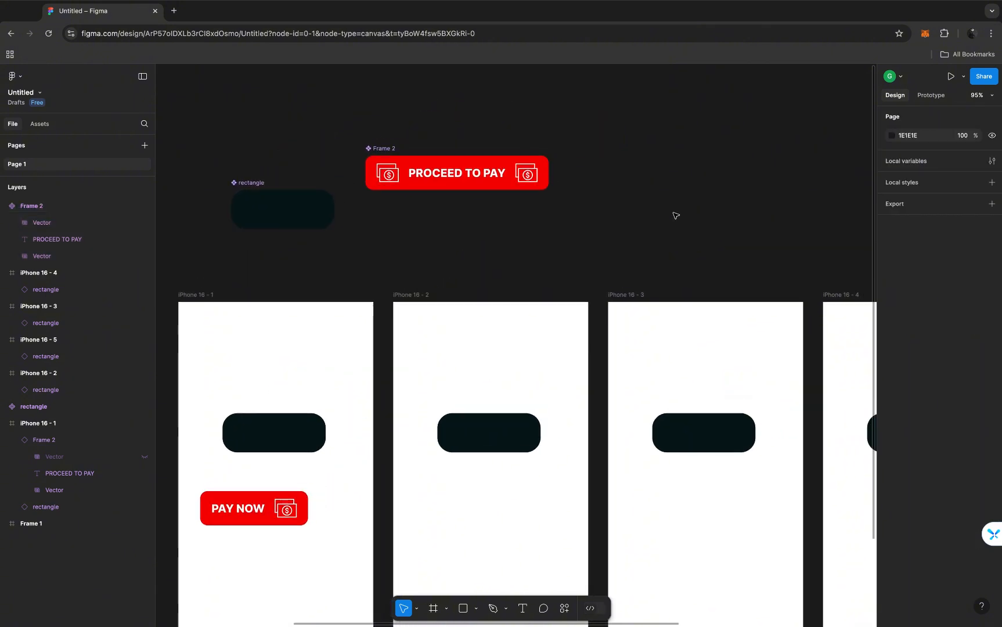
pyautogui.scroll(-2, 675, 216)
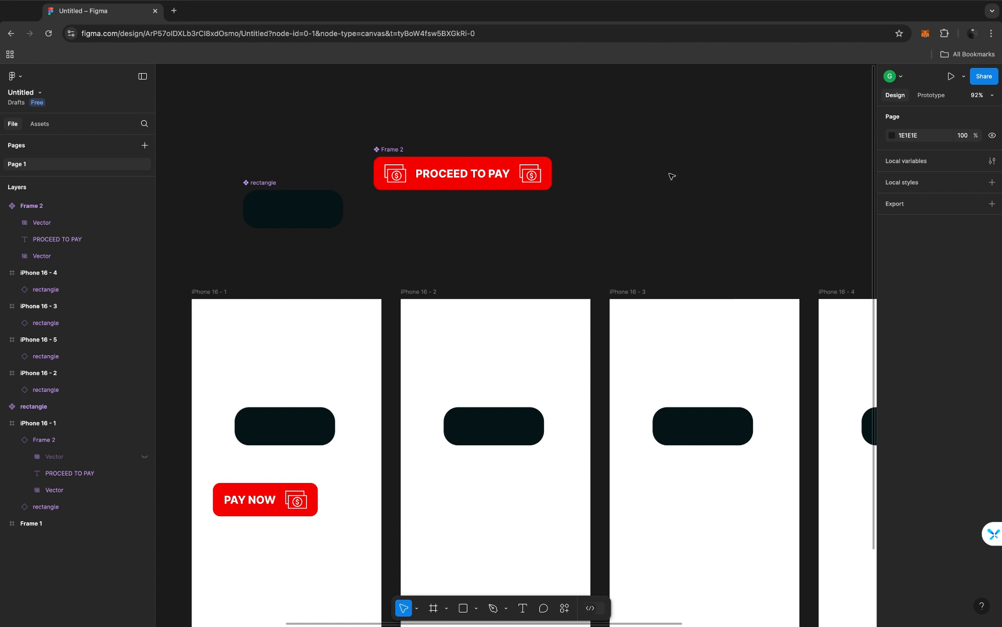
pyautogui.click(392, 149)
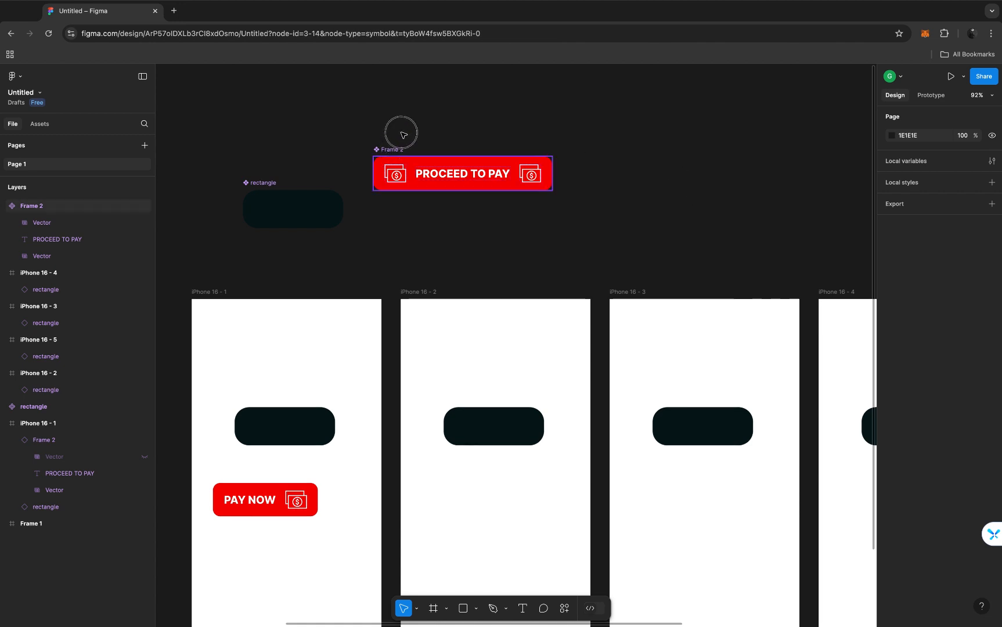
pyautogui.moveTo(386, 151); pyautogui.dragTo(401, 133)
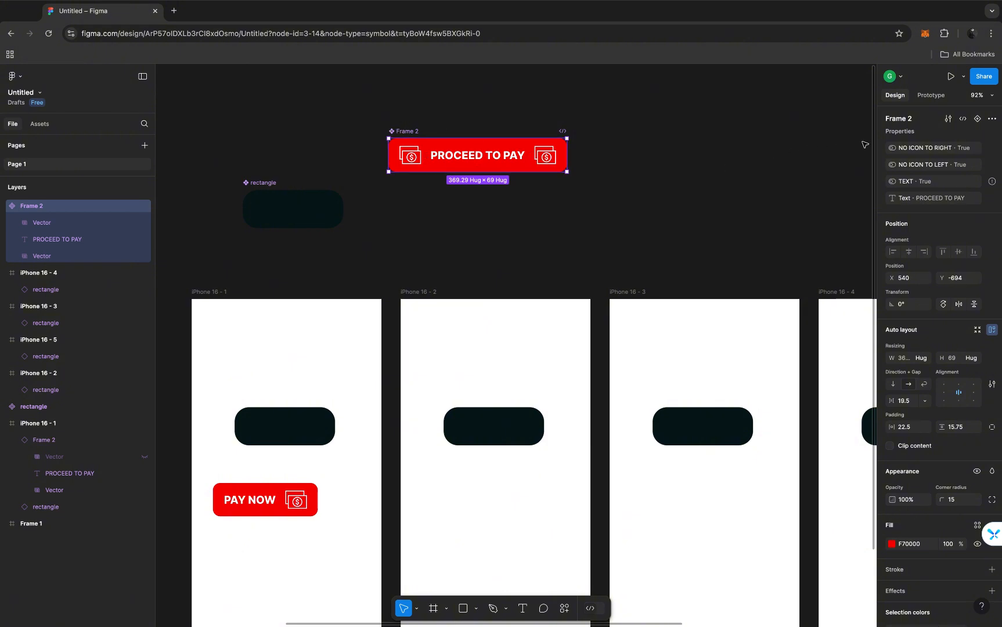
# Add a second variant to the PROCEED TO PAY component and recolour its red background to blue 009CF7
pyautogui.click(978, 119)
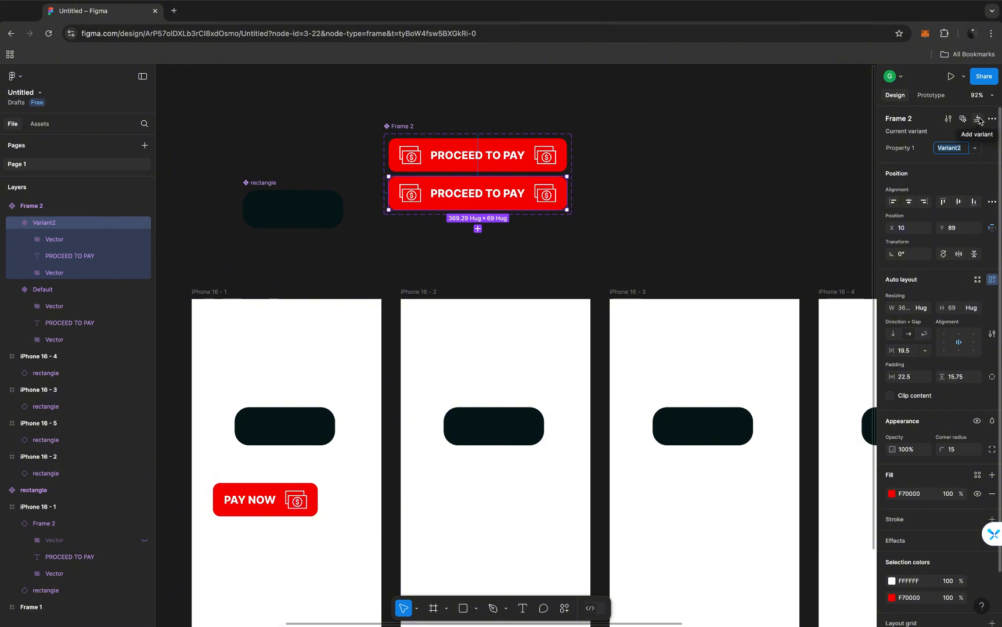
pyautogui.click(520, 207)
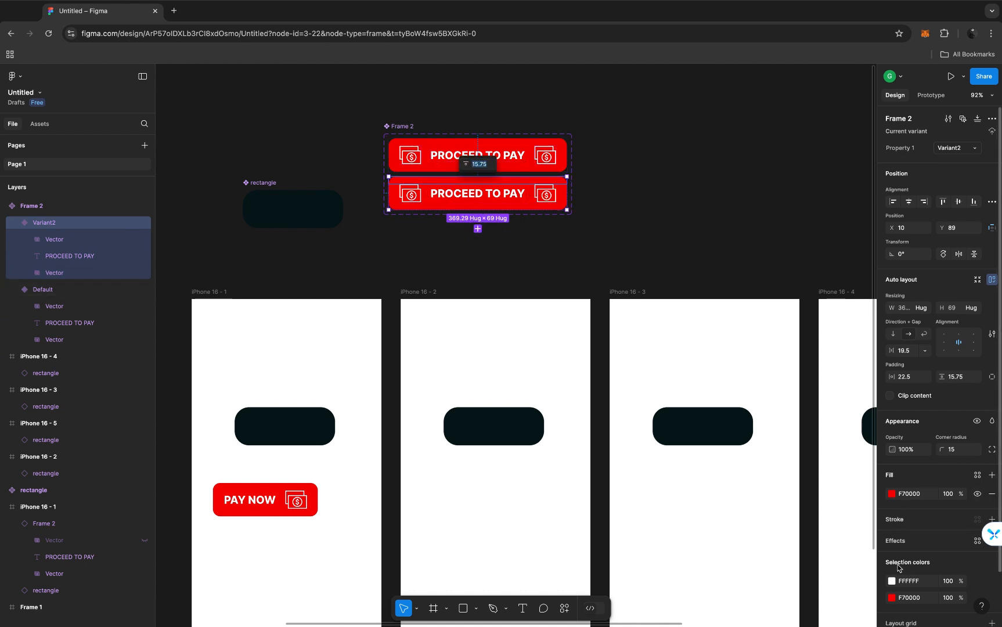
pyautogui.click(893, 599)
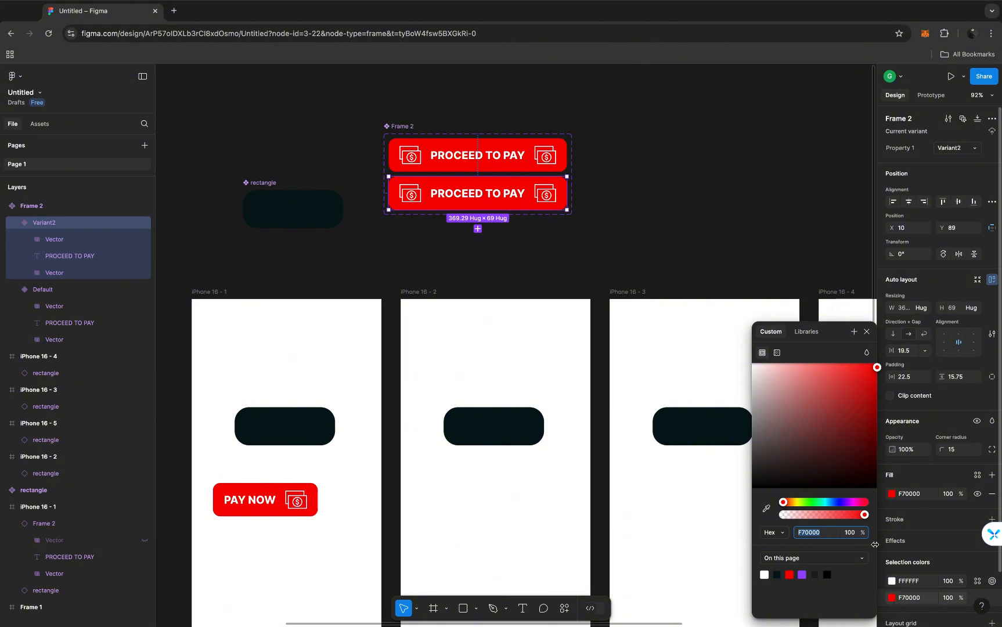
pyautogui.click(830, 503)
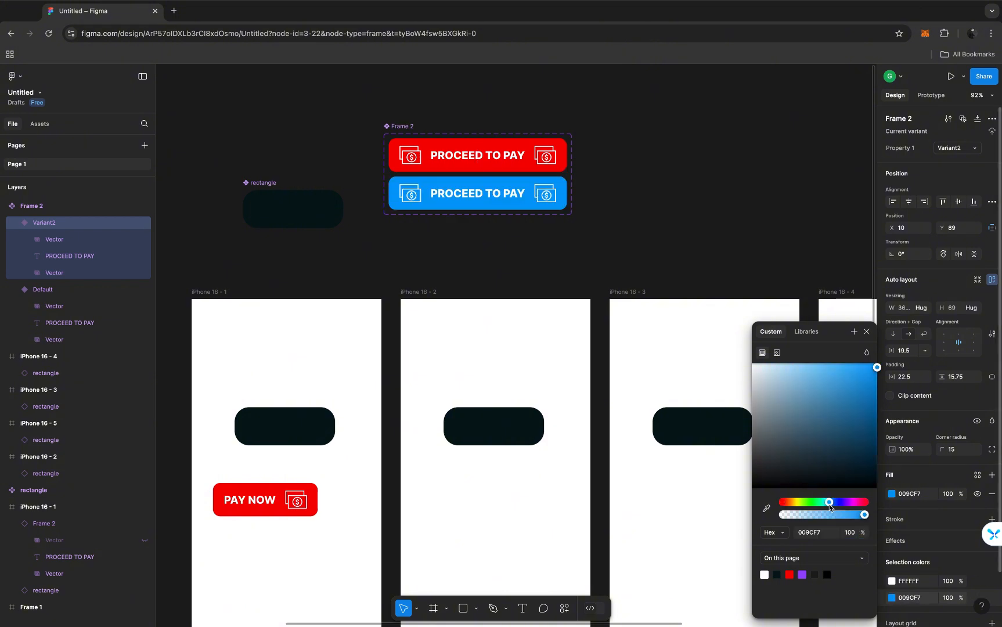
pyautogui.click(866, 334)
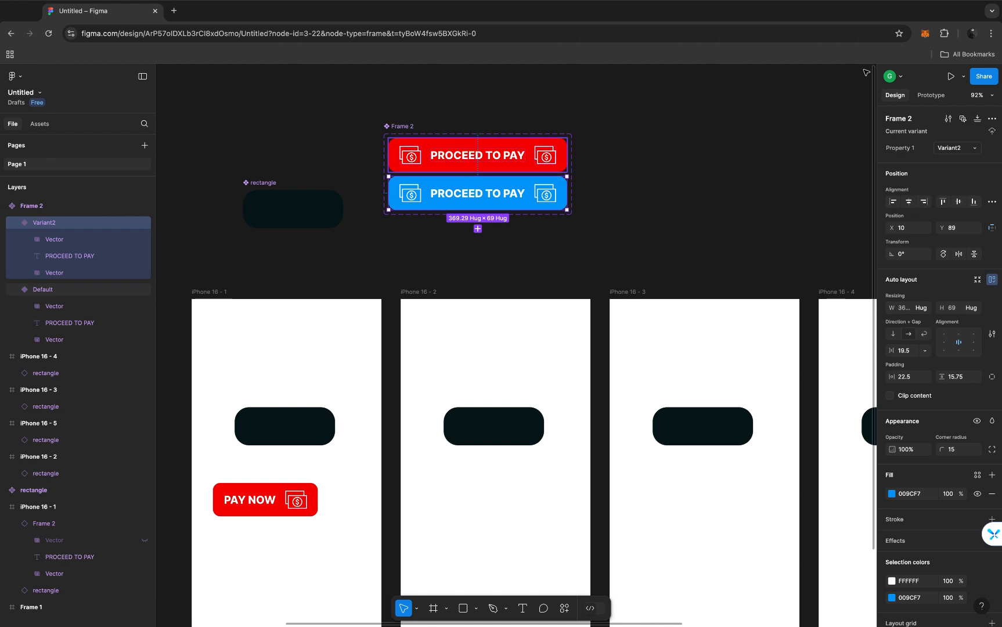
# Create a prototype interaction from the red default variant to Variant2 with a While hovering trigger
pyautogui.click(931, 94)
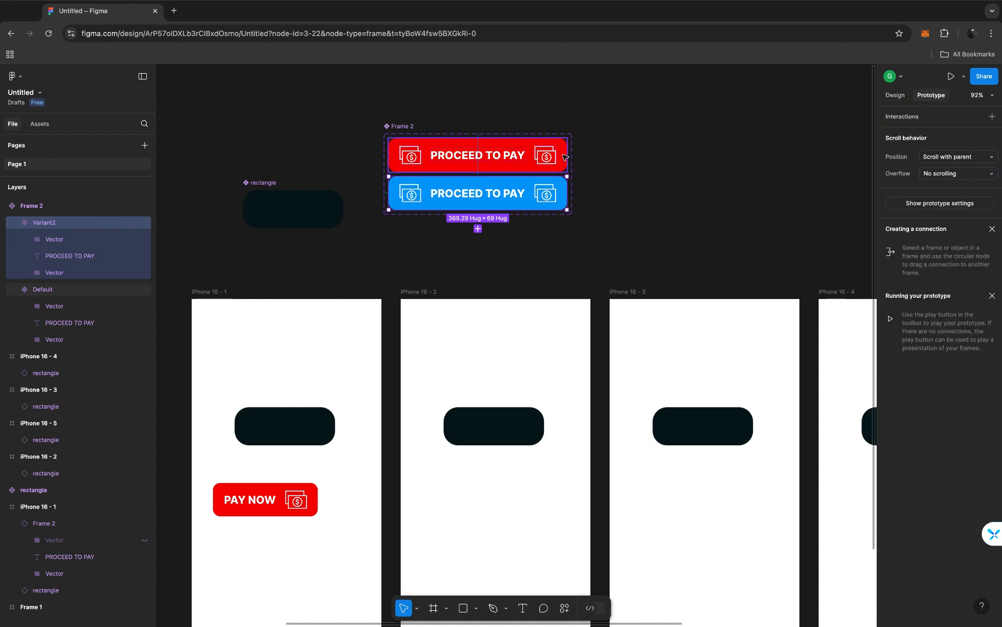
pyautogui.click(487, 170)
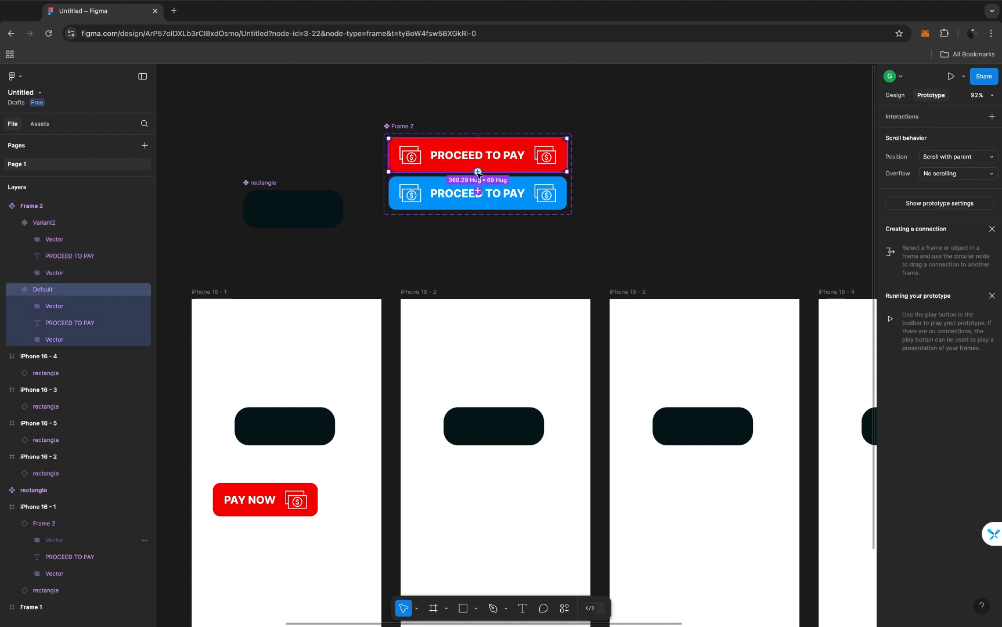
pyautogui.moveTo(477, 172); pyautogui.dragTo(495, 183)
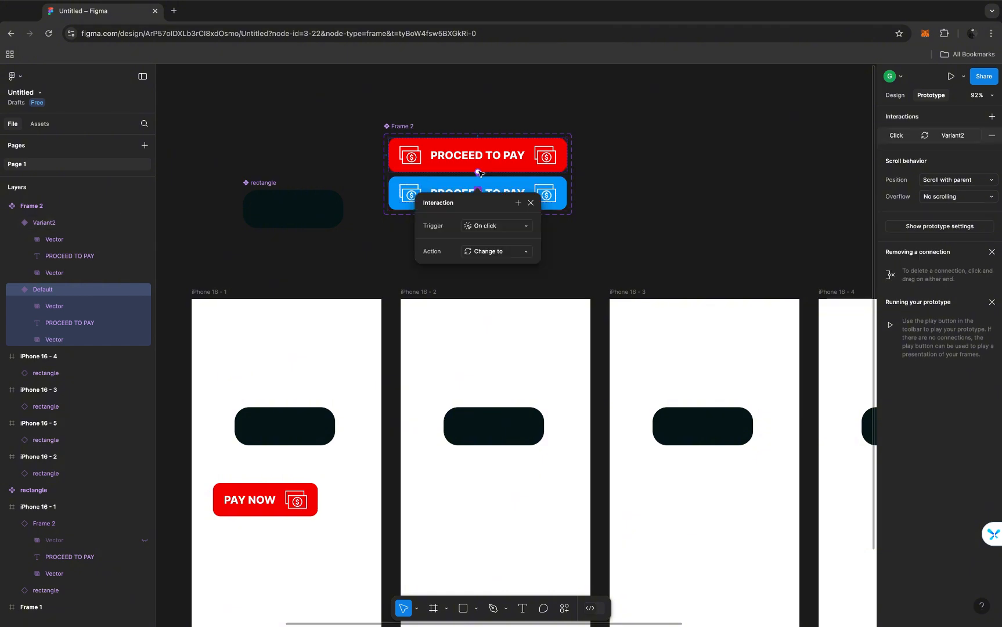
pyautogui.click(514, 230)
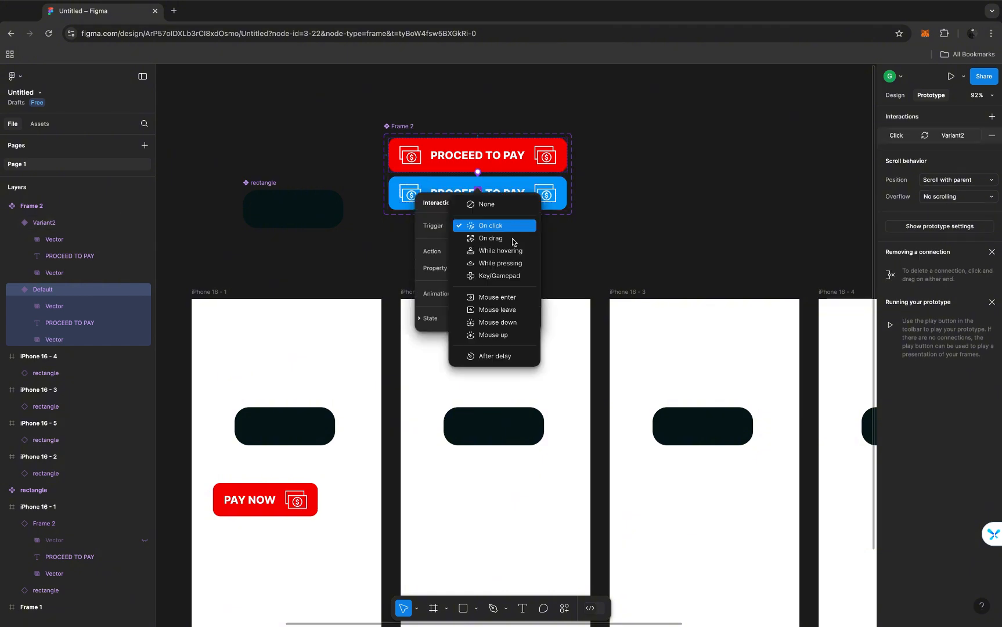
pyautogui.click(513, 250)
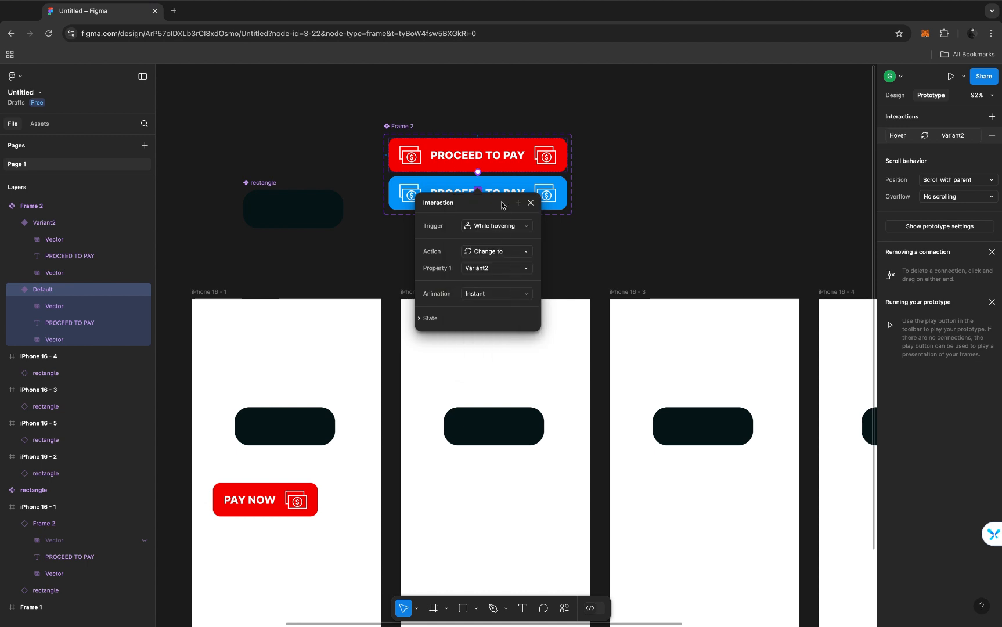
pyautogui.click(531, 203)
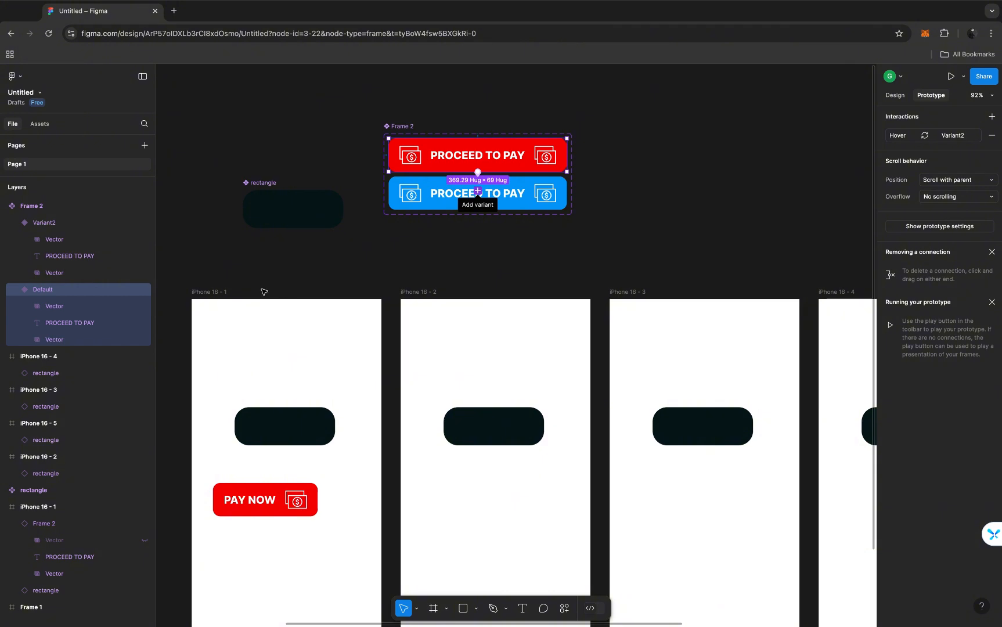
# Preview the iPhone 16 - 1 frame to test the PAY NOW button's hover behaviour, and close the preview
pyautogui.click(209, 297)
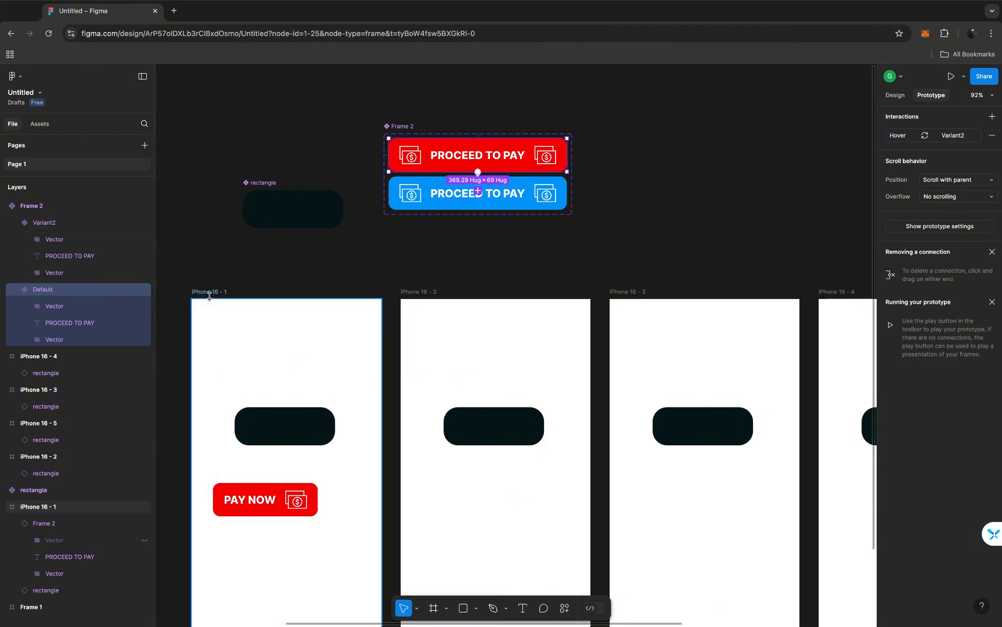
pyautogui.click(963, 77)
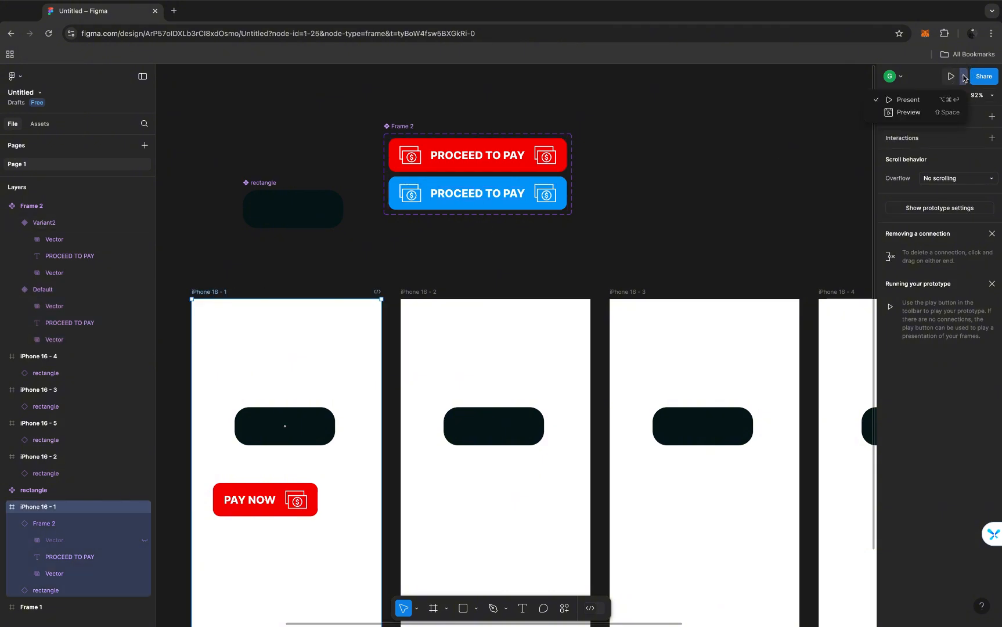
pyautogui.click(889, 114)
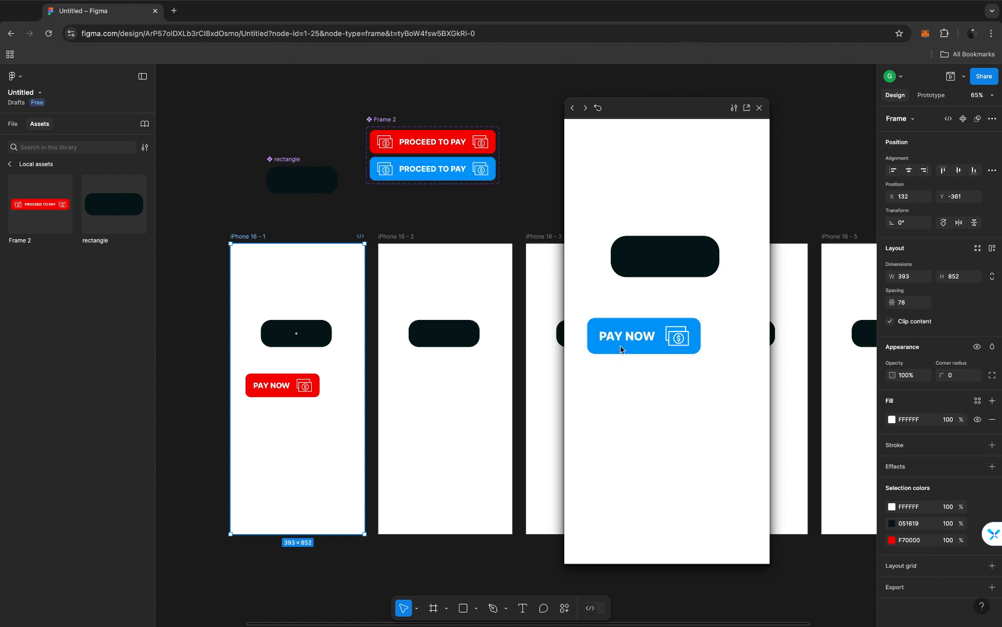
pyautogui.click(759, 108)
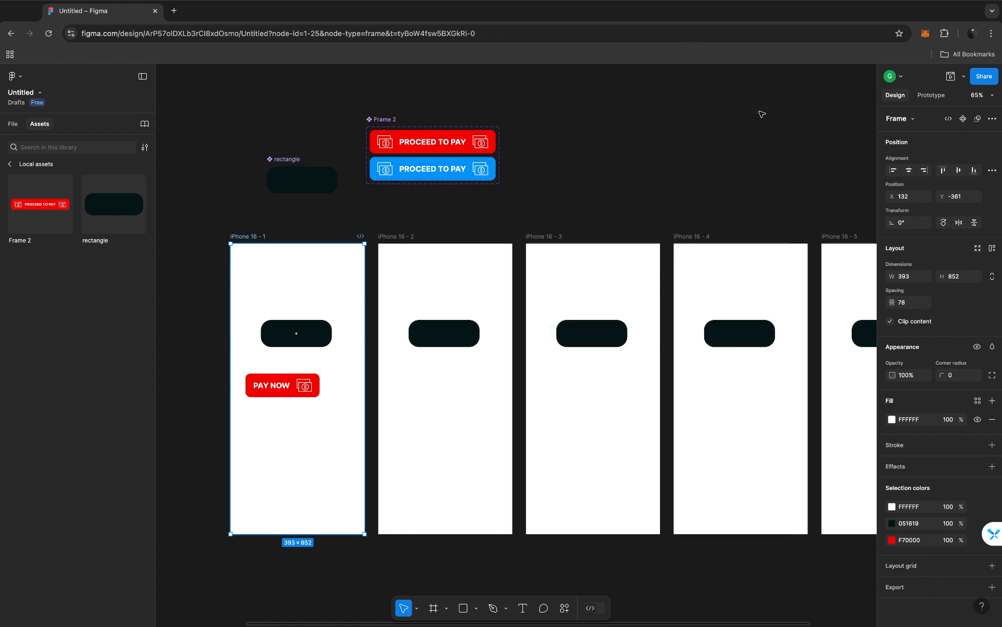
# Draw a frame about 232 × 97 above iPhone 16 - 3 and 4, and fill it with red FD0000
pyautogui.hscroll(2, 663, 135)
pyautogui.scroll(1, 663, 134)
pyautogui.hscroll(1, 665, 135)
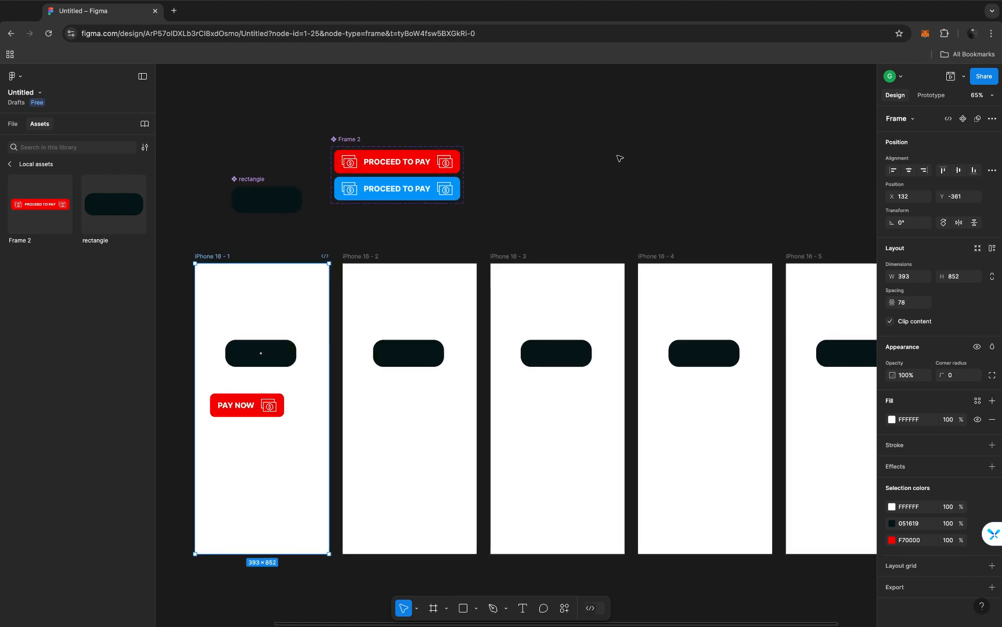
pyautogui.press('f')
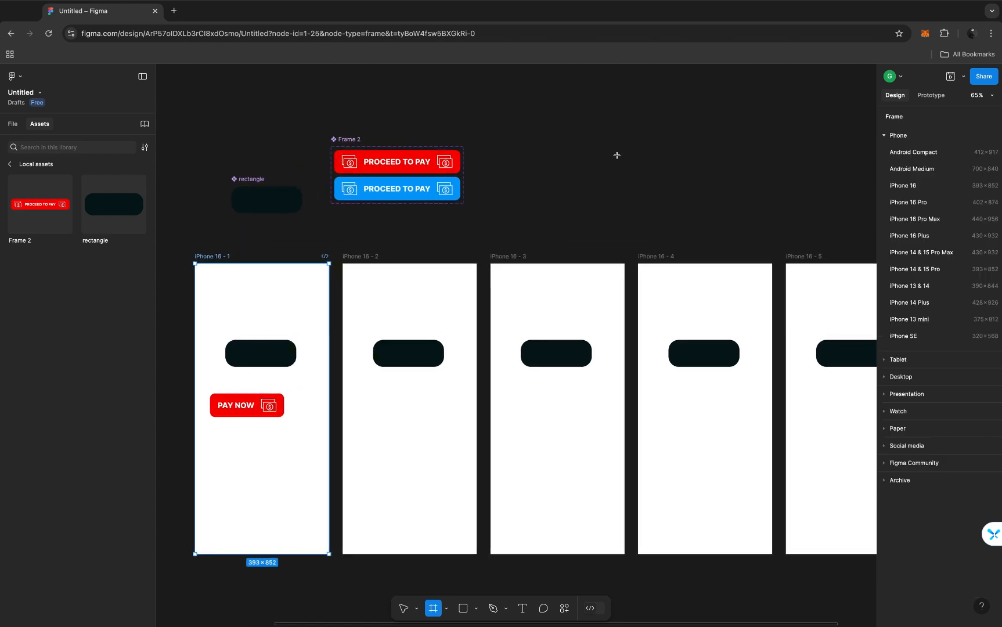
pyautogui.moveTo(588, 132); pyautogui.dragTo(666, 165)
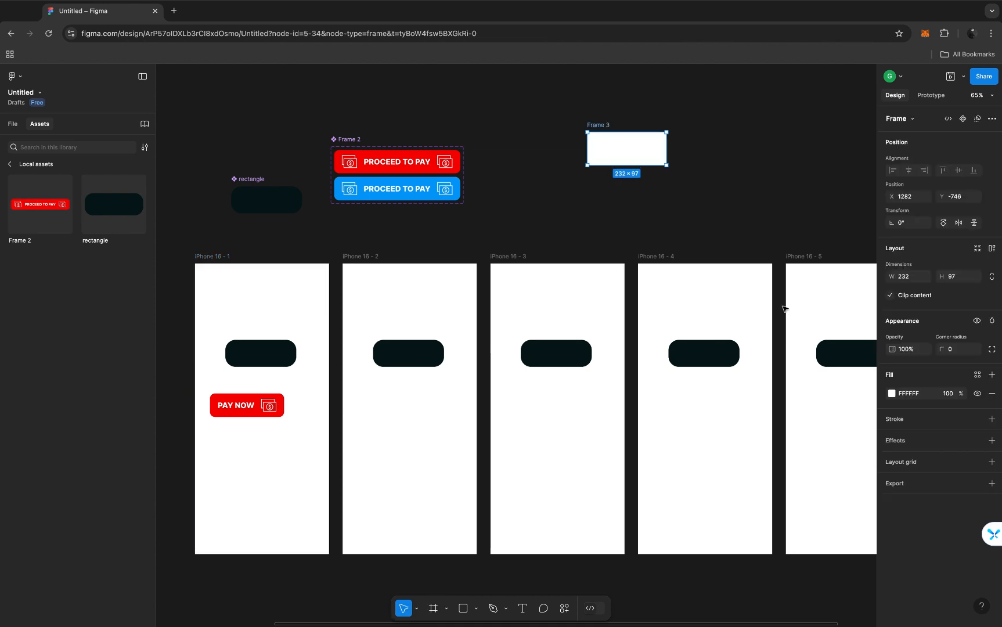
pyautogui.click(892, 396)
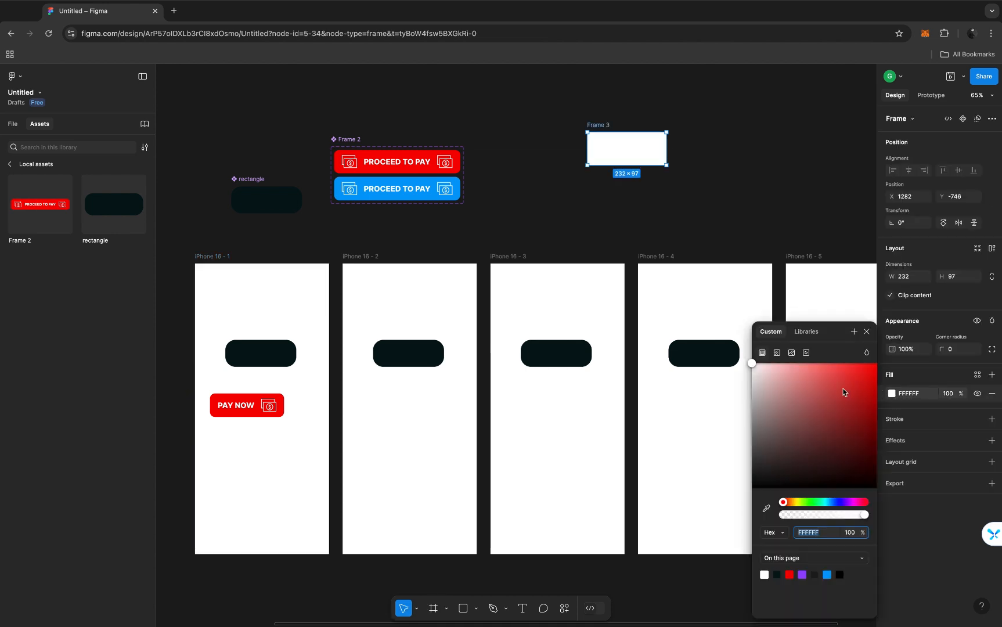
pyautogui.write('FD0000')
pyautogui.press('Return')
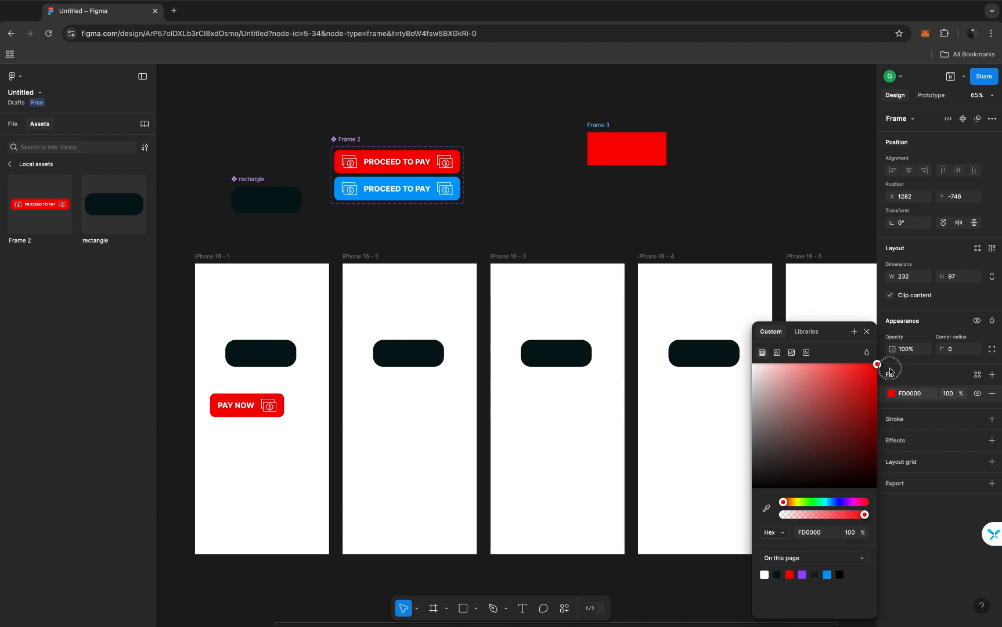
pyautogui.click(867, 332)
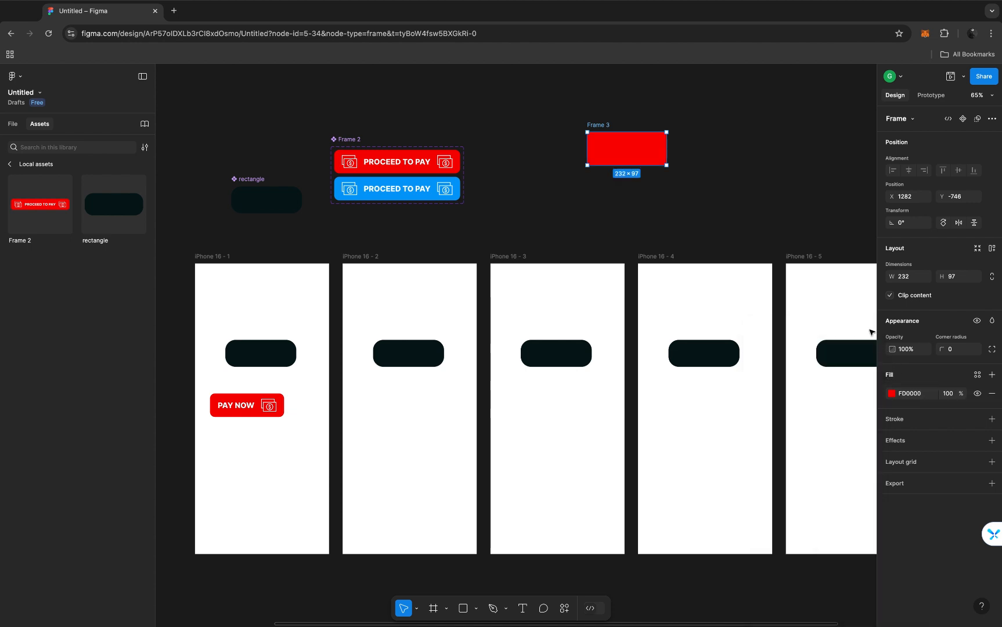
# Turn the new red frame into a component and add a second variant with the property value NO
pyautogui.click(964, 120)
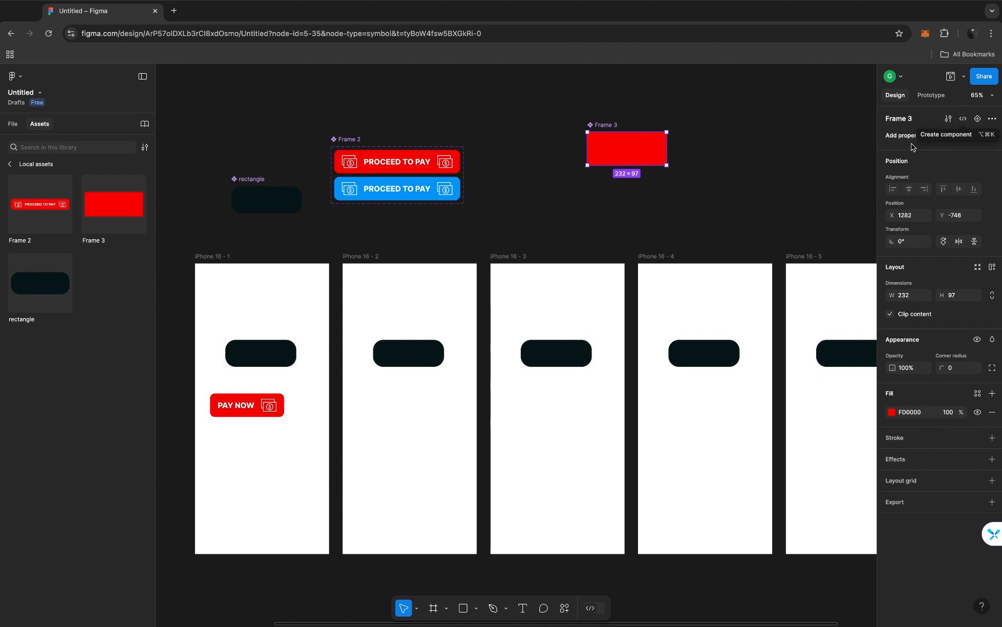
pyautogui.click(978, 119)
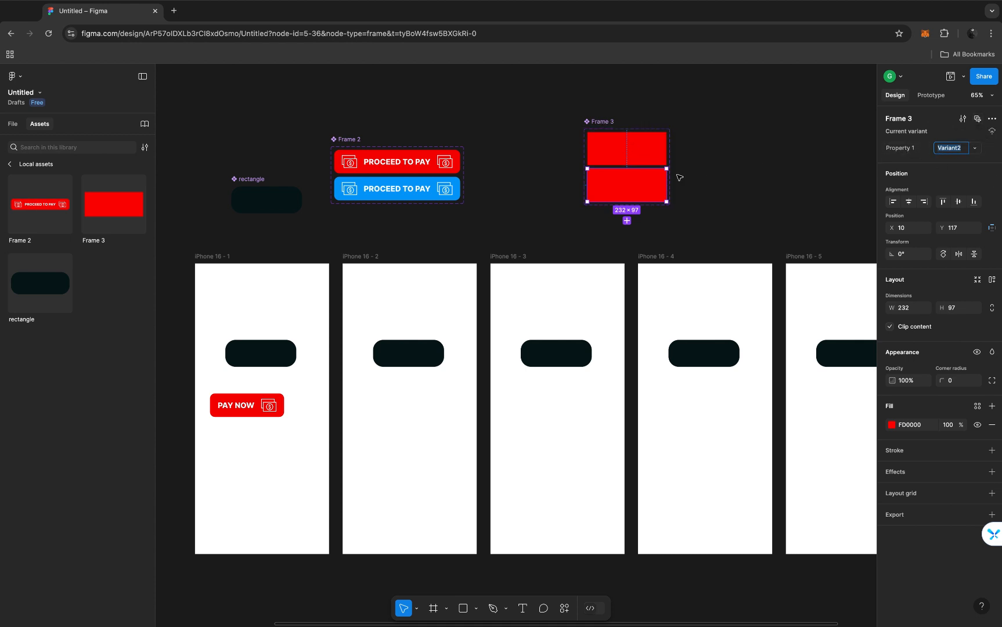
pyautogui.write('NO')
# Set the property value of Frame 3's upper variant to YES
pyautogui.click(641, 151)
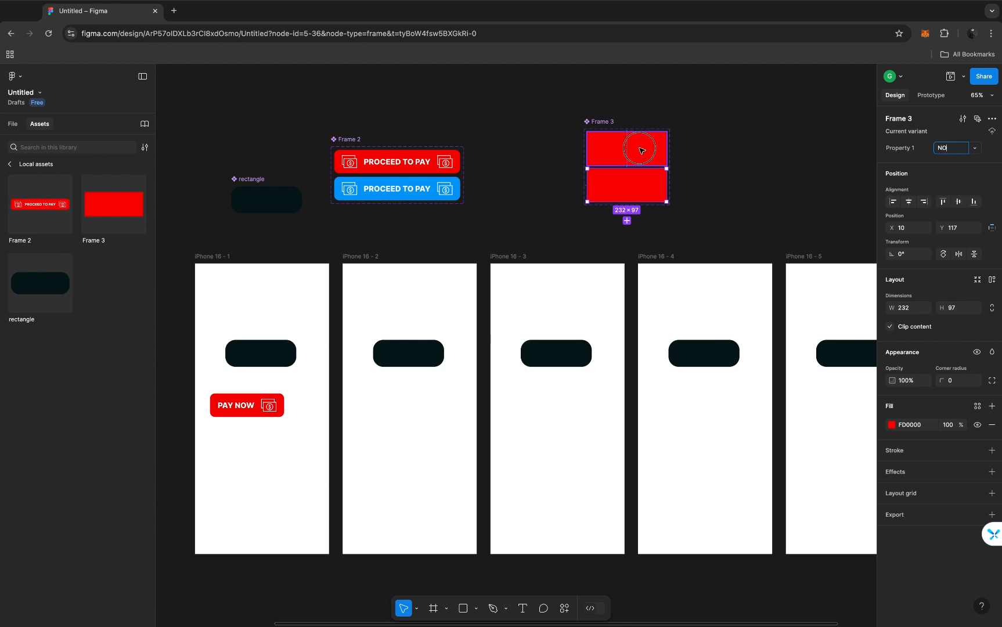
pyautogui.click(962, 149)
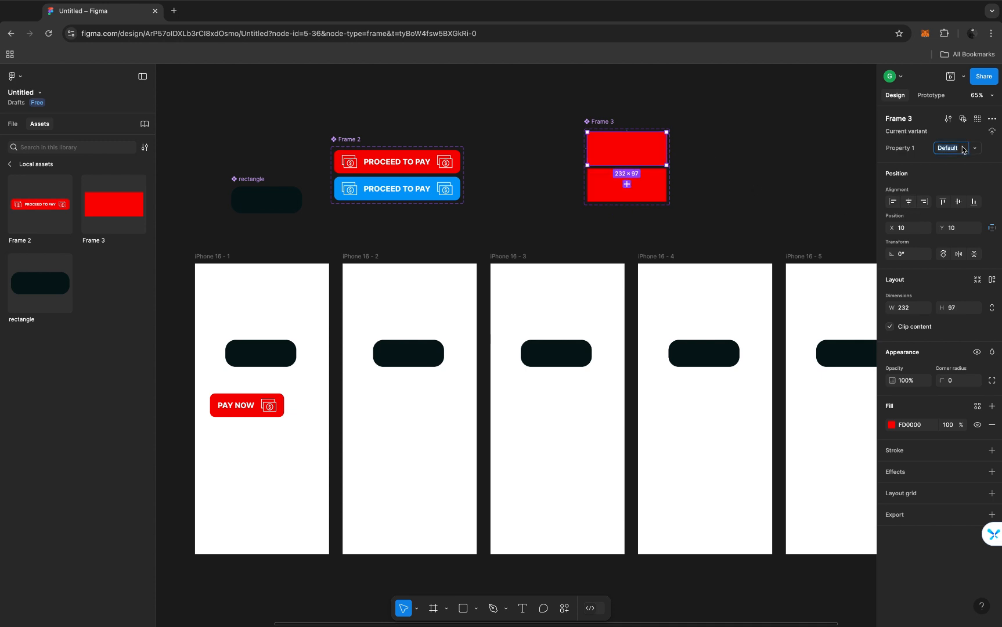
pyautogui.write('YES')
pyautogui.press('Return')
# Rename the variant property of the Frame 3 component to ACTIVE
pyautogui.click(651, 188)
pyautogui.click(639, 149)
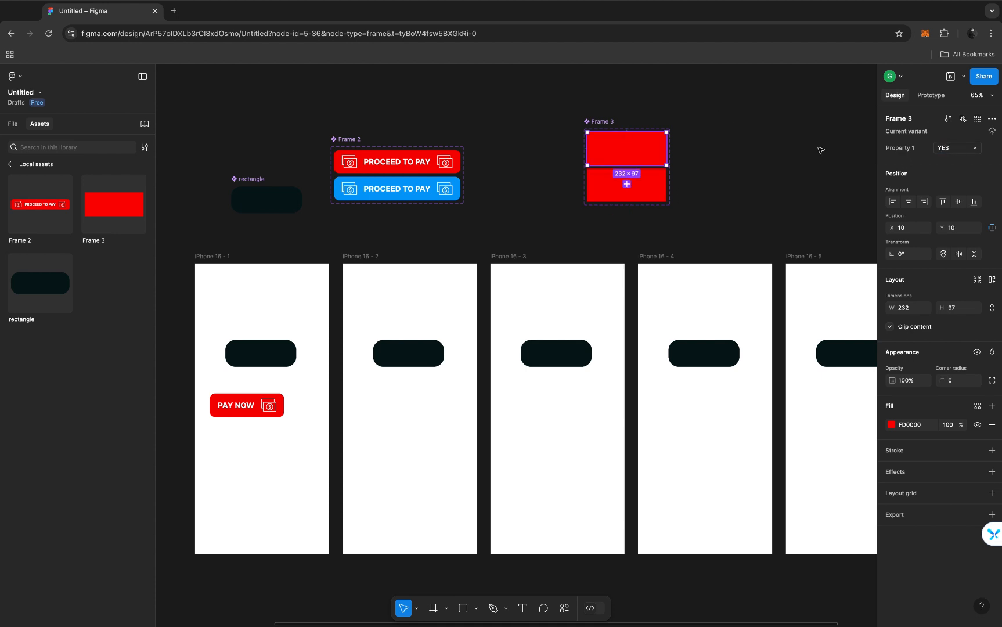
pyautogui.doubleClick(906, 150)
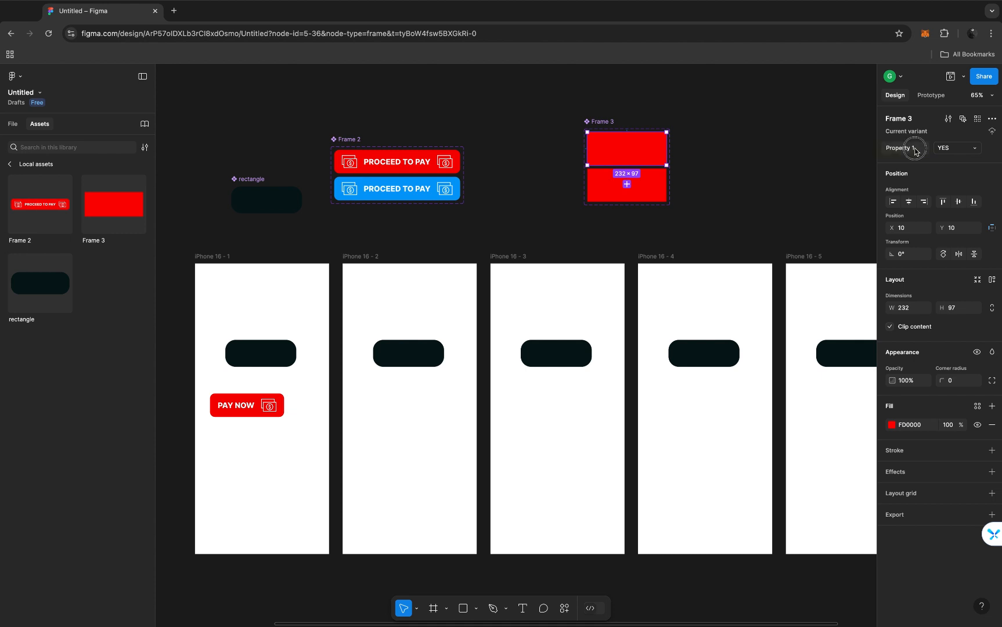
pyautogui.write('ACTIVE')
pyautogui.press('Return')
# Change the fill of Frame 3's NO variant to light blue 00D7FD
pyautogui.click(648, 194)
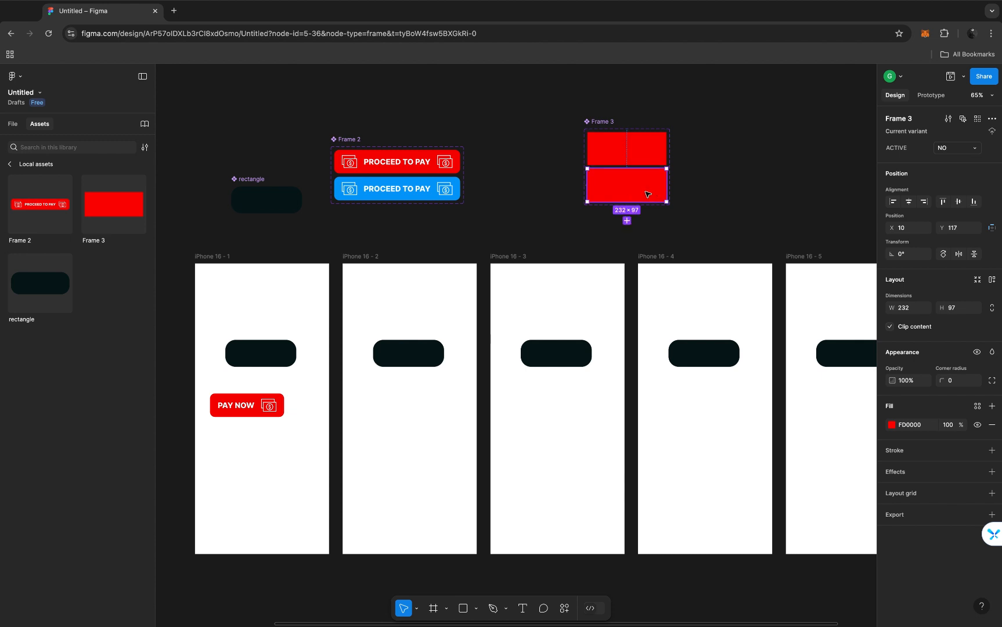
pyautogui.click(891, 425)
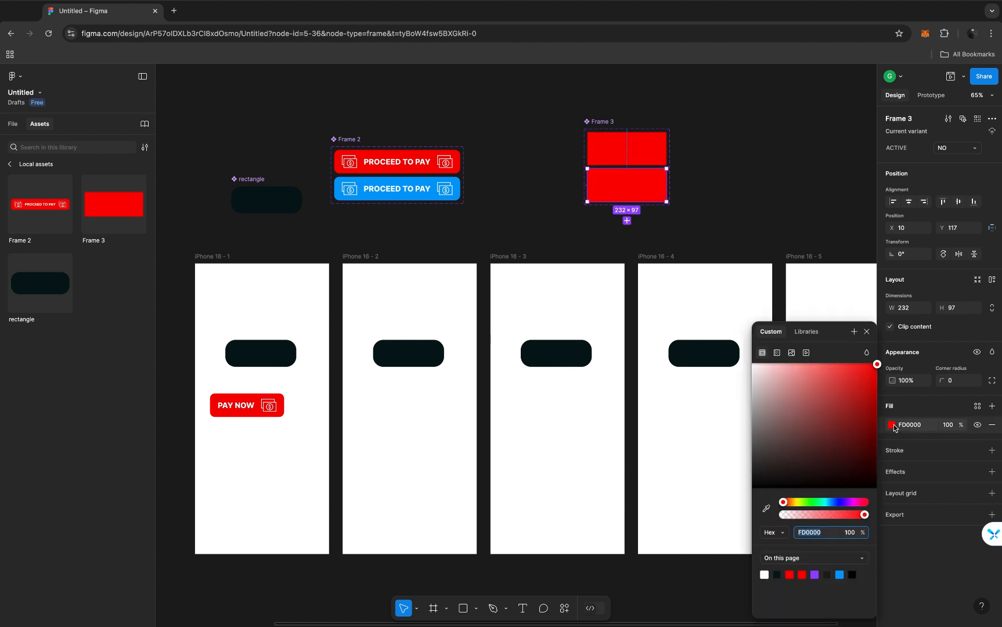
pyautogui.click(826, 505)
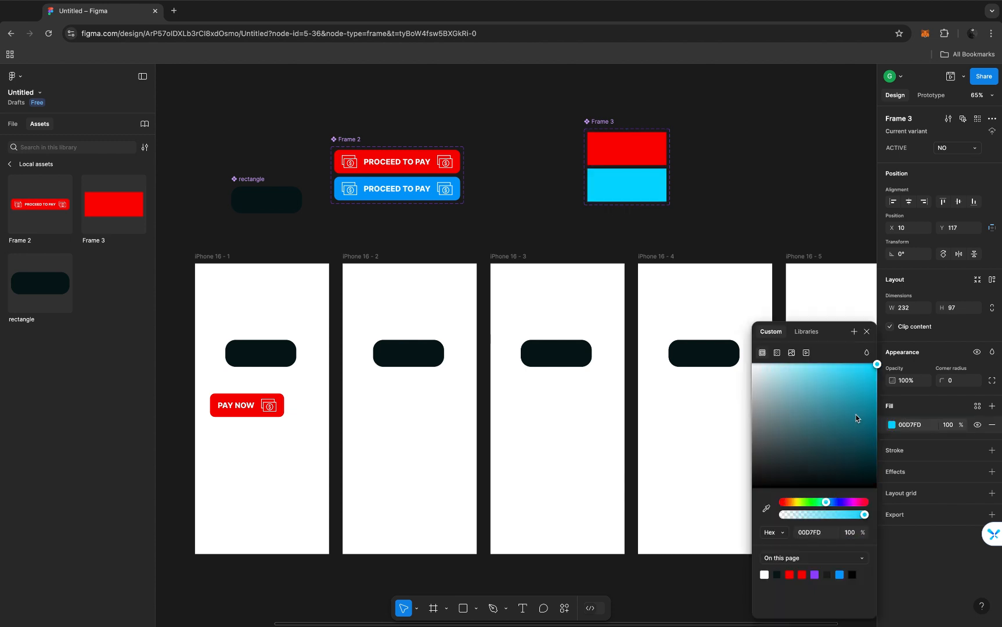
pyautogui.click(867, 332)
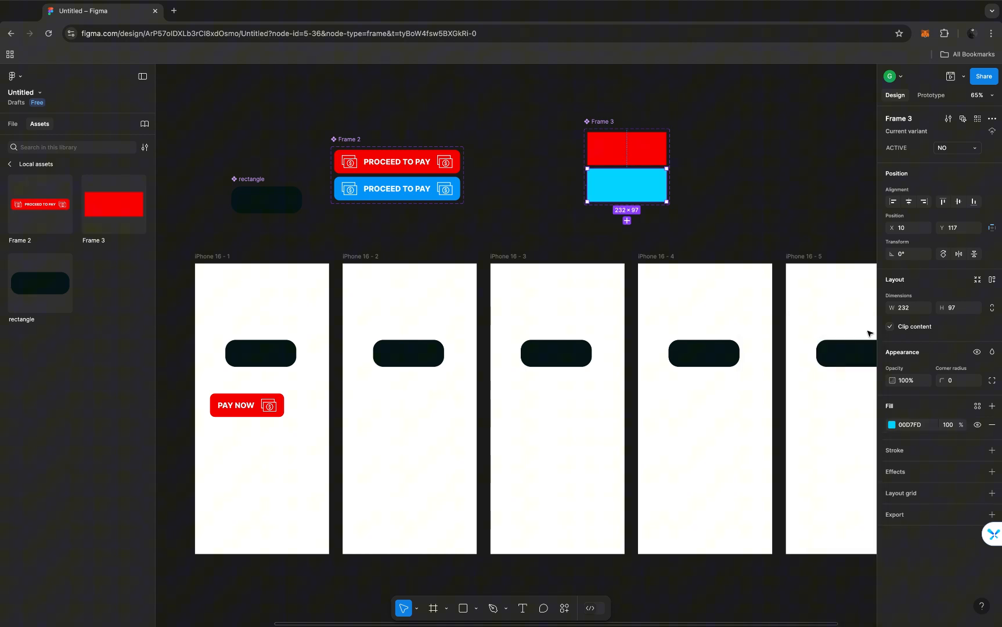
# Place an instance of Frame 3 from the local assets below the dark rectangle in iPhone 16 - 2, at about X 64, Y 397
pyautogui.click(600, 121)
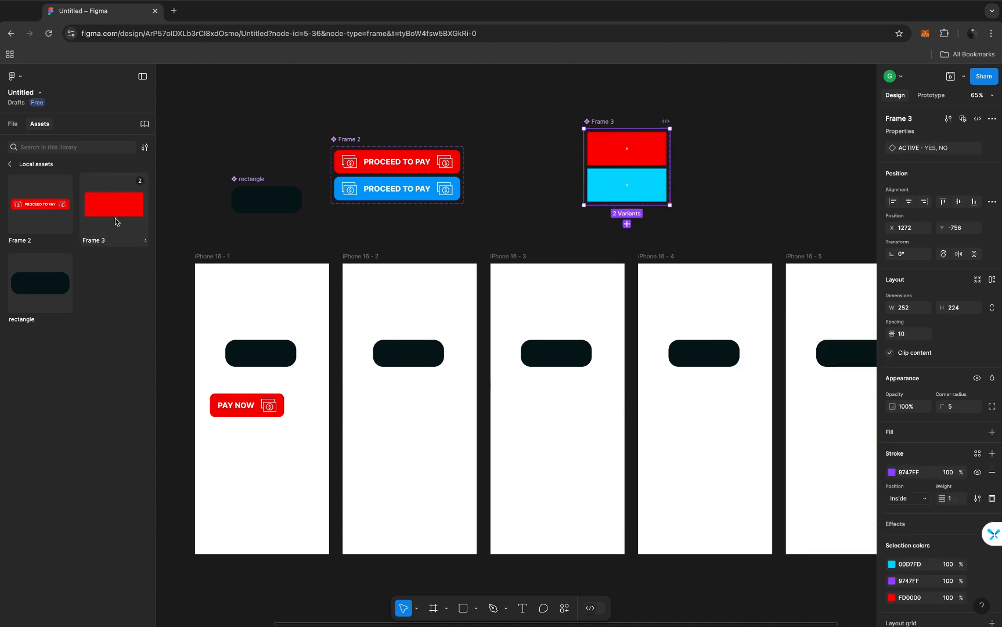
pyautogui.moveTo(115, 218); pyautogui.dragTo(406, 432)
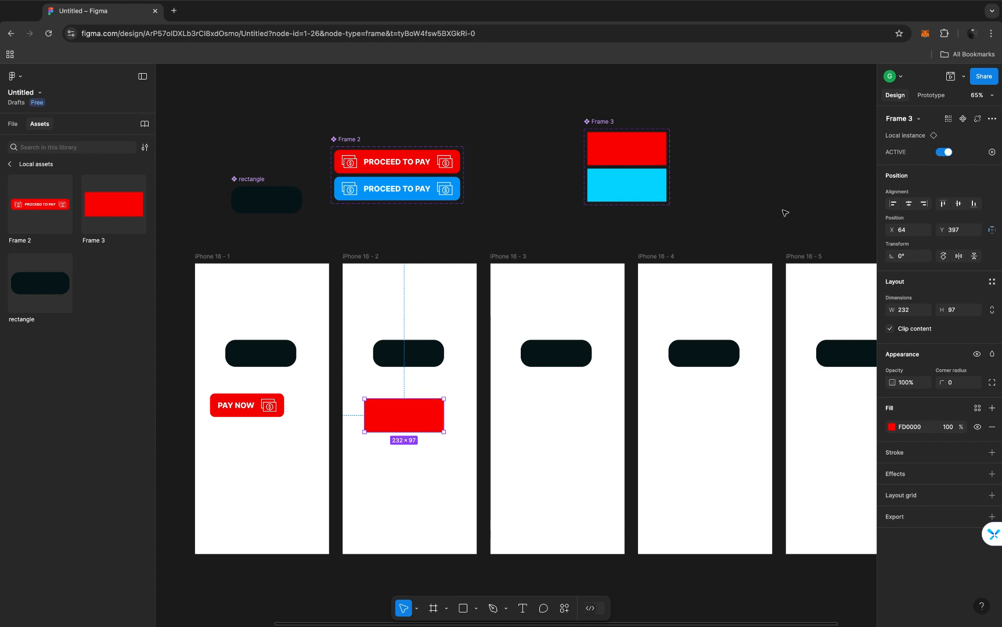
pyautogui.scroll(5, 404, 387)
pyautogui.scroll(1, 405, 389)
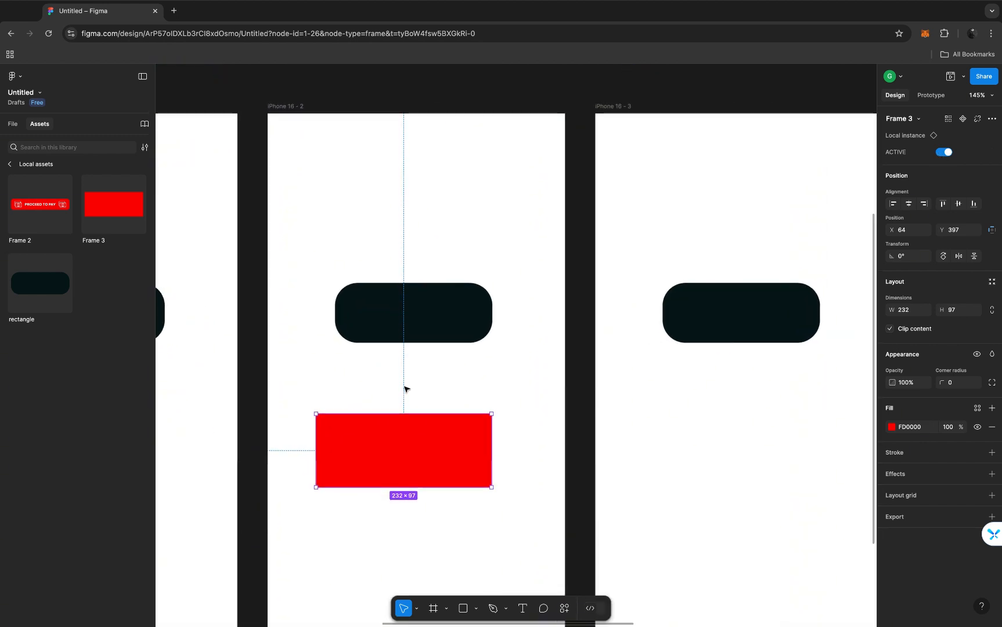
pyautogui.scroll(-2, 406, 387)
pyautogui.hscroll(-1, 406, 388)
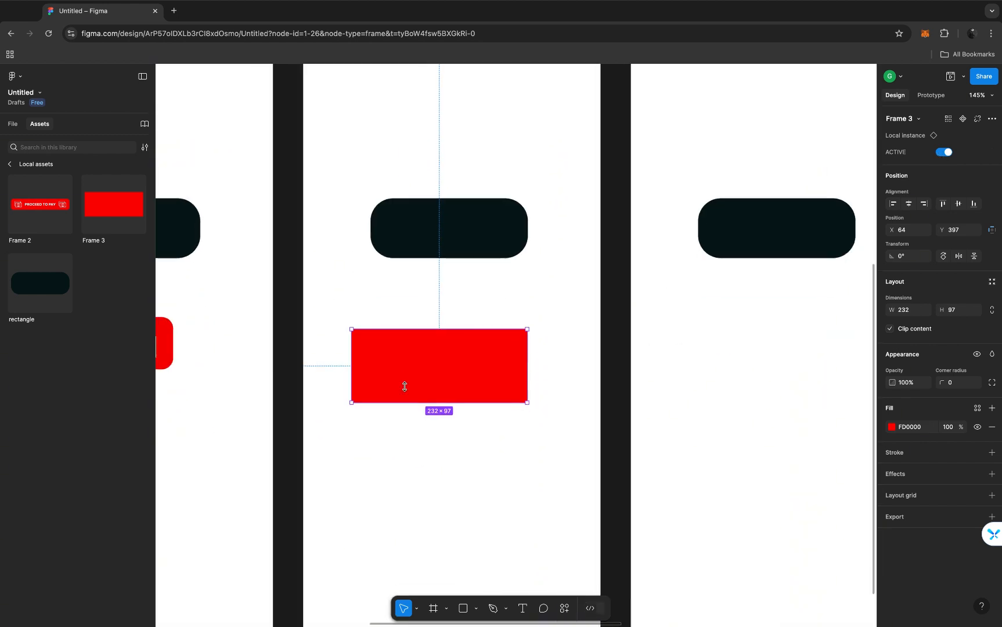
# Test the ACTIVE toggle of the Frame 3 instance in iPhone 16 - 2 by switching it repeatedly, and leave it off
pyautogui.click(943, 153)
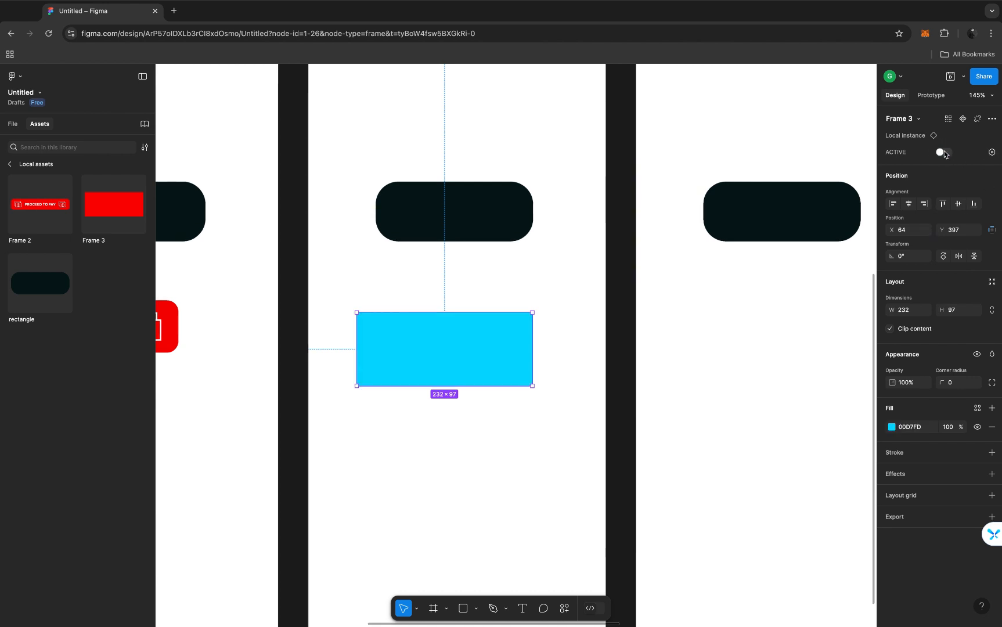
pyautogui.click(948, 155)
pyautogui.click(948, 155)
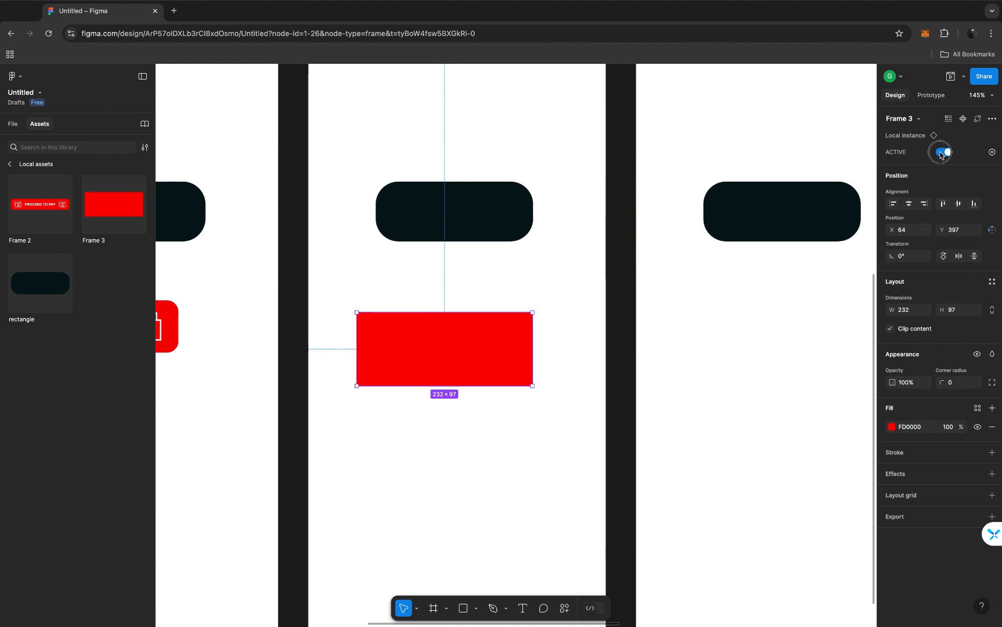
pyautogui.click(948, 155)
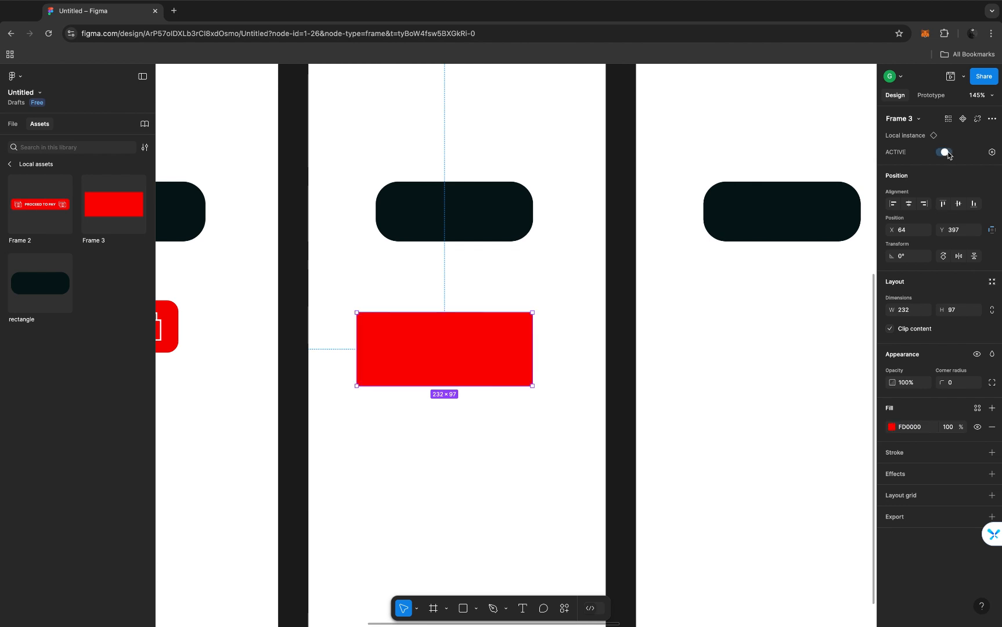
pyautogui.click(943, 153)
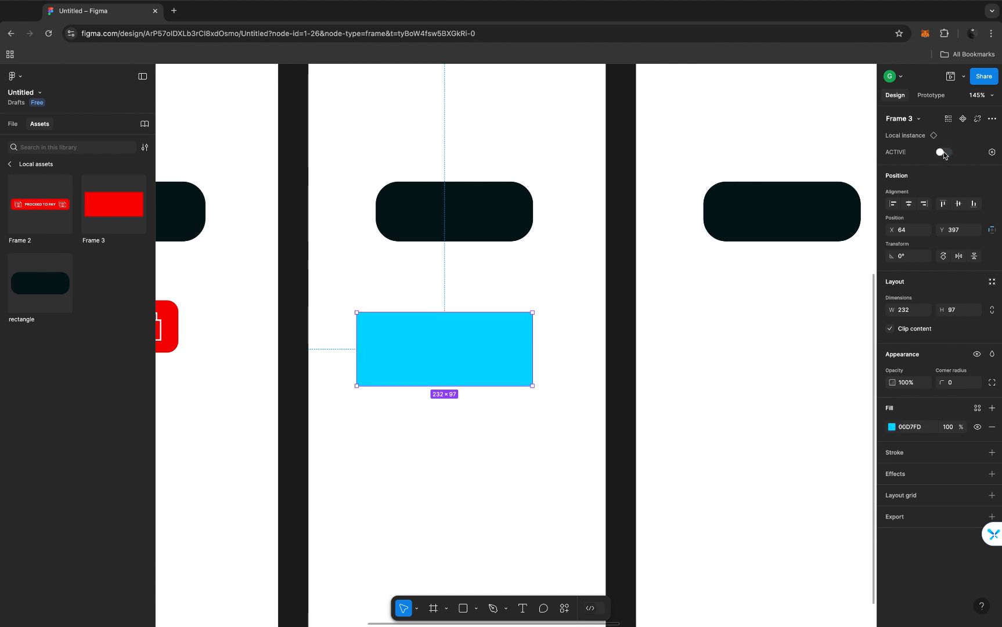
pyautogui.click(944, 153)
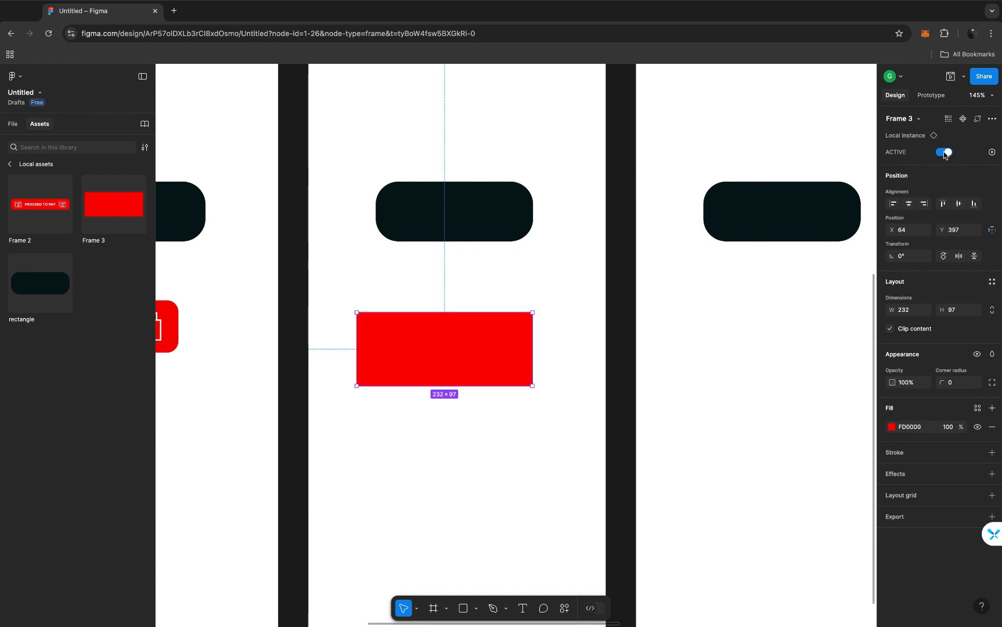
pyautogui.click(943, 153)
pyautogui.click(944, 153)
pyautogui.click(944, 153)
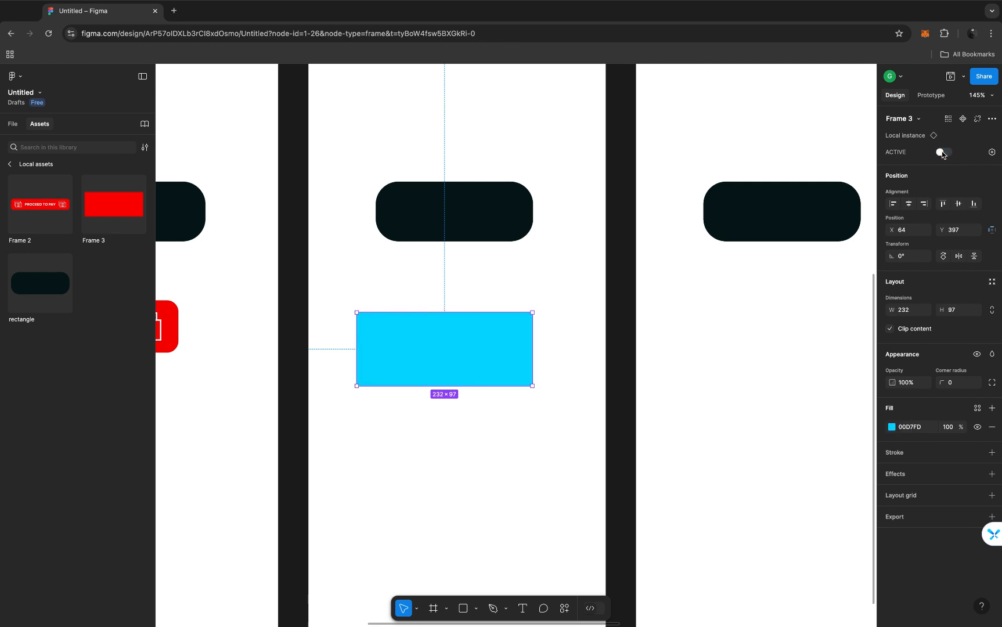
pyautogui.click(948, 156)
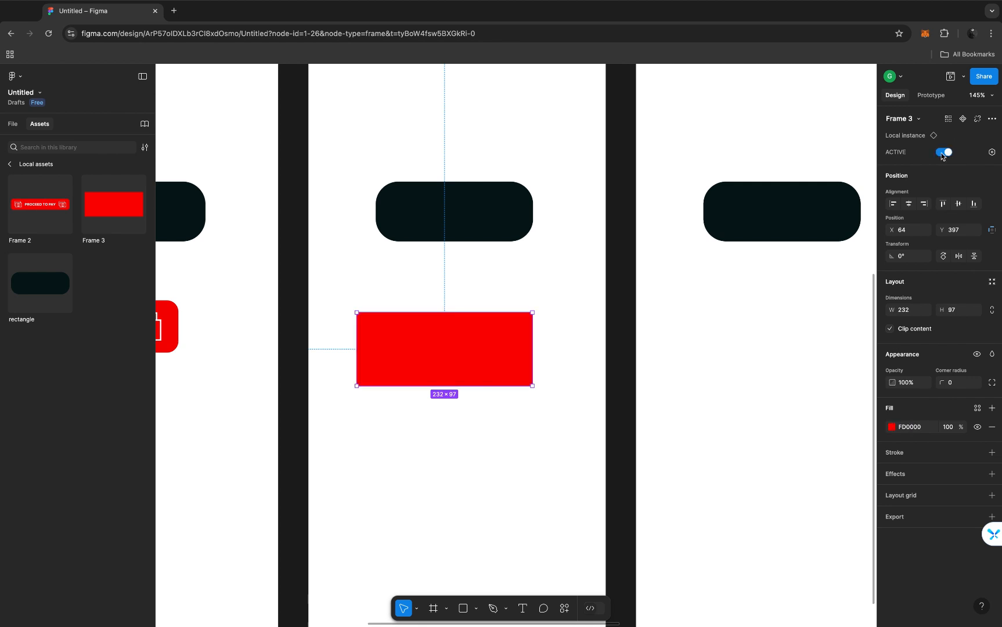
pyautogui.click(943, 154)
pyautogui.click(942, 153)
# Duplicate the Frame 3 instance from iPhone 16 - 2 into iPhone 16 - 3 at about X 89, Y 385, and switch the copy's ACTIVE property on
pyautogui.scroll(-5, 684, 249)
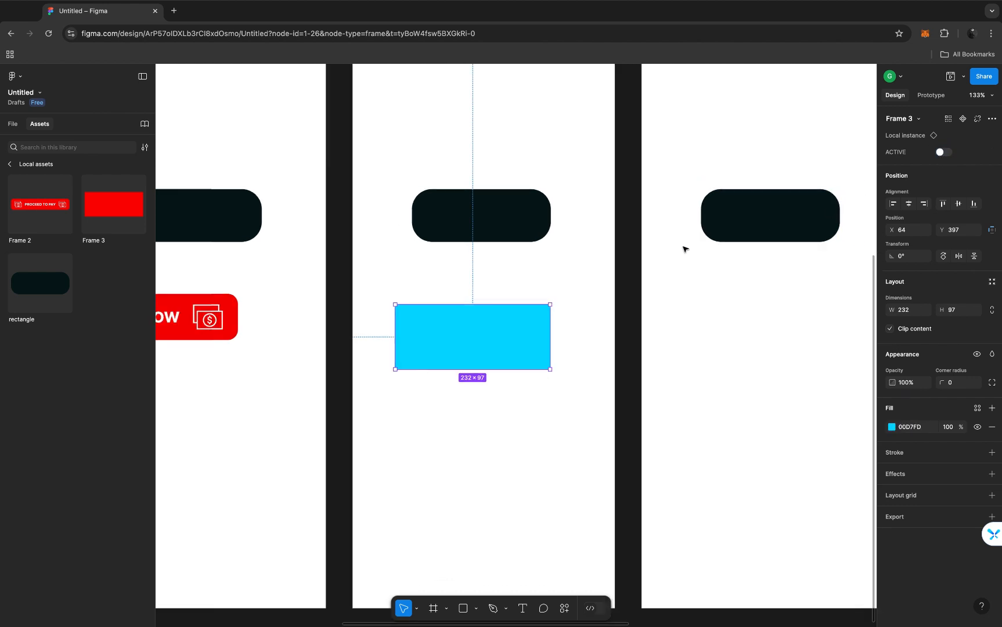
pyautogui.scroll(-2, 683, 248)
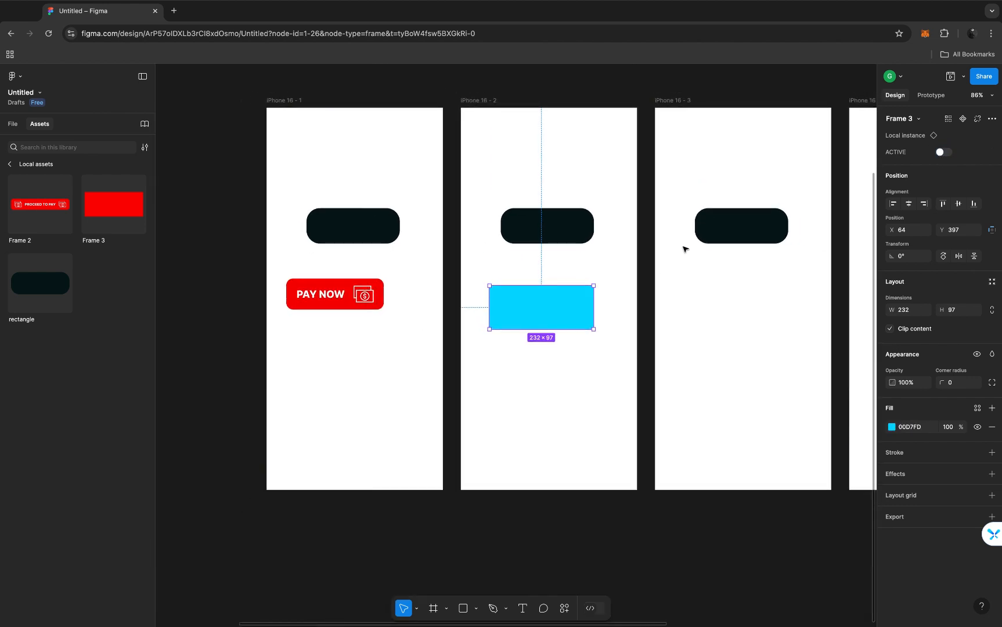
pyautogui.scroll(-5, 683, 248)
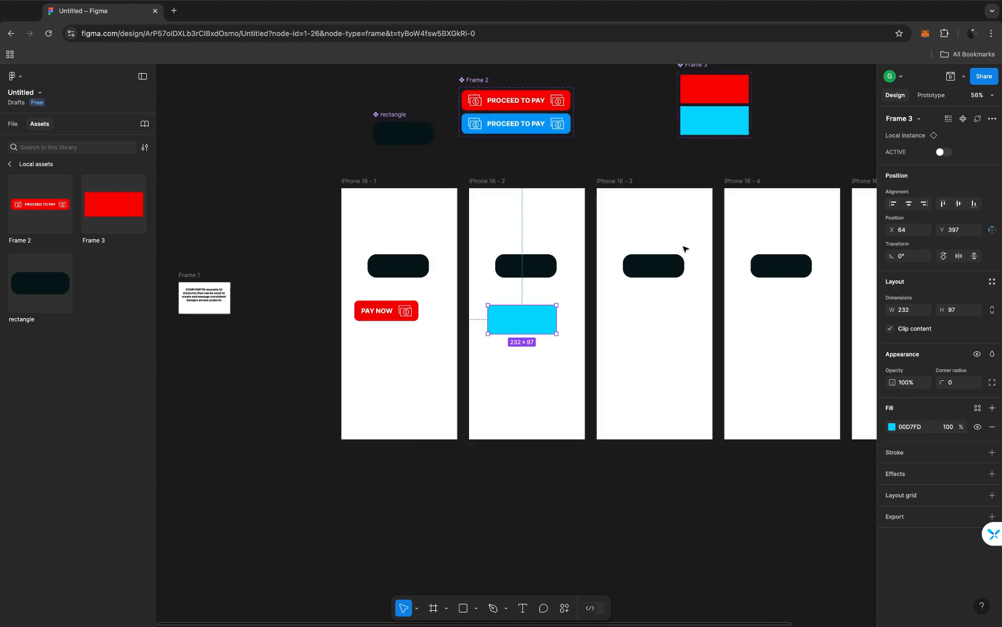
pyautogui.scroll(2, 684, 248)
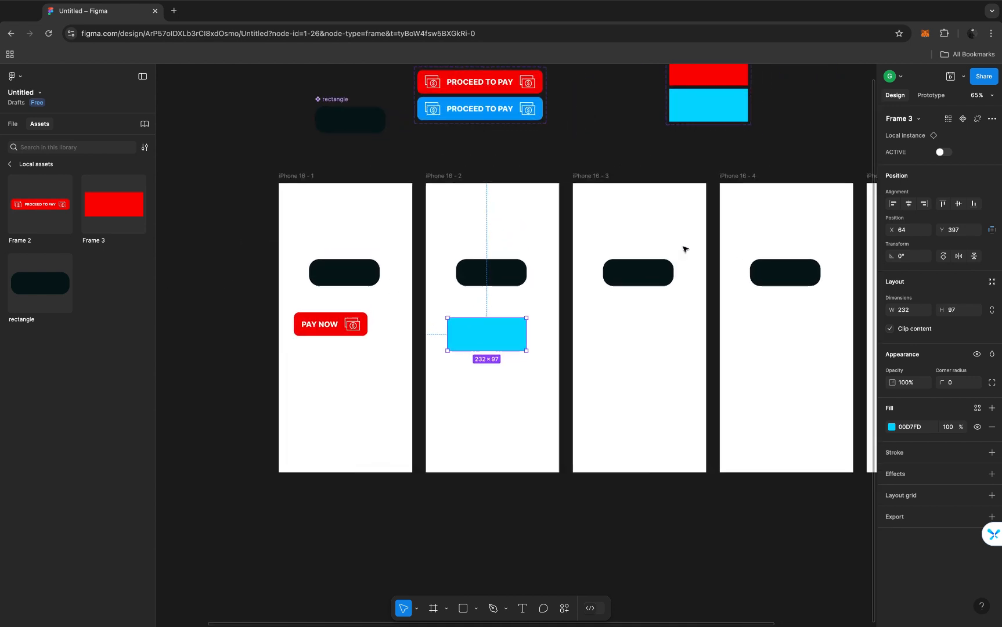
pyautogui.scroll(2, 684, 248)
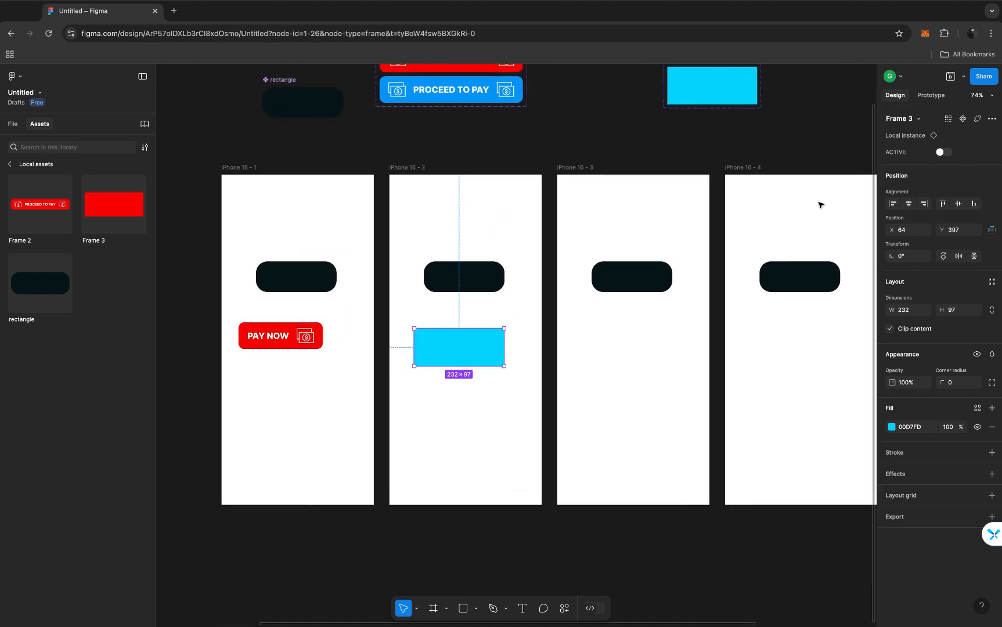
pyautogui.click(940, 153)
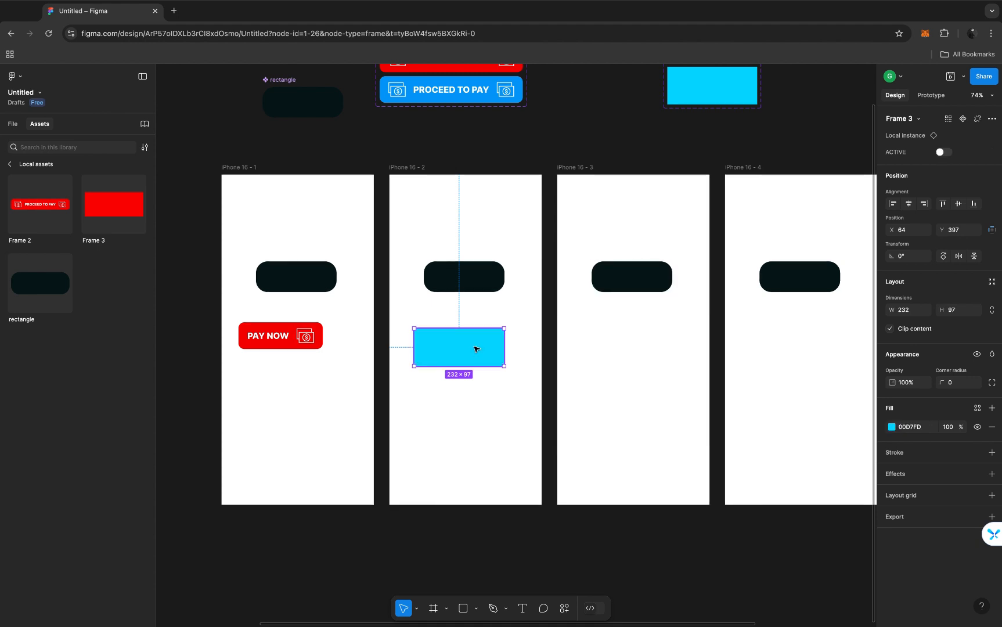
pyautogui.moveTo(474, 346); pyautogui.dragTo(631, 338)
pyautogui.click(491, 337)
pyautogui.moveTo(523, 343); pyautogui.dragTo(651, 338)
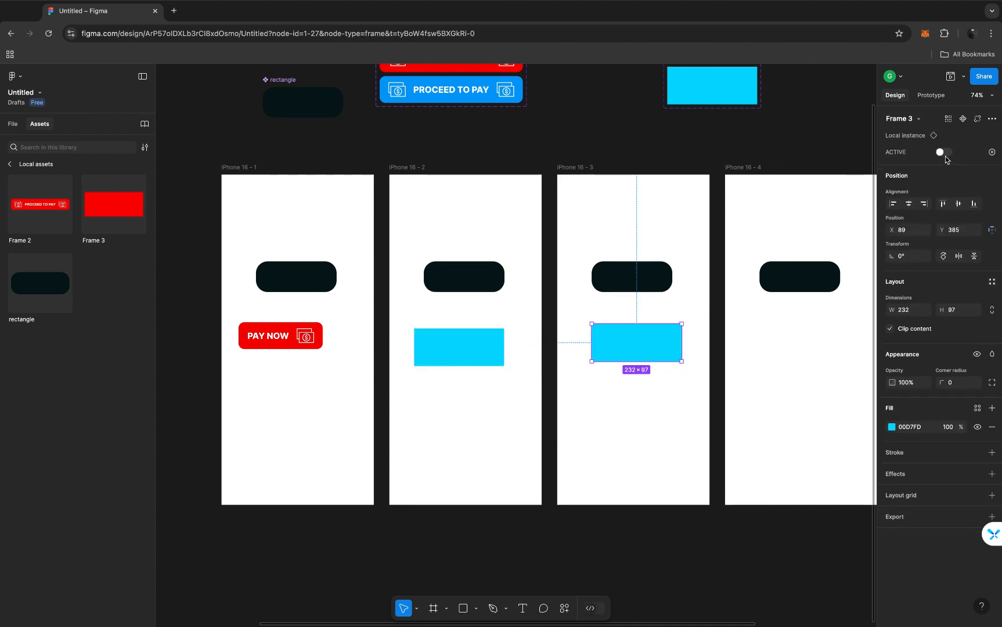
pyautogui.click(945, 155)
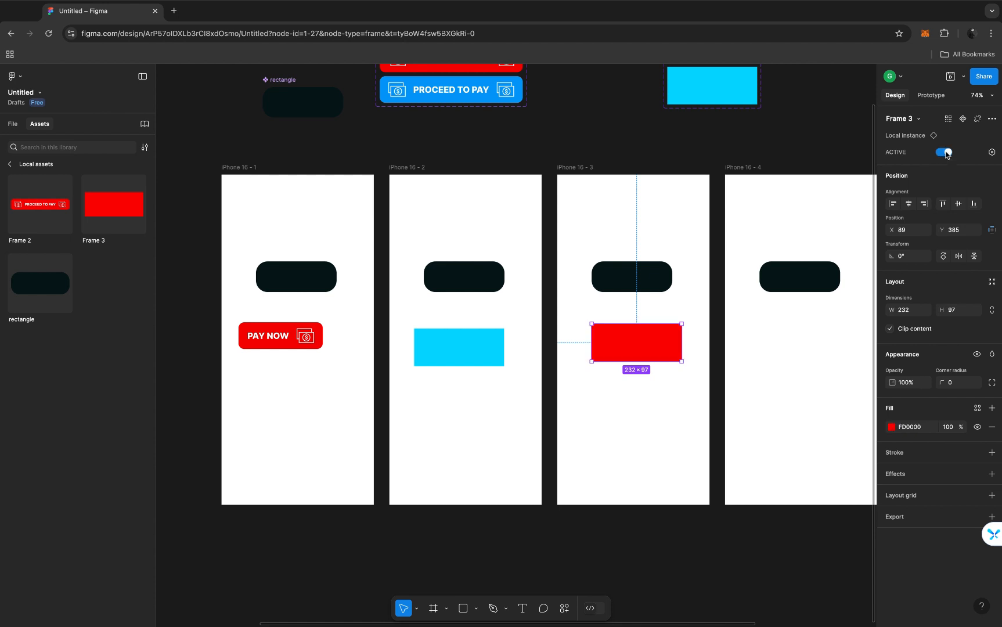
# Change the fill of the Frame 3 component's YES variant to dark red 9C0F22
pyautogui.scroll(5, 725, 212)
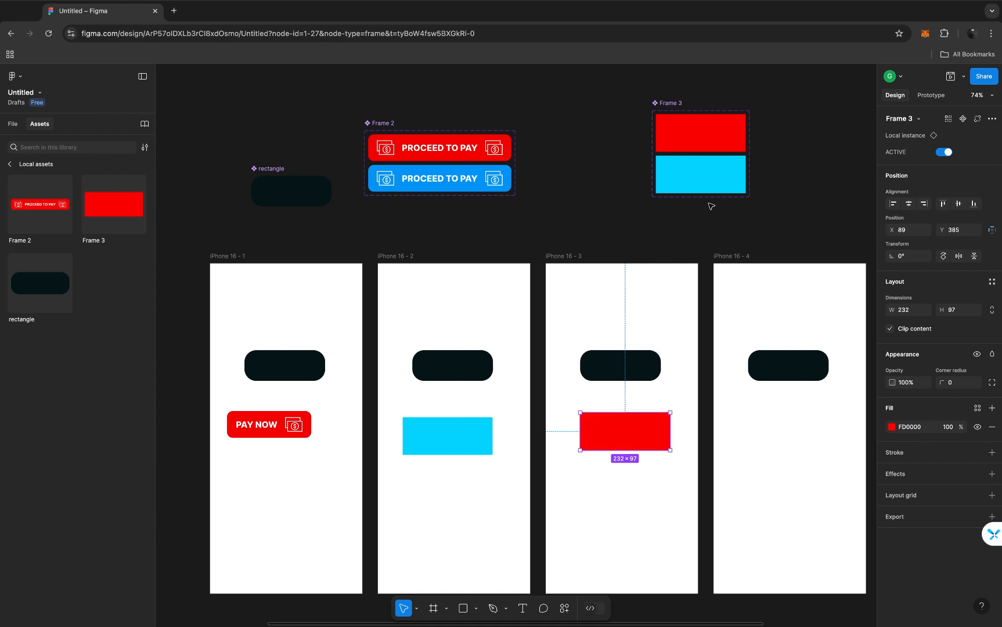
pyautogui.click(703, 142)
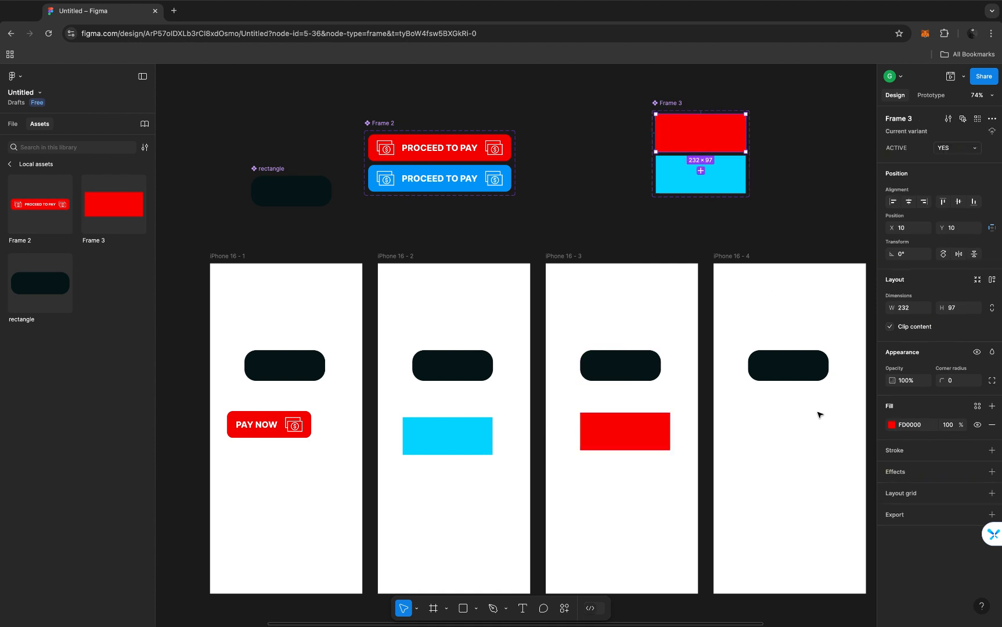
pyautogui.click(891, 425)
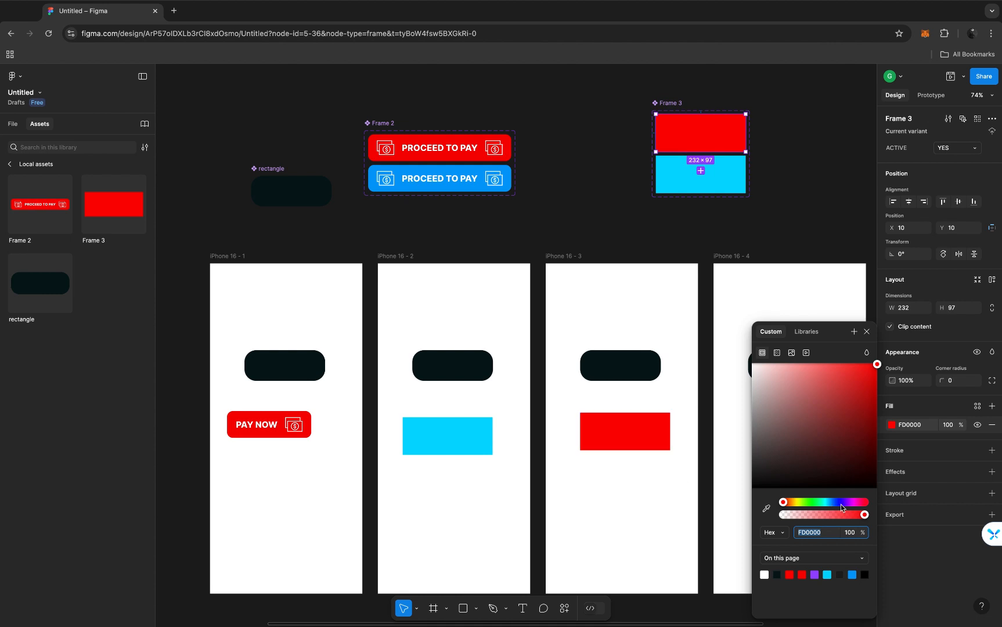
pyautogui.click(798, 501)
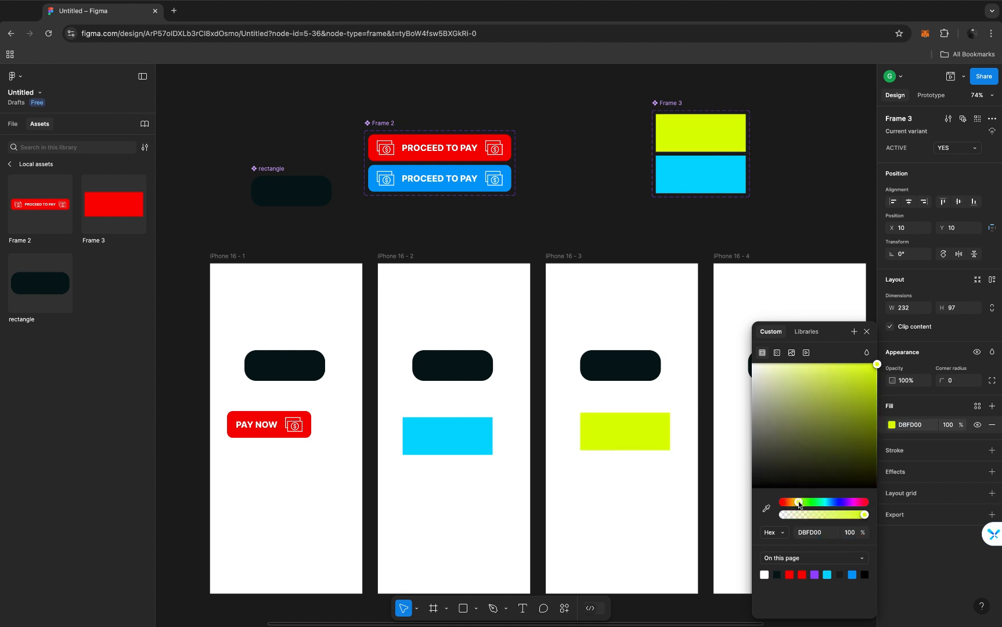
pyautogui.moveTo(846, 402); pyautogui.dragTo(866, 505)
pyautogui.click(863, 503)
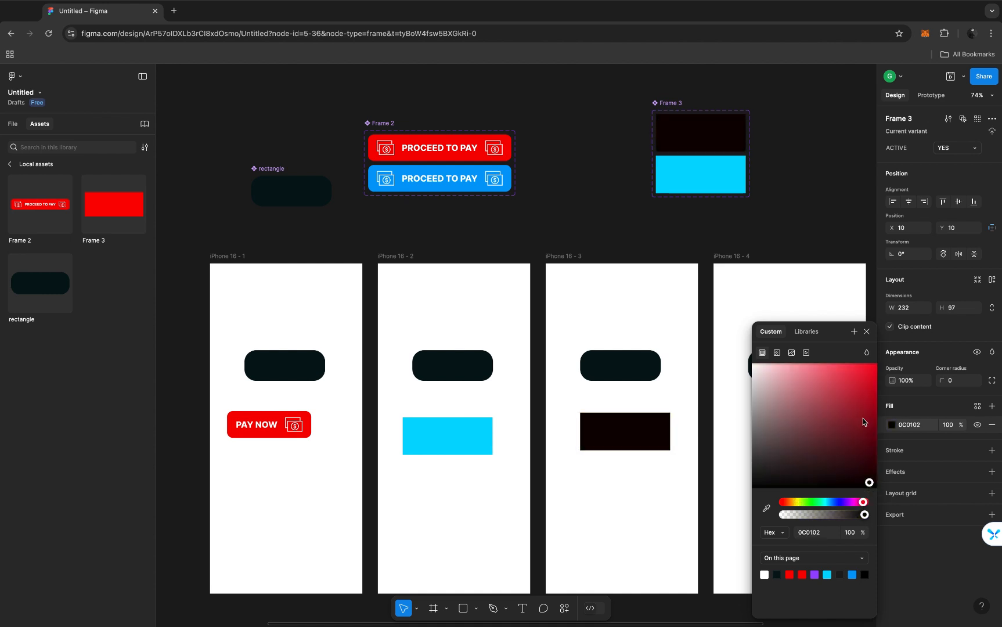
pyautogui.moveTo(863, 418); pyautogui.dragTo(865, 412)
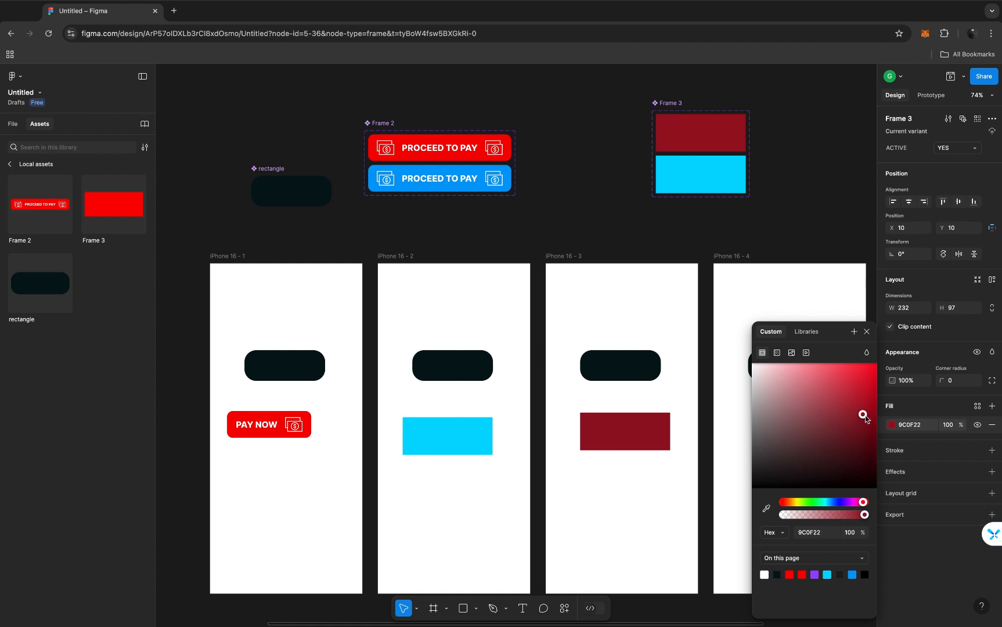
pyautogui.click(867, 333)
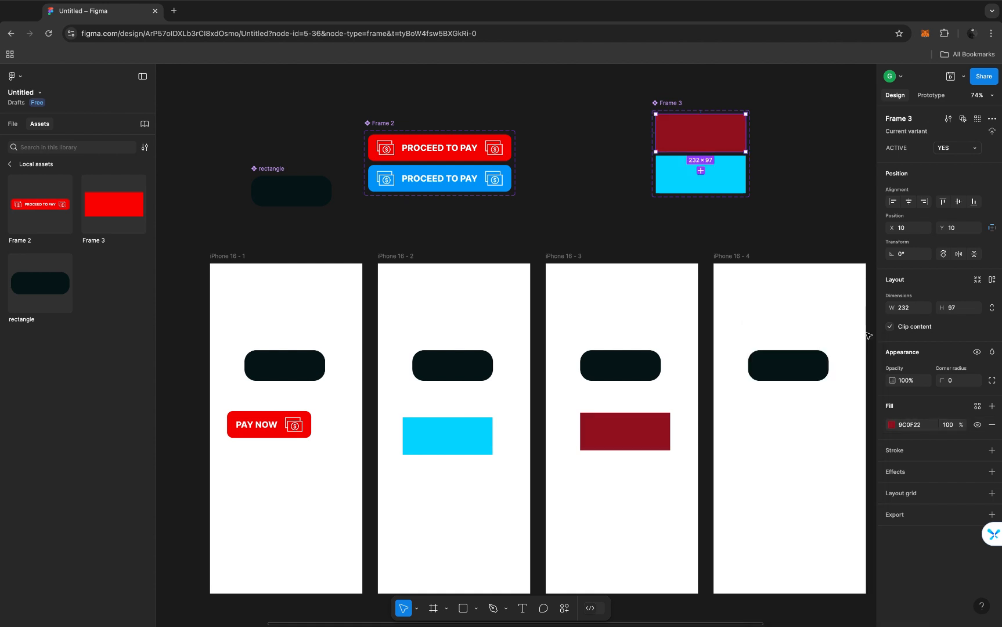
# Change the fill of the Frame 3 component's NO variant to grey 7A8789
pyautogui.click(709, 183)
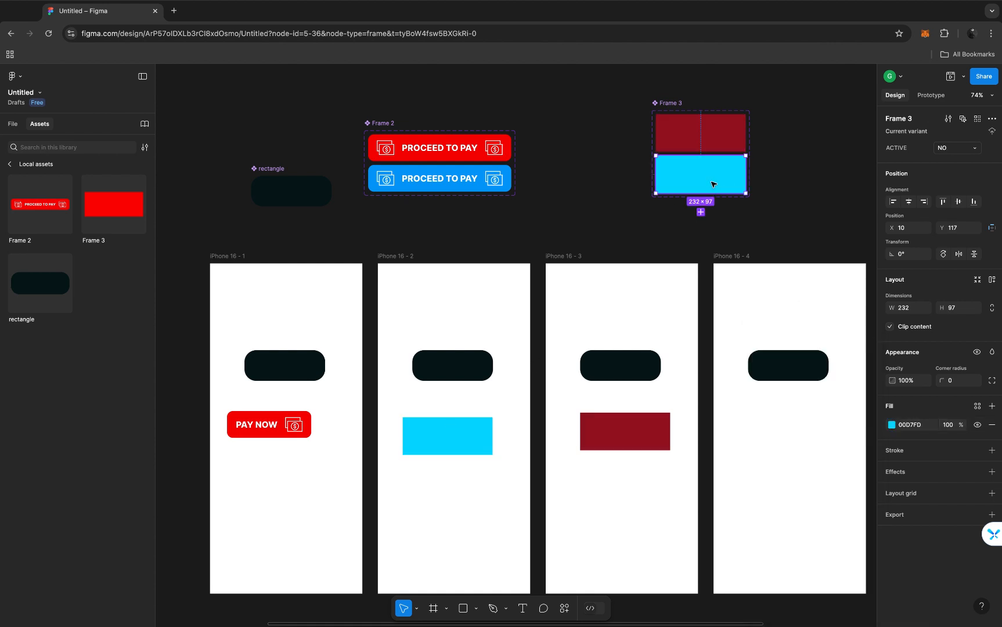
pyautogui.click(892, 425)
pyautogui.moveTo(778, 460); pyautogui.dragTo(765, 421)
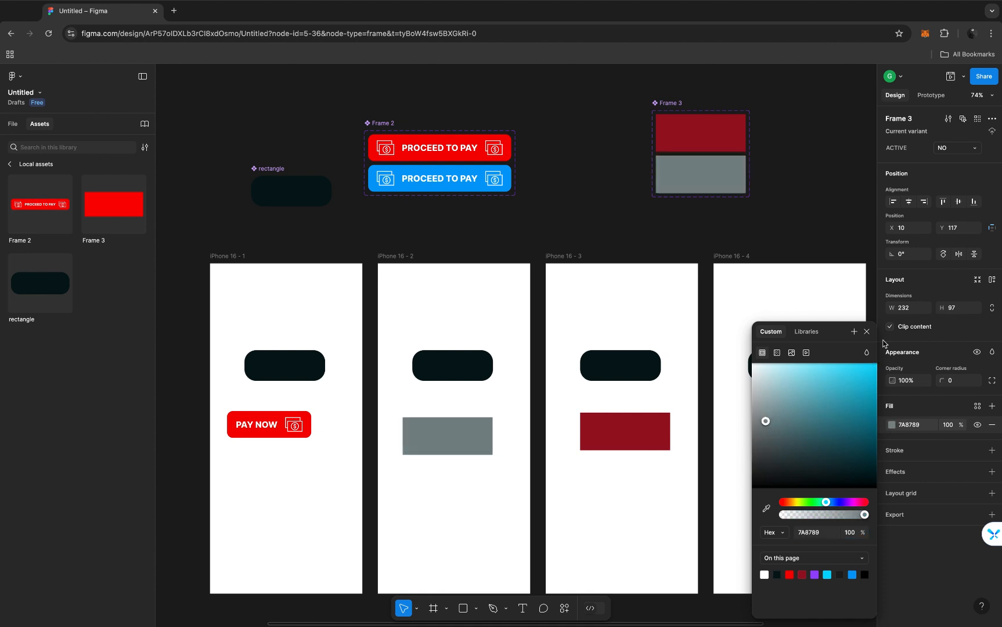
pyautogui.click(866, 333)
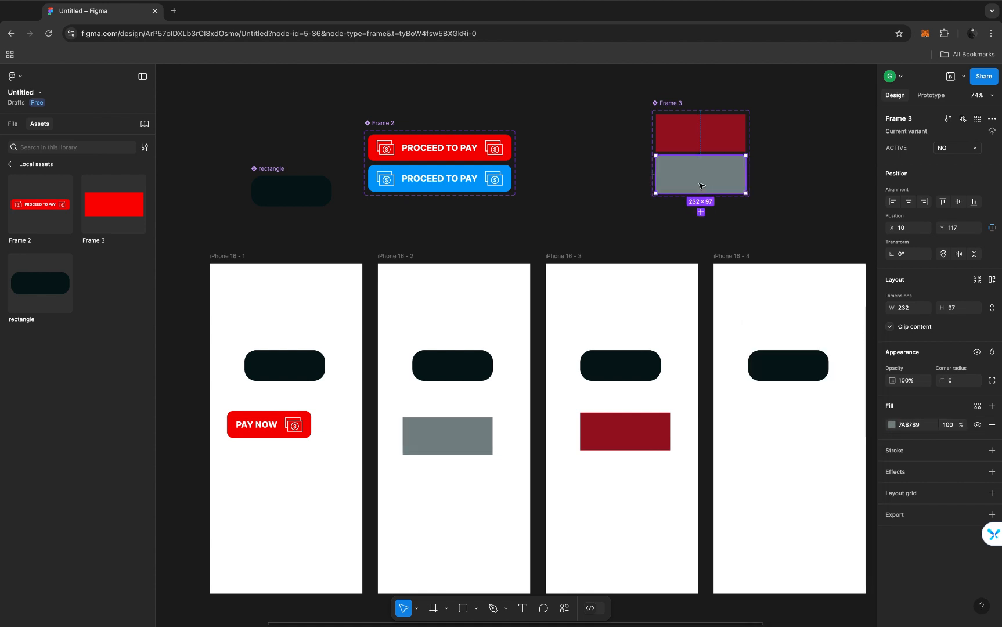
# Set the corner radius of Frame 3's NO variant to 20
pyautogui.click(959, 381)
pyautogui.write('20')
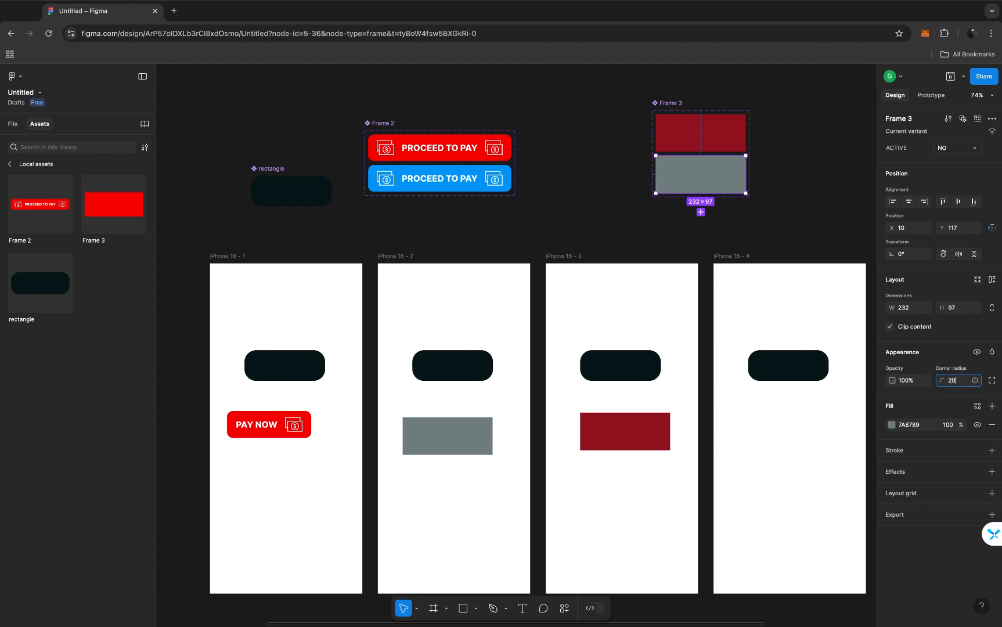
pyautogui.press('Return')
# Add a black 000000 inside stroke with weight 6 to Frame 3's YES variant
pyautogui.click(700, 133)
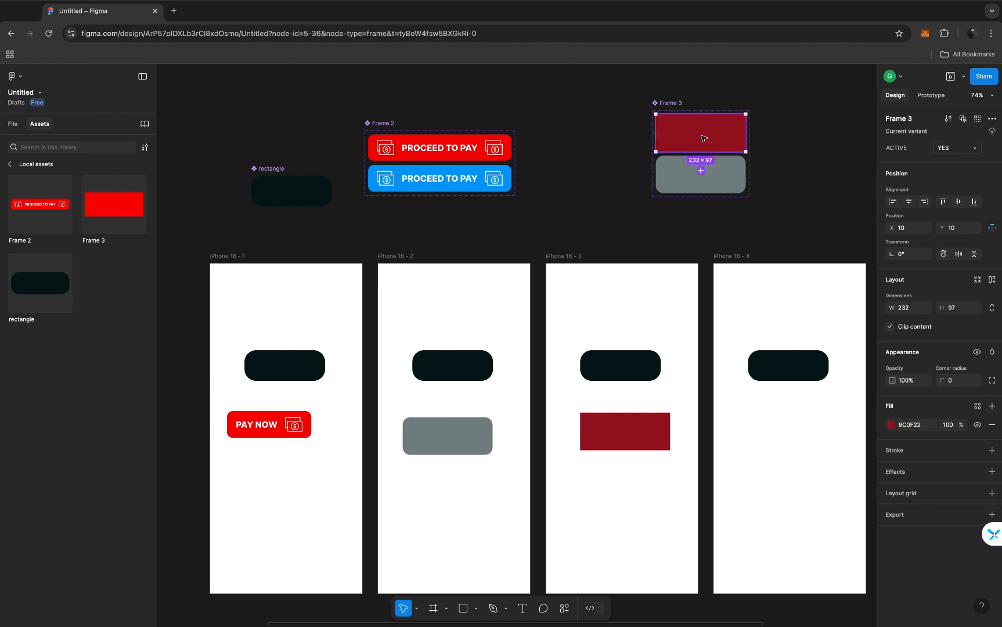
pyautogui.click(901, 451)
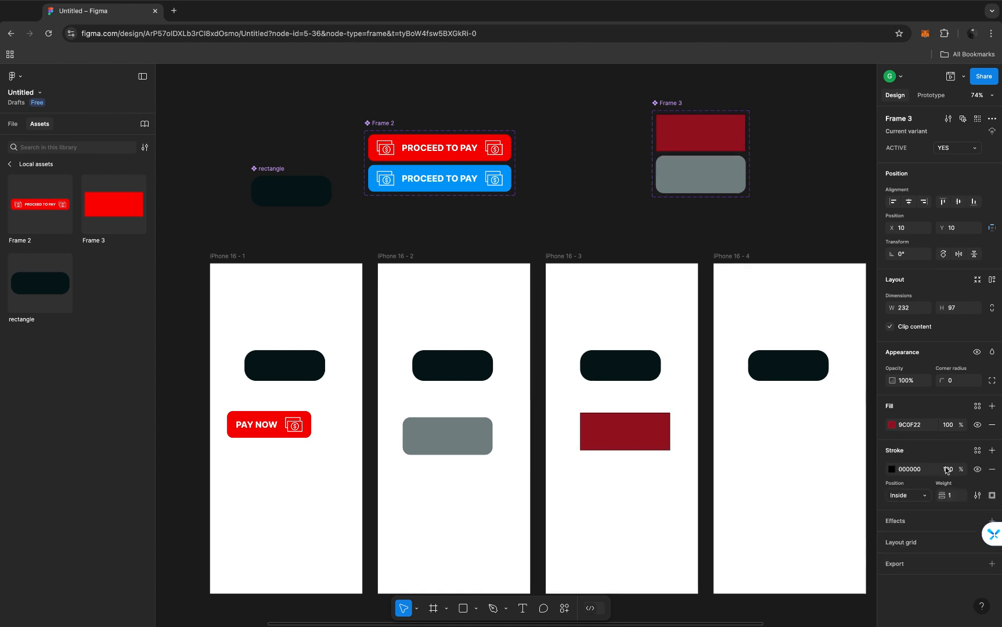
pyautogui.moveTo(945, 495); pyautogui.dragTo(956, 495)
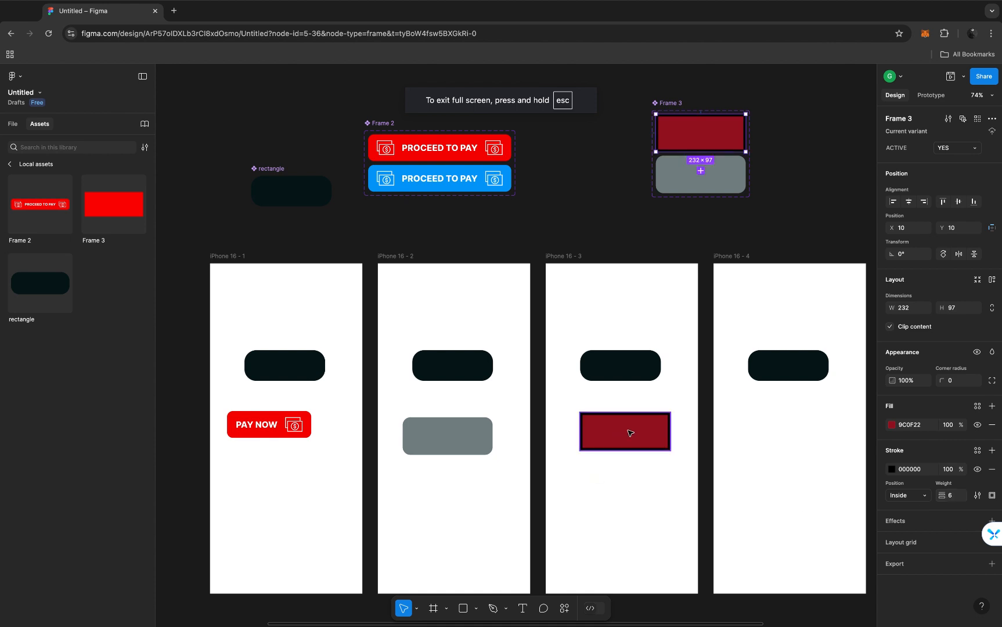
# Switch off the ACTIVE property of the Frame 3 instance in iPhone 16 - 3
pyautogui.scroll(3, 630, 432)
pyautogui.scroll(-5, 630, 432)
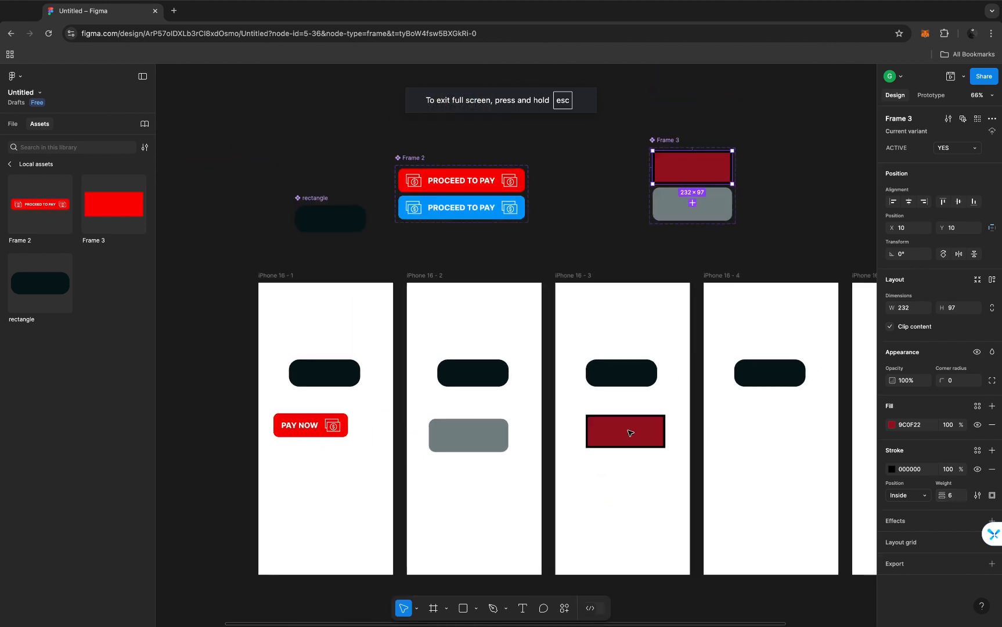
pyautogui.click(736, 265)
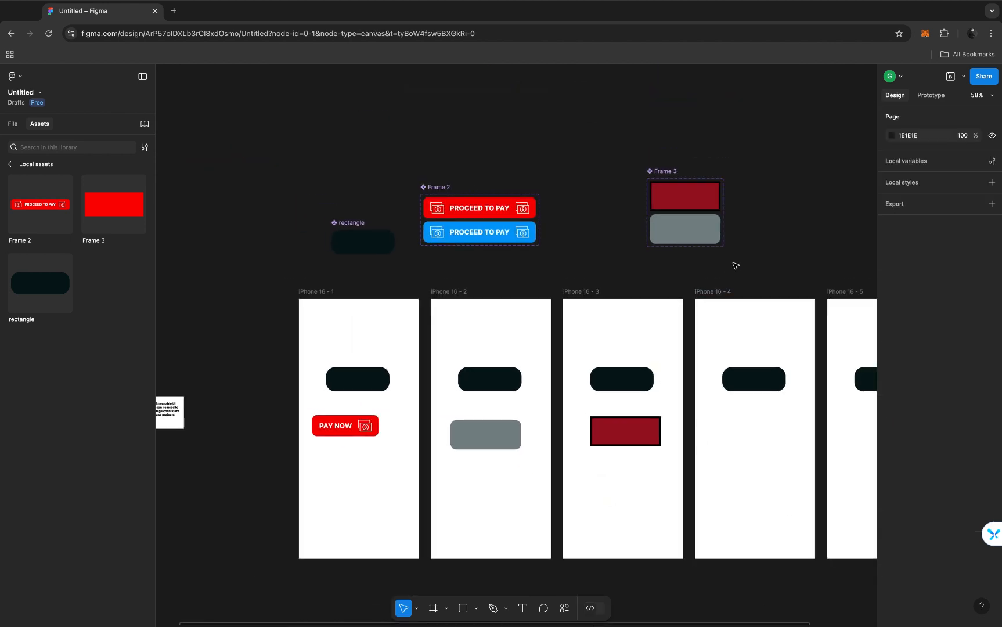
pyautogui.click(632, 430)
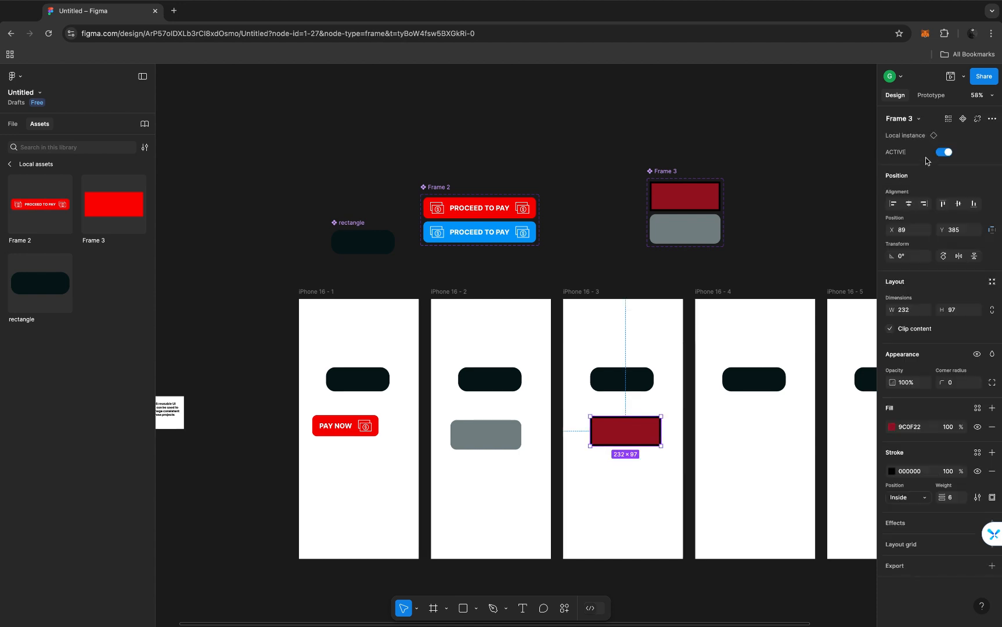
pyautogui.click(943, 152)
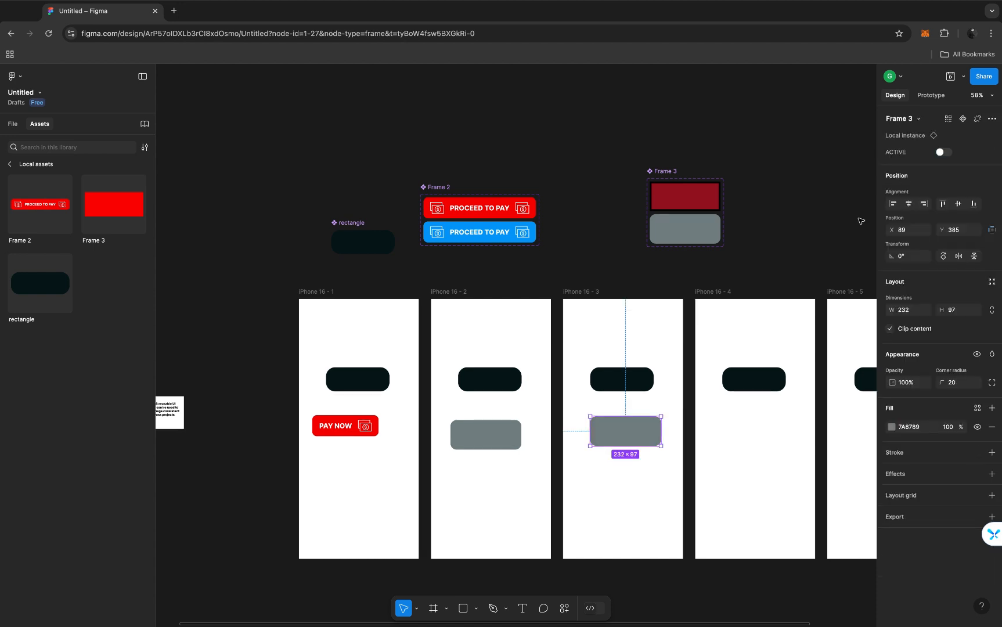